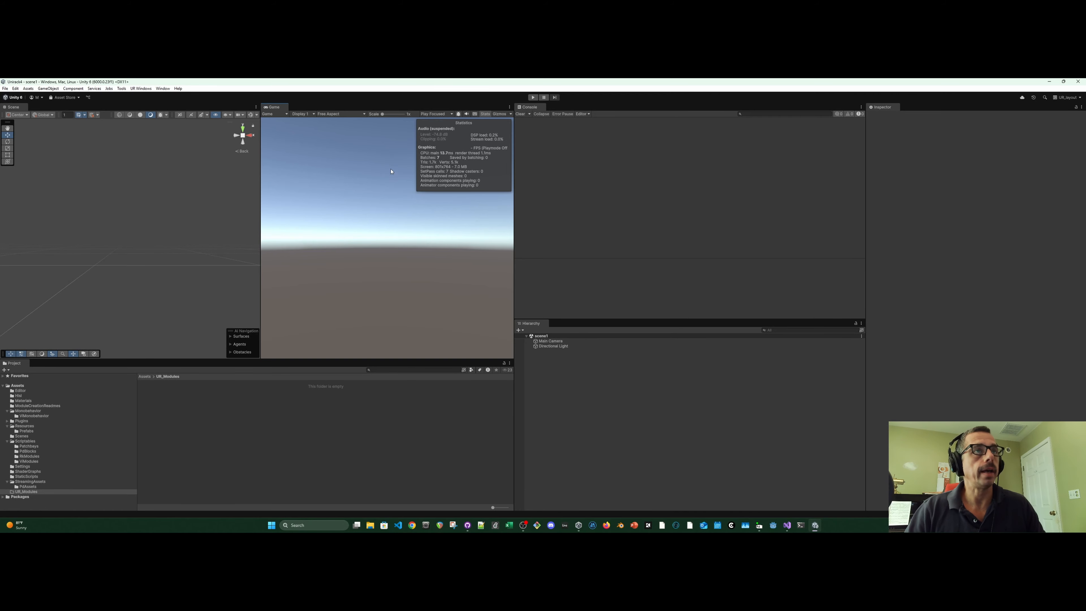
Create an empty game object in the scene and name it ur
right_click(547, 364)
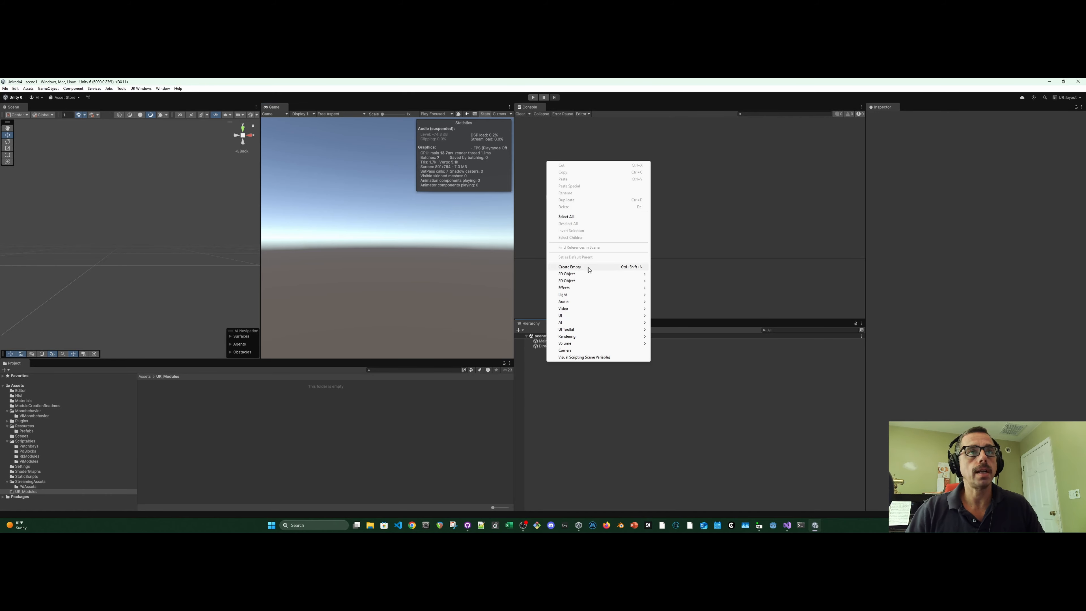
click(570, 266)
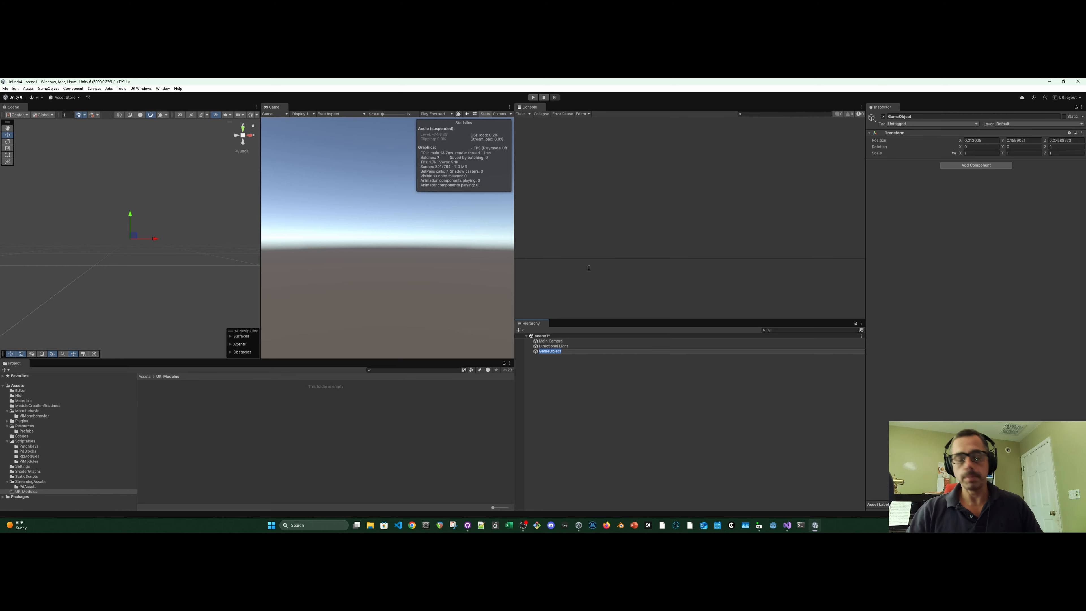
text(ur)
key(Return)
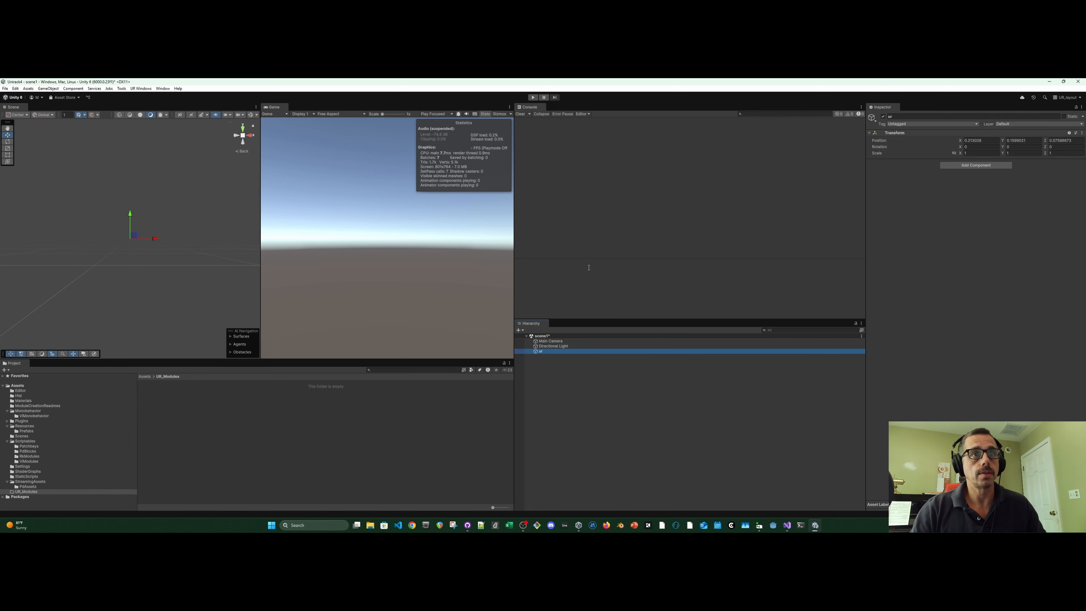
Add a Lib Pd Instance component to the ur object and collapse its Pure Data Events section
click(976, 165)
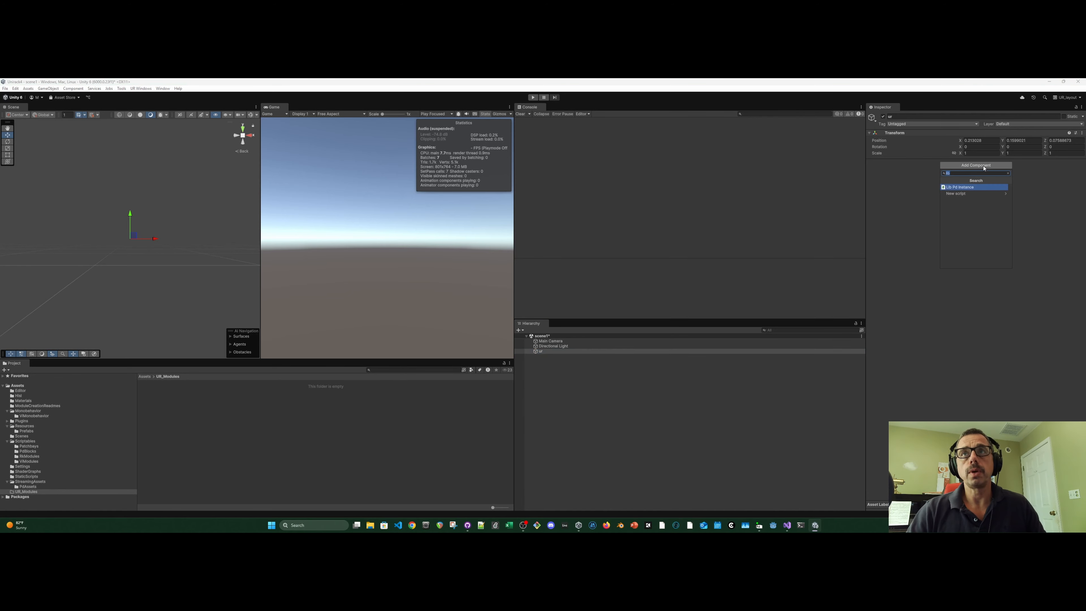
key(Return)
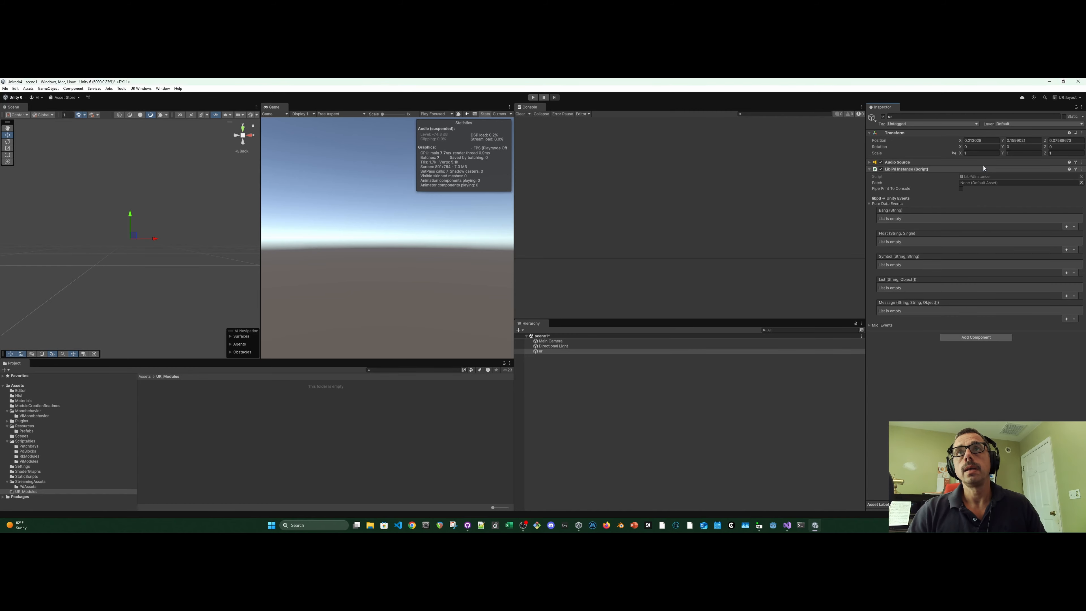
click(869, 204)
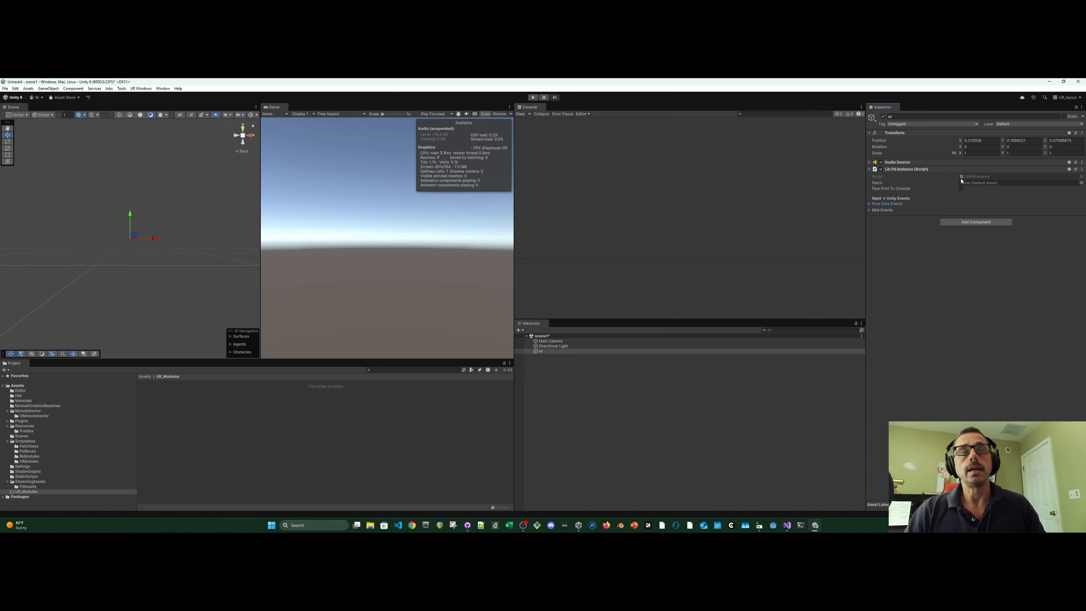
Assign empty_patch as the Lib Pd Instance's patch and enable Pipe Print To Console
click(1082, 183)
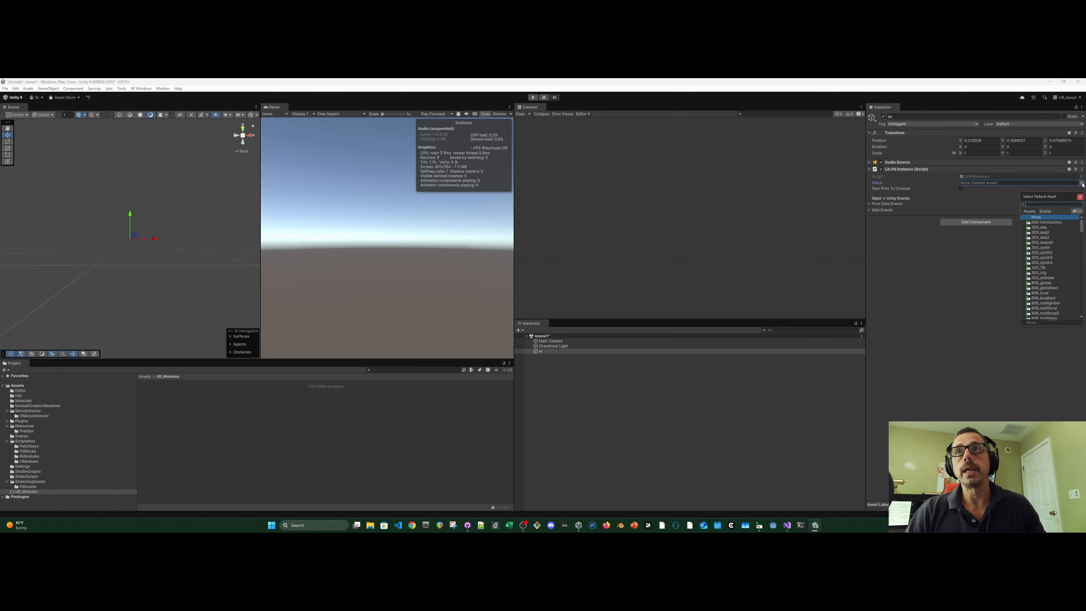
text(empt)
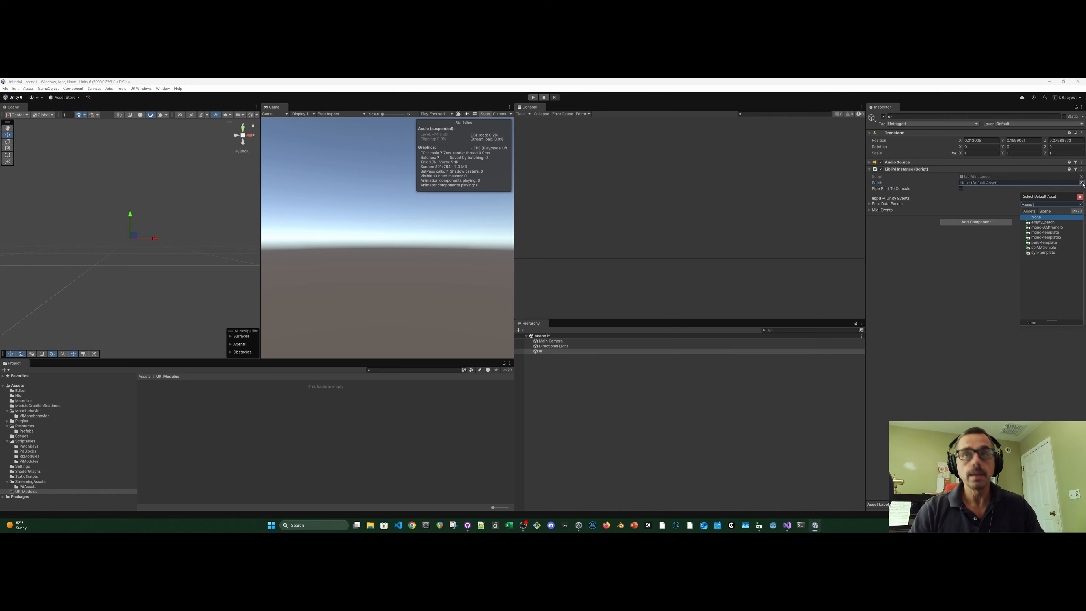
key(Down)
key(Return)
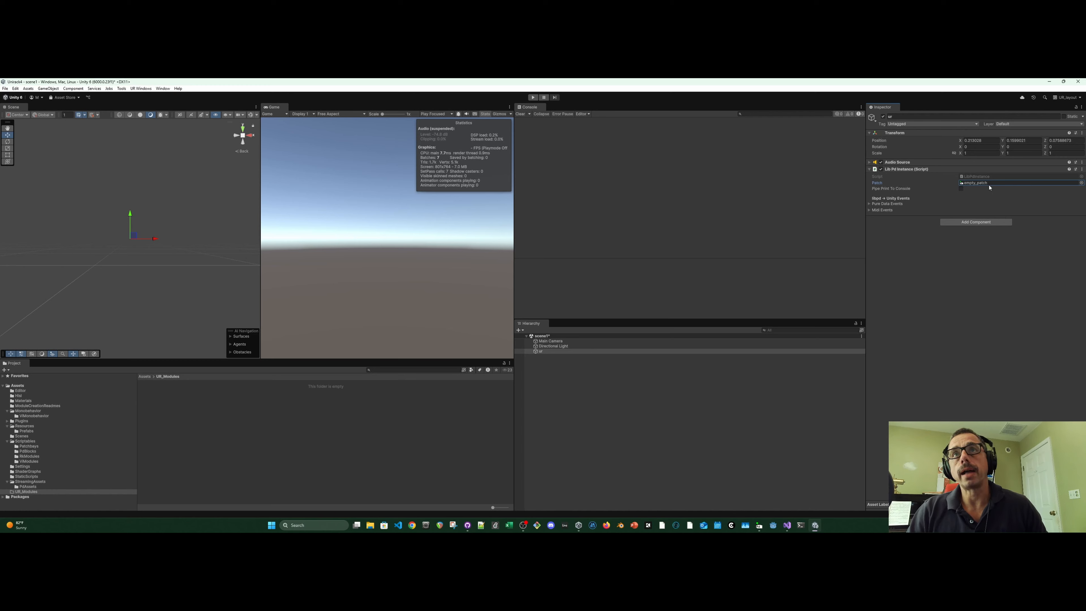
click(962, 188)
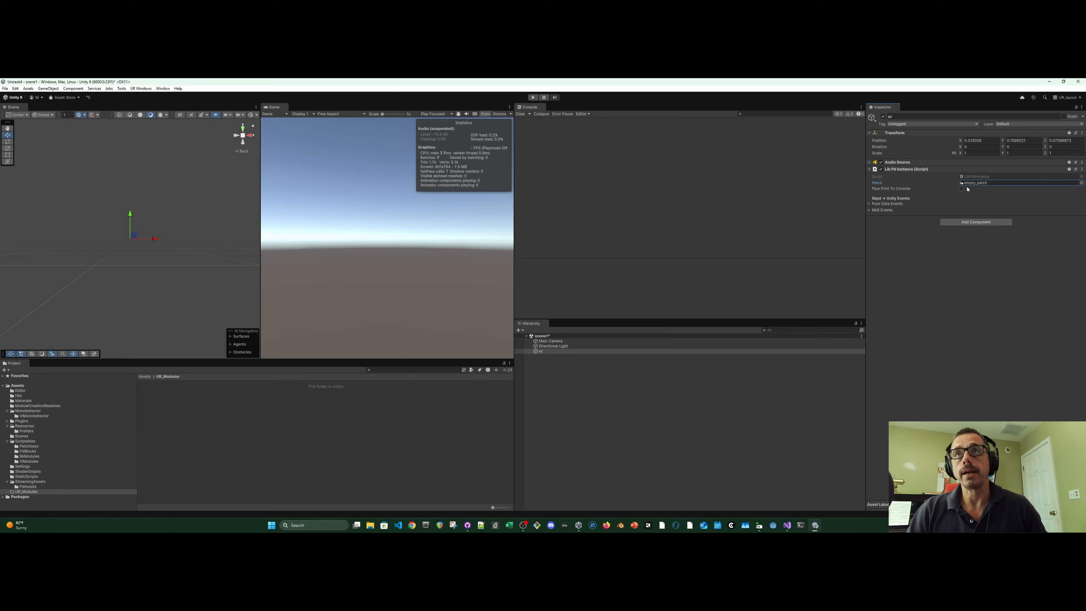
Add a Unirack Instance component to the ur object, enable Is Build Patch and collapse the component
click(952, 223)
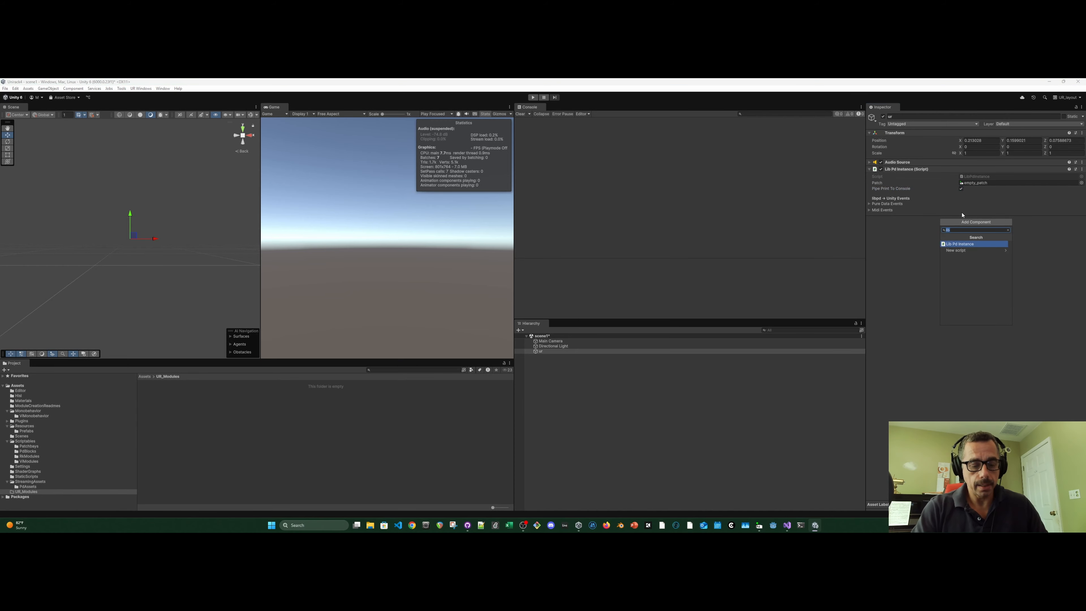
text(unir)
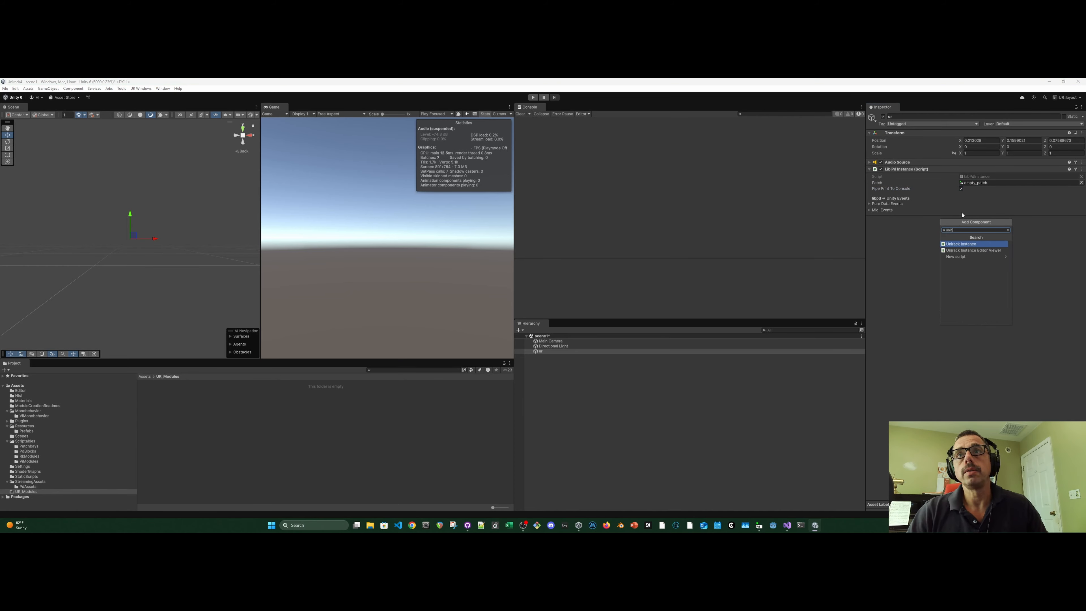
key(Return)
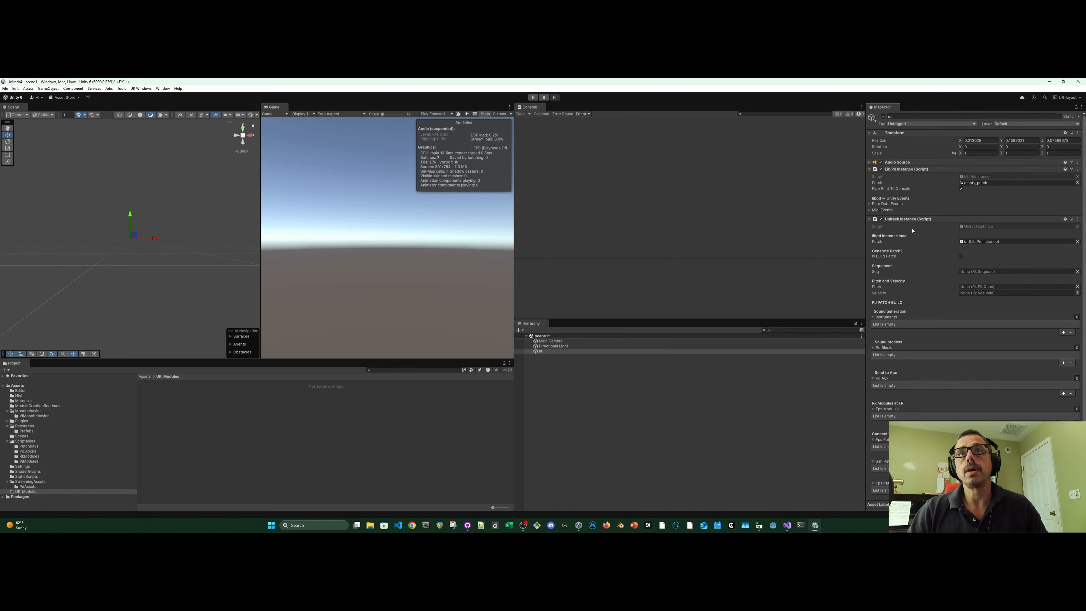
drag(866, 238, 811, 240)
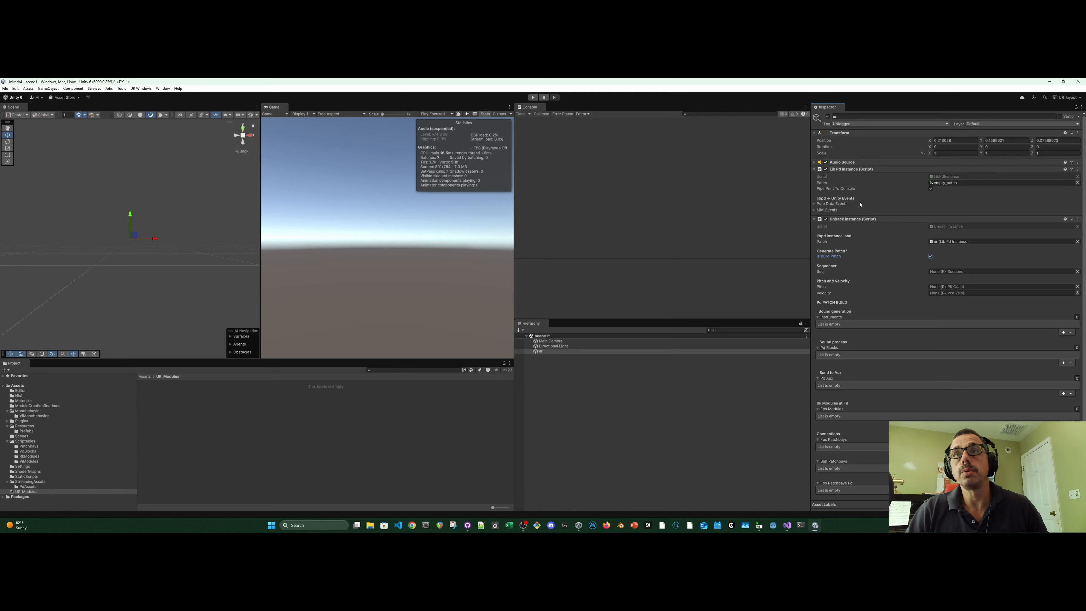
click(933, 219)
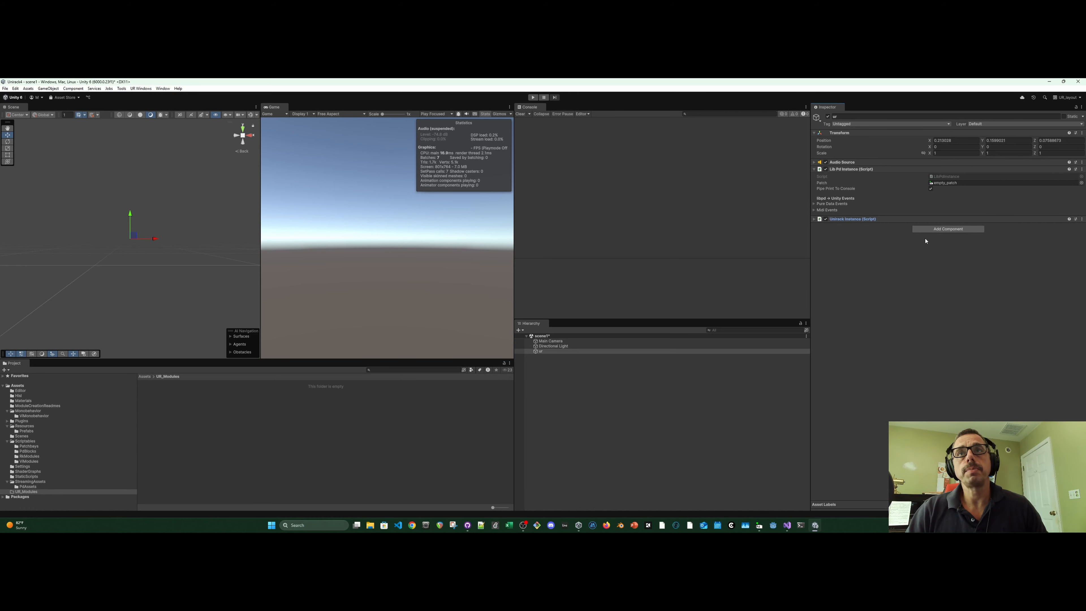
Add a Unirack Instance Editor Viewer component and assign the ur object as its Unirack Instance
click(941, 230)
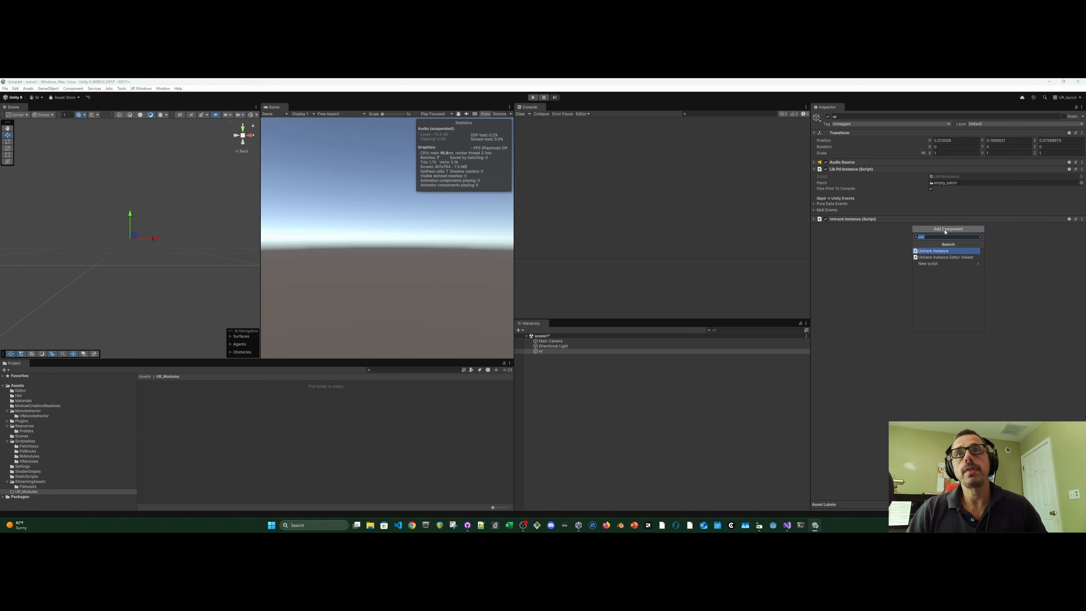
click(946, 257)
click(815, 227)
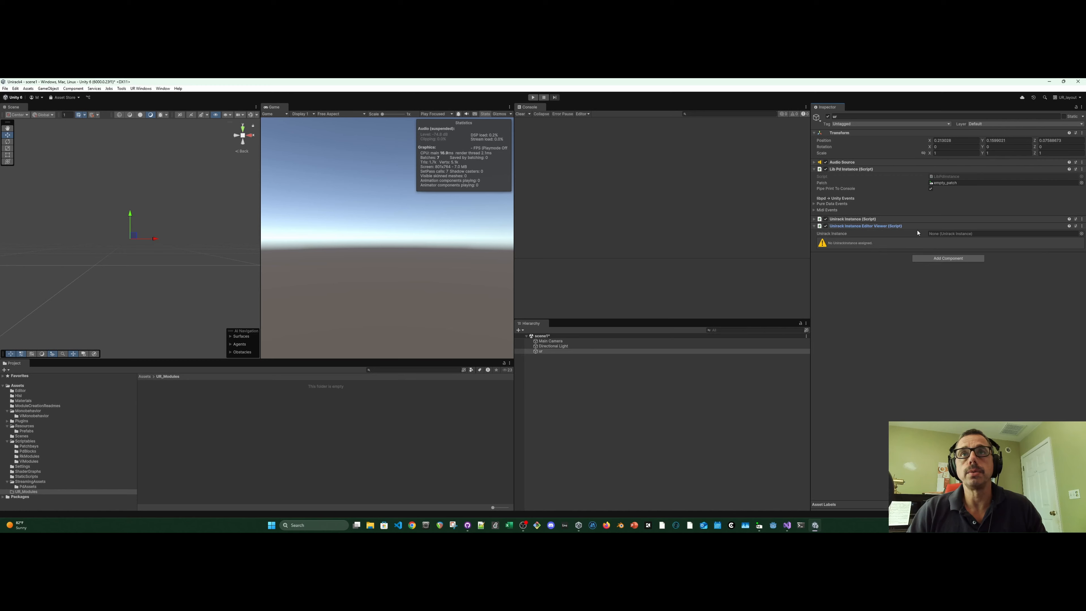
drag(657, 352, 968, 238)
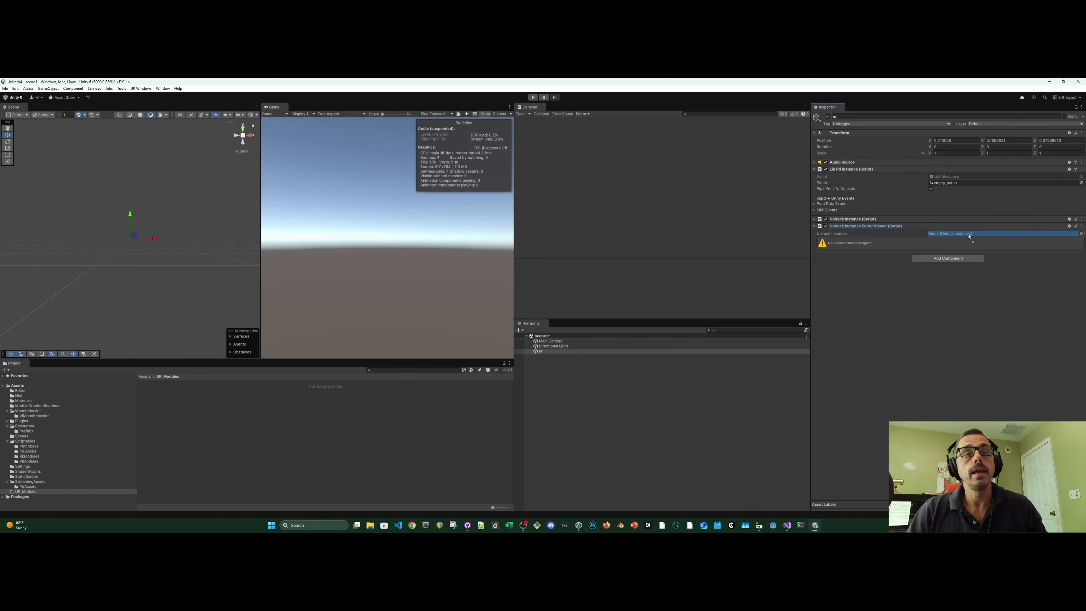
drag(969, 237, 970, 235)
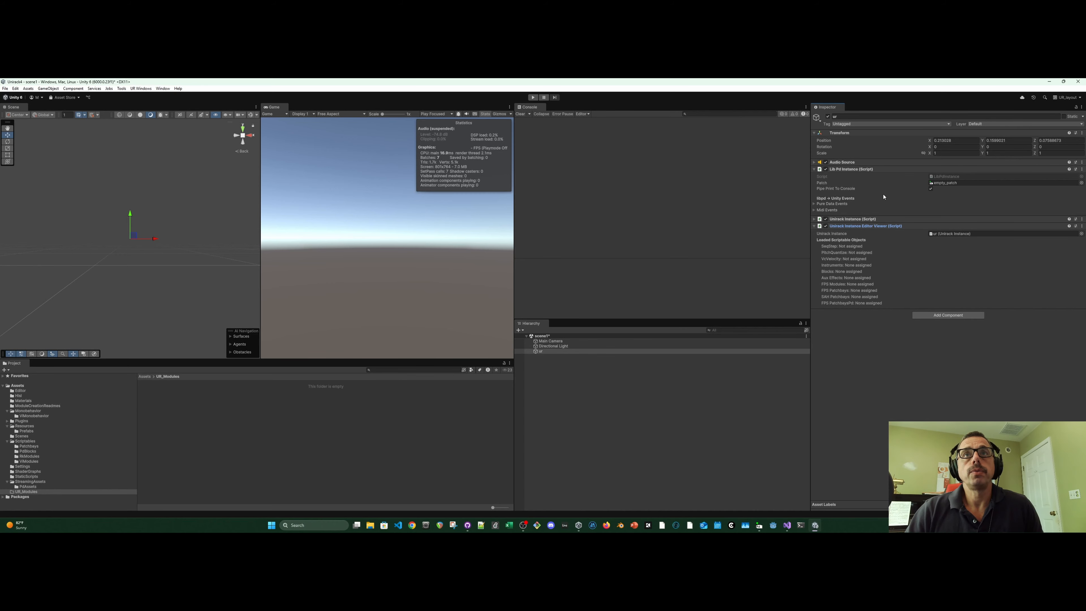
Open the UnirackInstance Editor window, dock it beside the Inspector and assign the ur object as its viewer
click(146, 89)
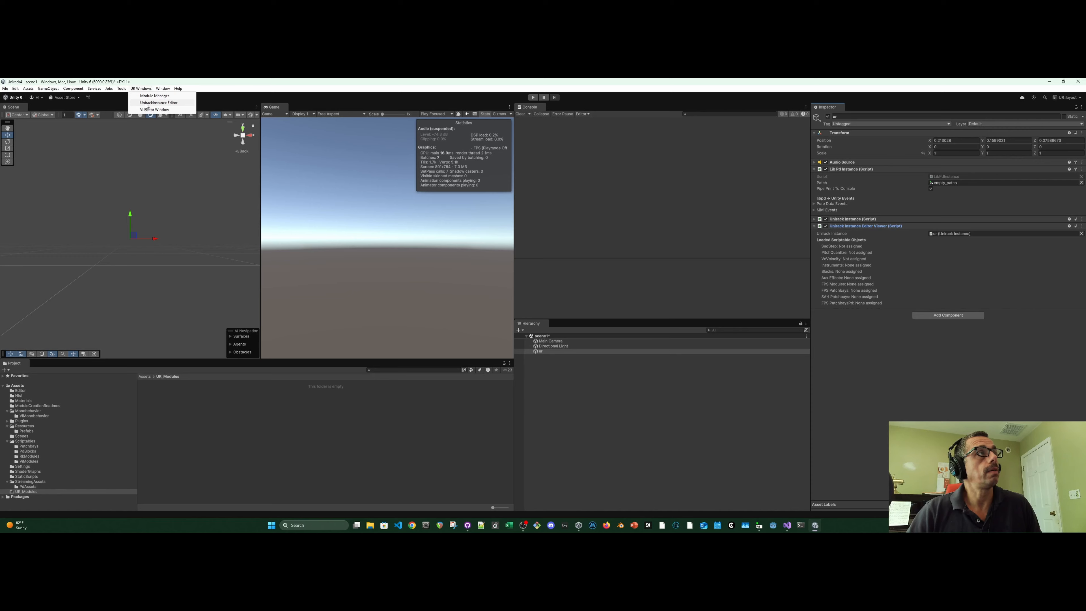
click(147, 103)
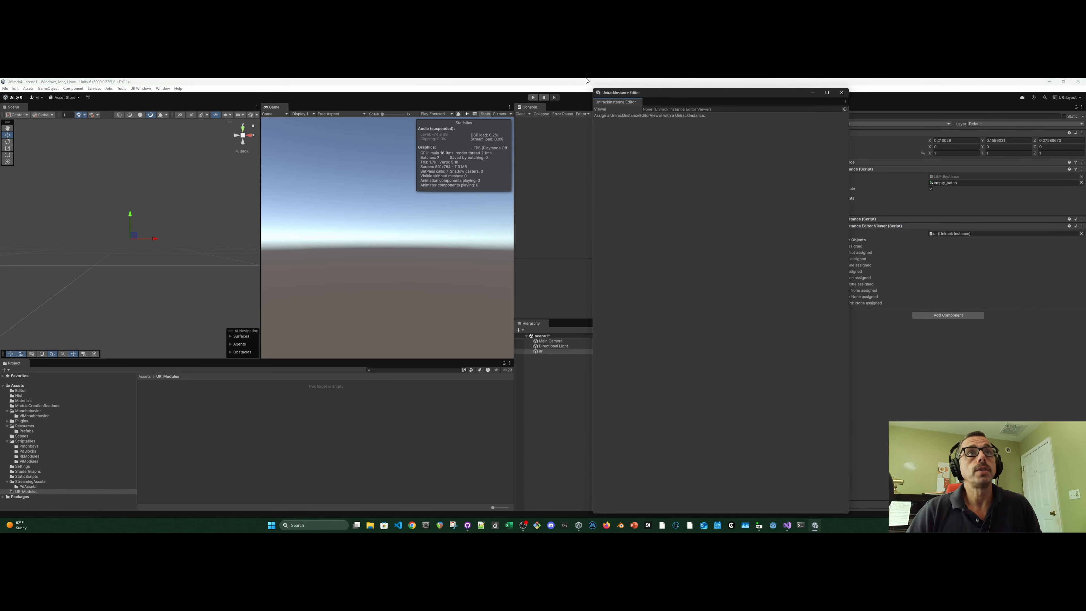
drag(619, 106, 808, 164)
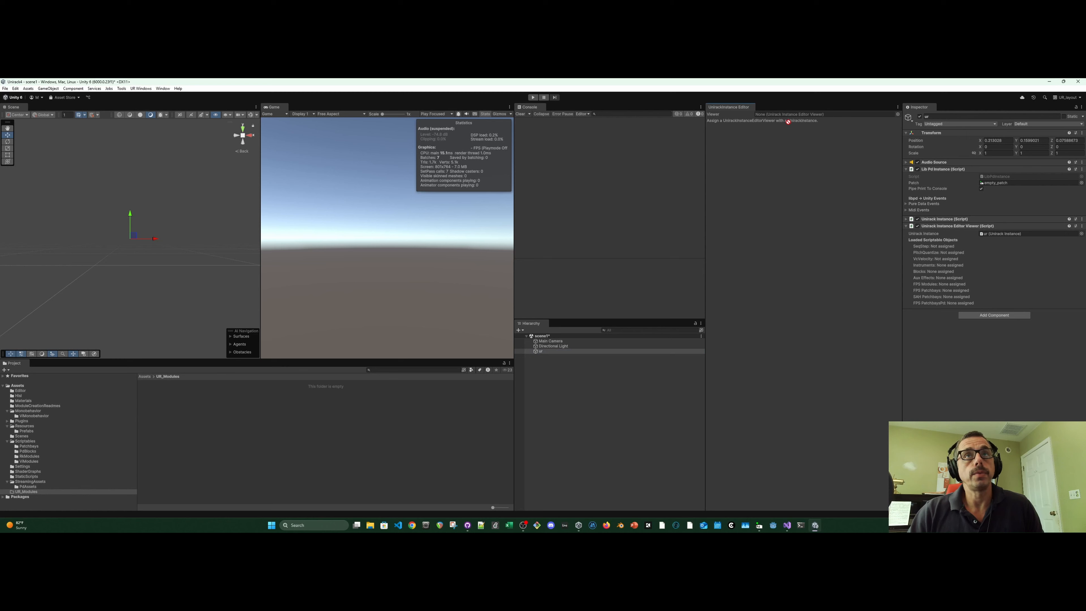
drag(789, 121, 791, 118)
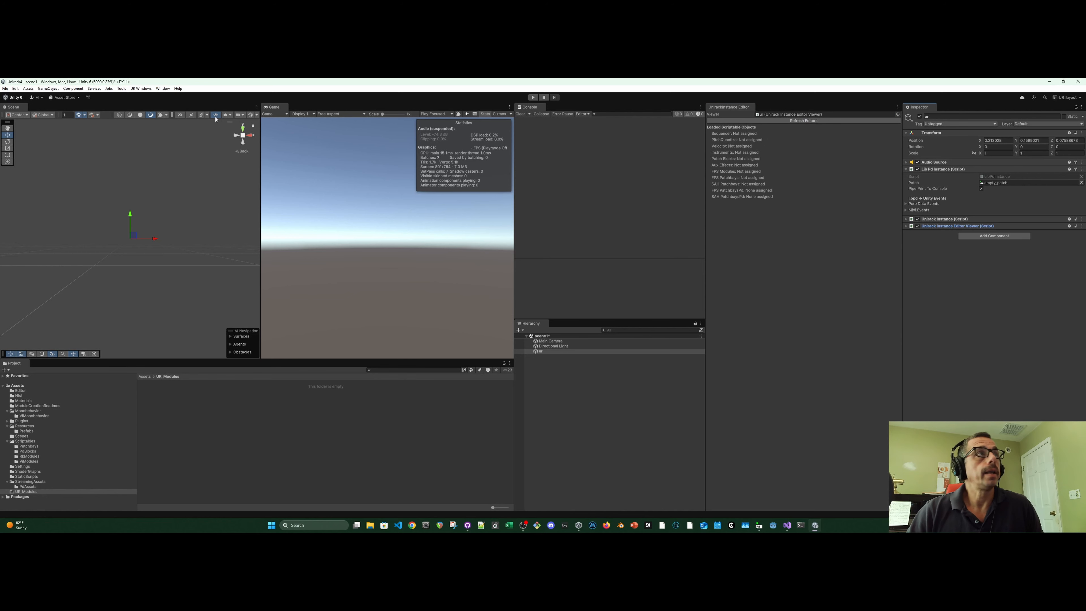
Open the Module Manager window and dock it between the UnirackInstance Editor and the Inspector
click(133, 89)
click(142, 97)
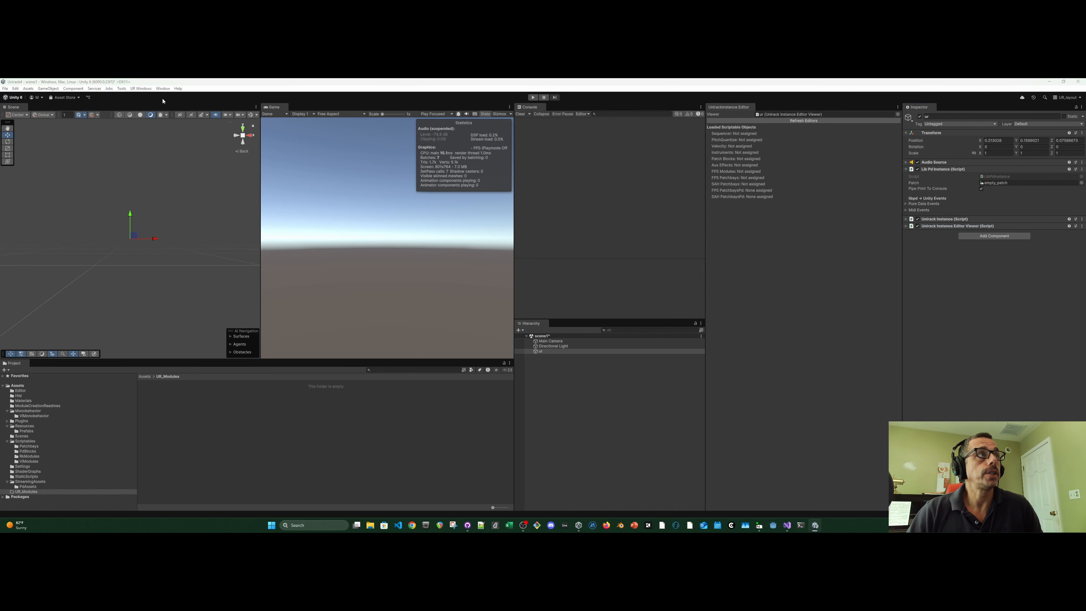
drag(1085, 227, 773, 206)
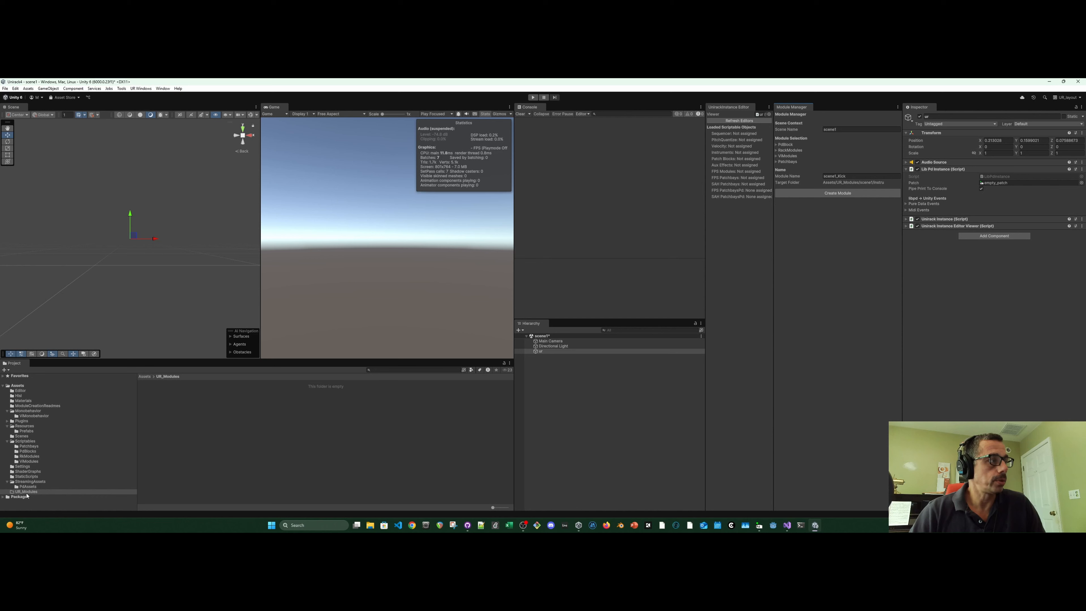
Create an Oxygen instrument module from the PdBlock category for scene1, keeping the module name scene1_Oxygen
click(6, 481)
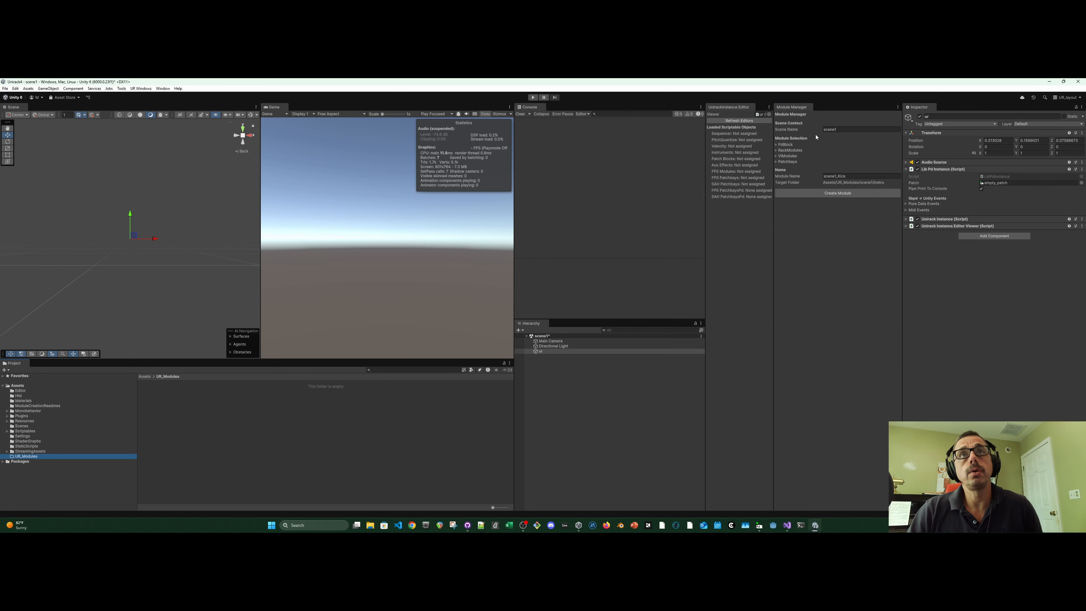
click(777, 145)
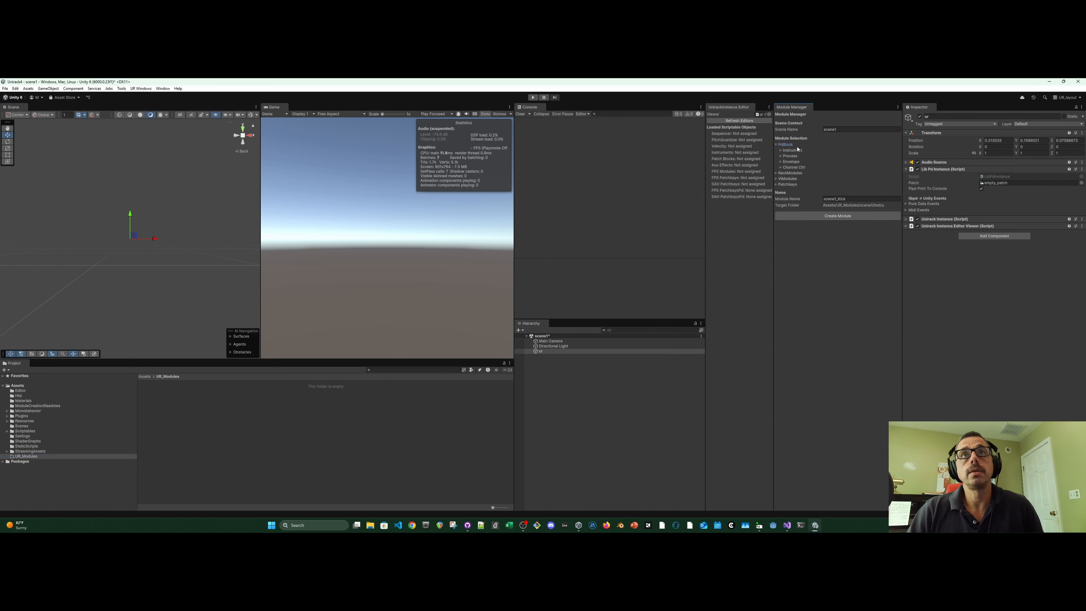
click(781, 150)
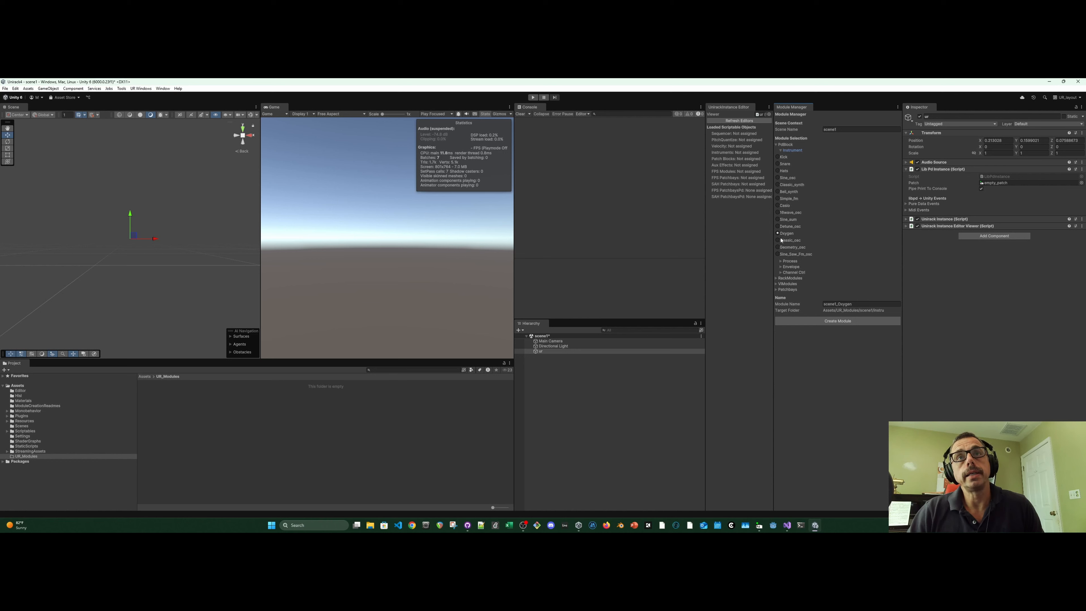
click(828, 130)
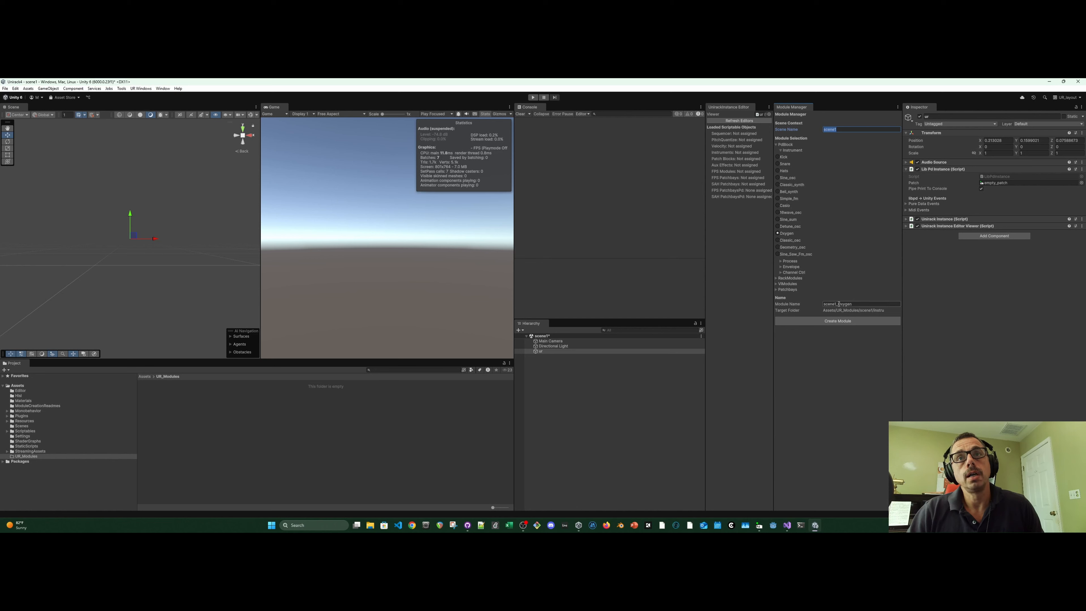
drag(839, 305, 855, 305)
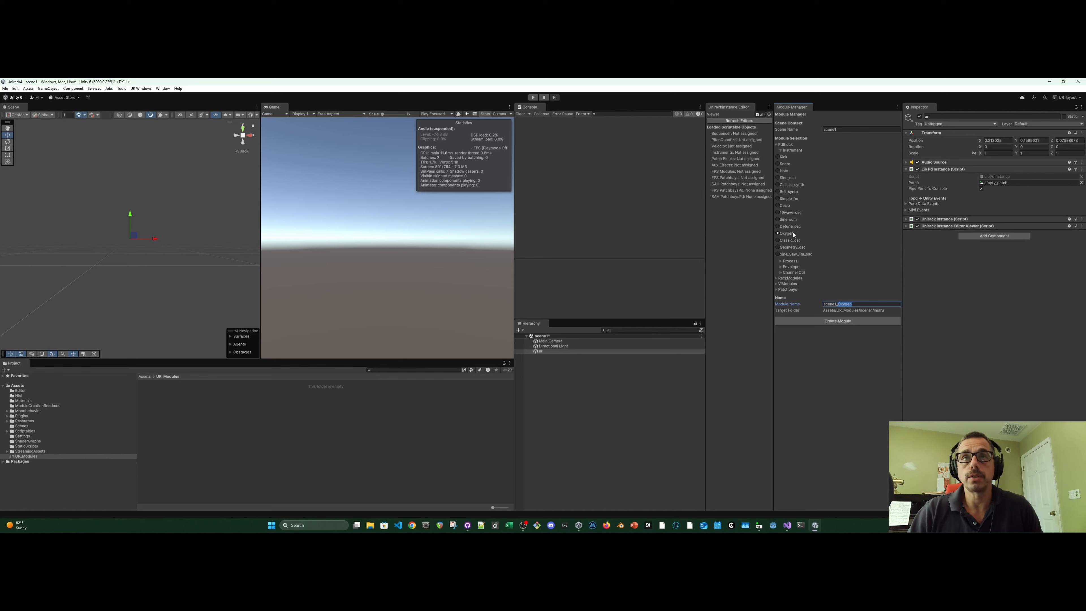
click(845, 321)
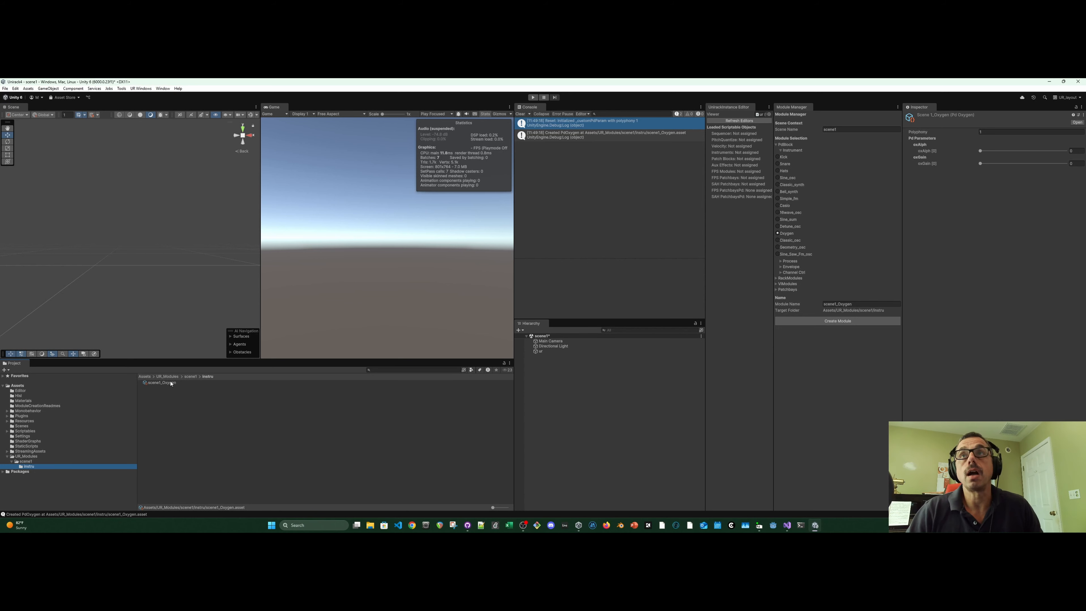
Set the Oxygen module's polyphony to 3, its first three parameter sliders to about 0.11, 0.17 and 0.15, and the remaining three to about 0.75
click(990, 131)
text(3)
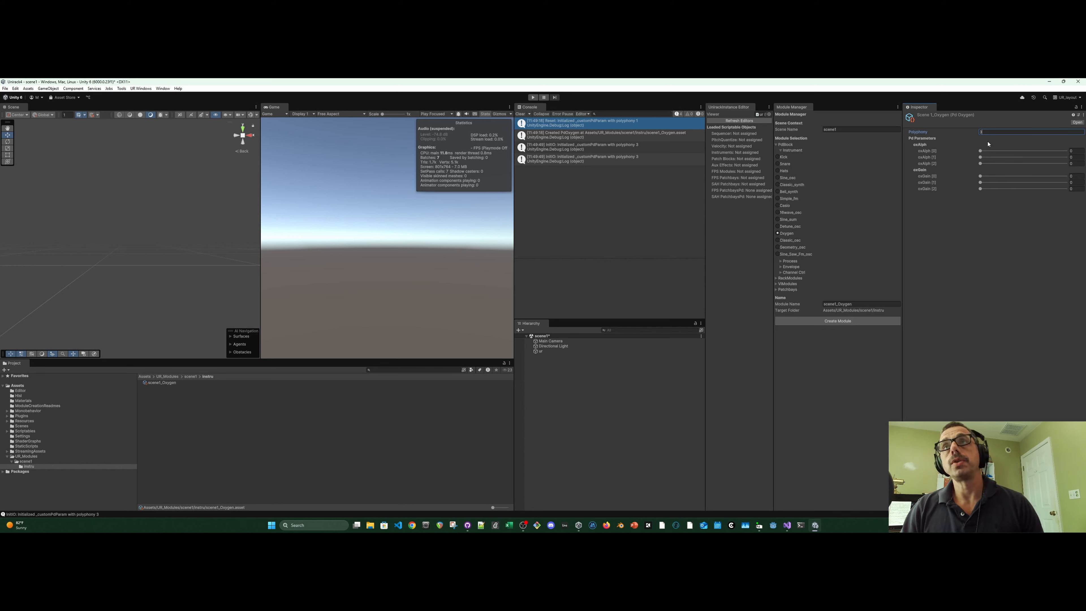
key(Return)
click(994, 164)
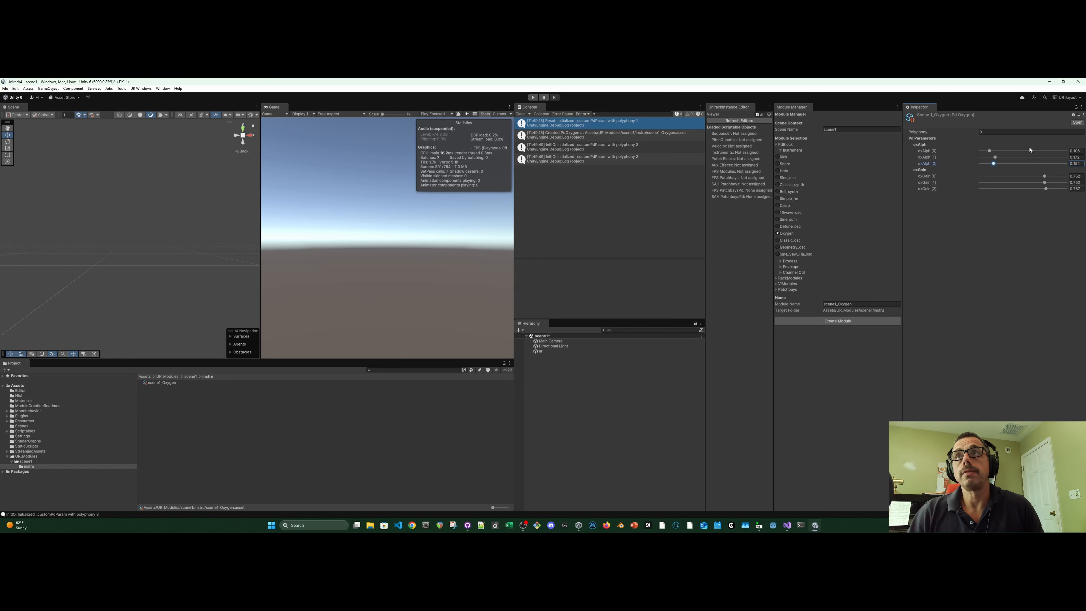
Add an entry to the Instruments list of the ur object's Unirack Instance component and assign scene1_Oxygen to it
click(781, 151)
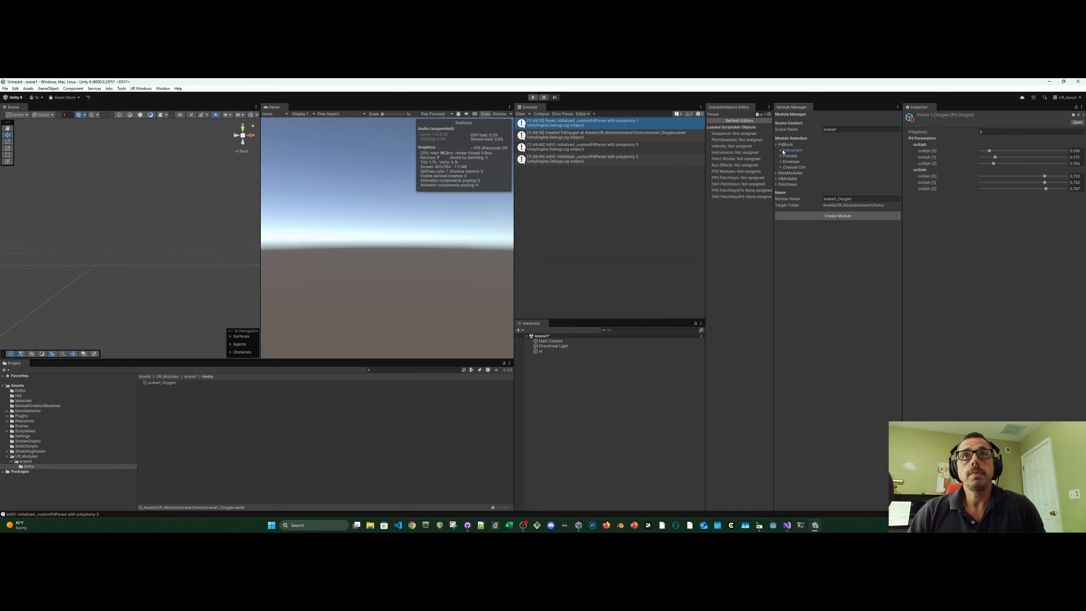
click(542, 351)
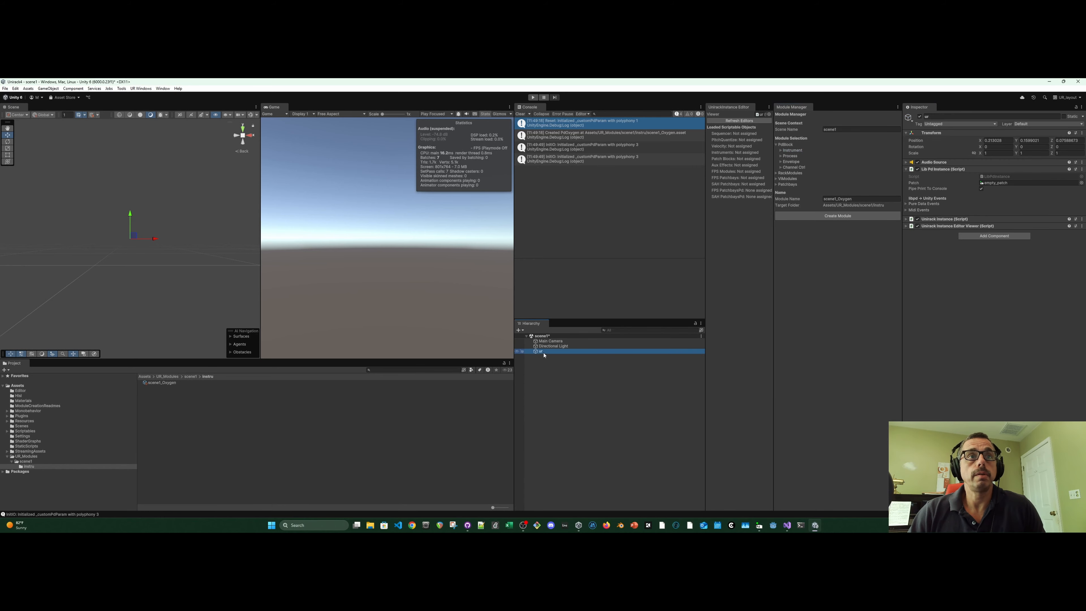
click(911, 219)
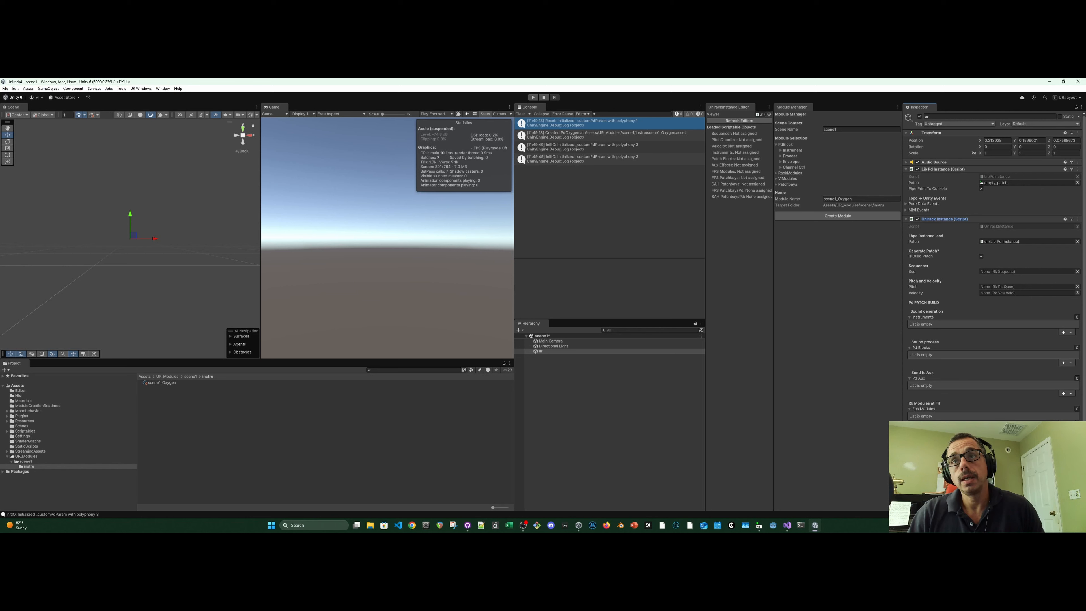
click(1064, 333)
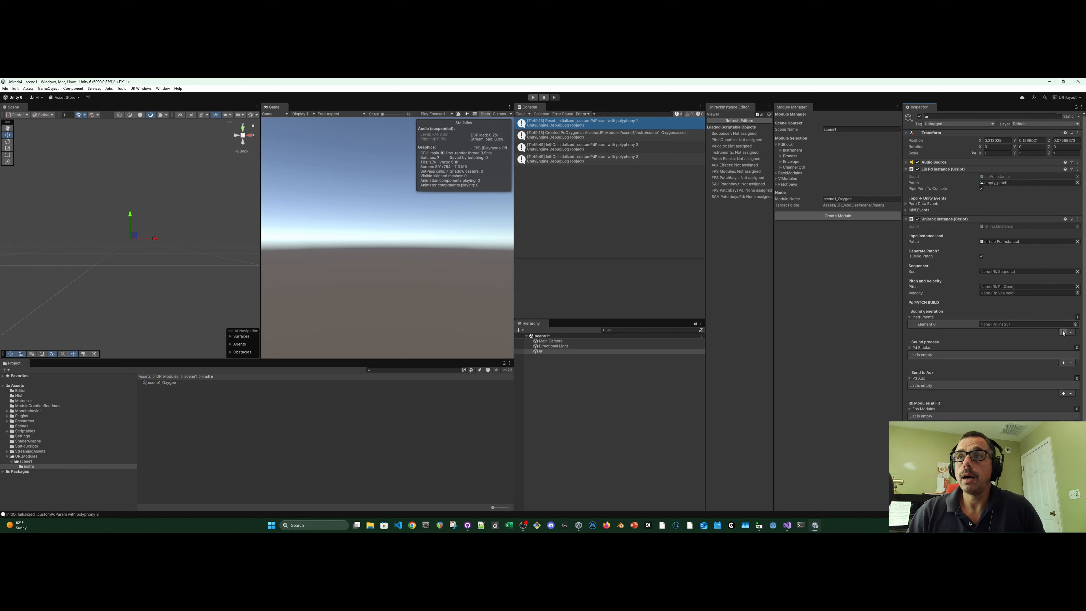
click(1076, 325)
click(1050, 344)
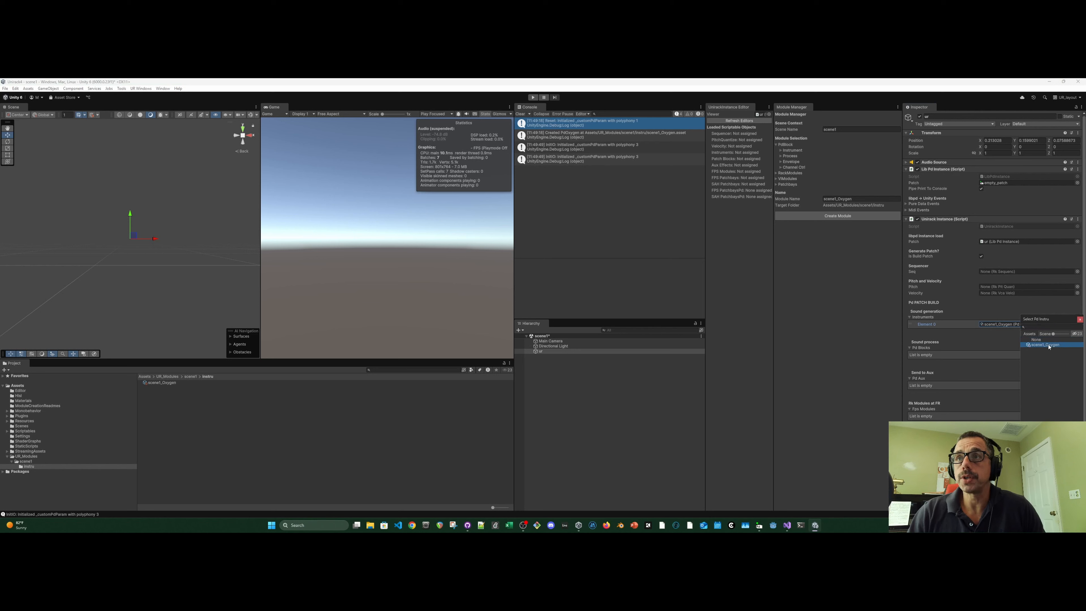
click(995, 337)
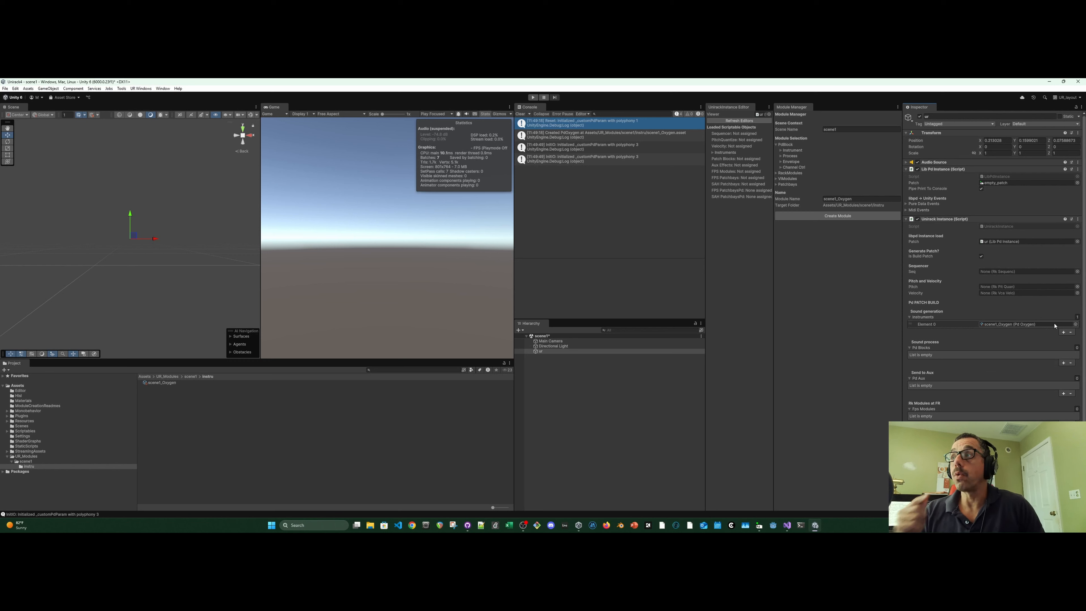
Create a Vcf module from the PdBlock Process category for scene1 and set its polyphony to 3
click(781, 156)
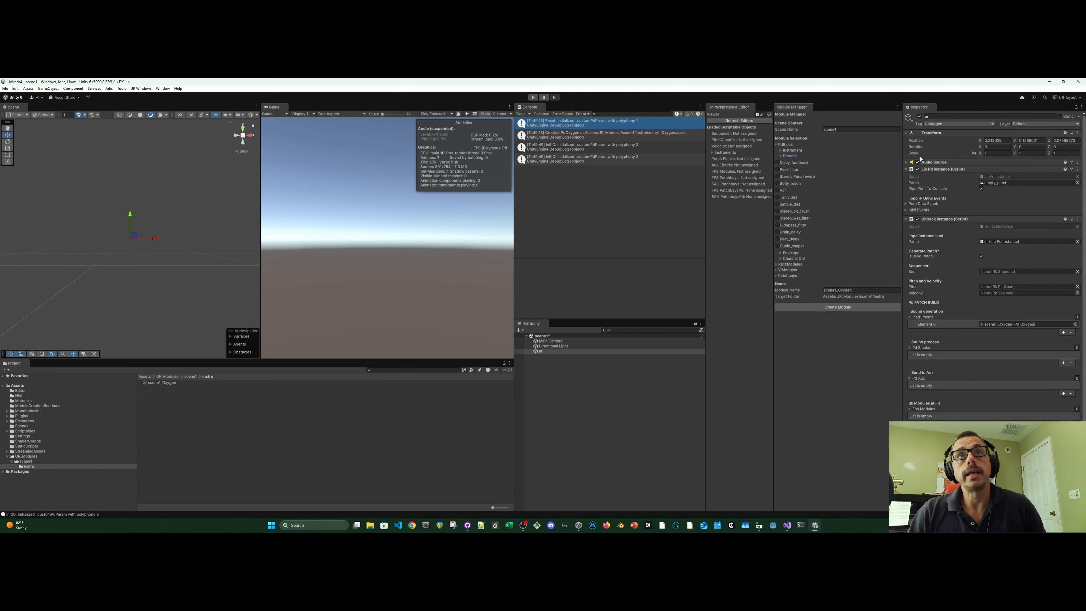
click(806, 191)
text(3)
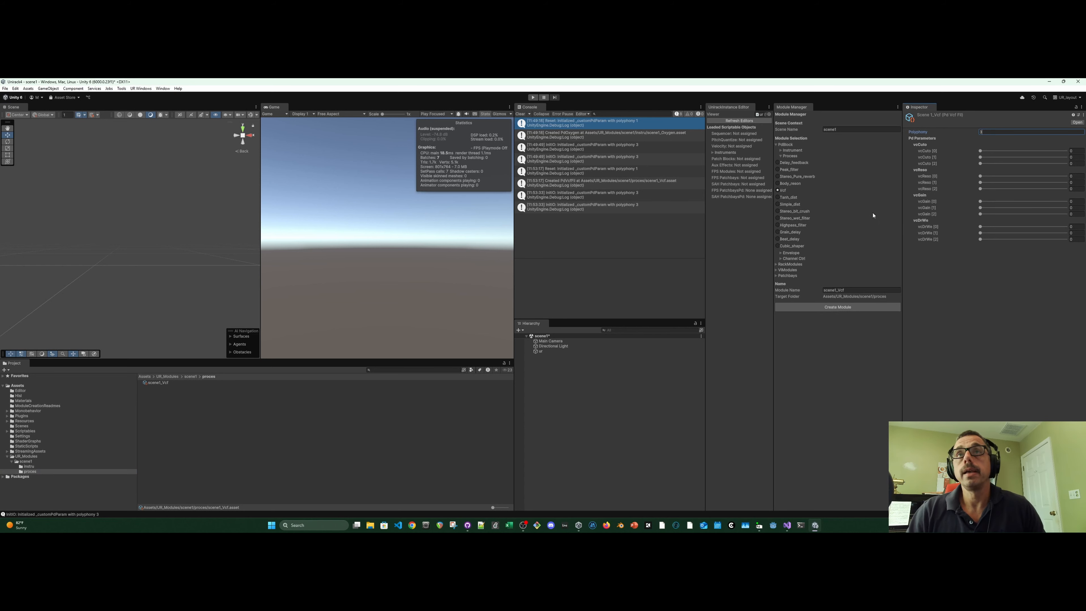
Set the Vcf module's three cutoff values to about 0.29, 0.28 and 0.26, and its three resonance values to about 0.23
click(1006, 150)
click(1004, 157)
click(1003, 164)
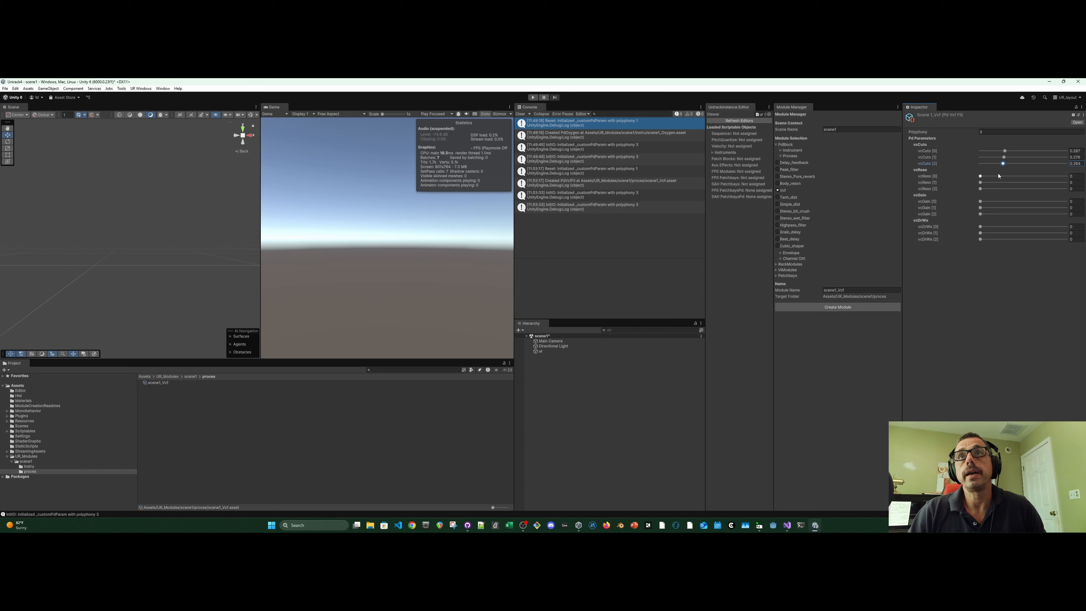
click(1001, 176)
click(1001, 182)
click(1000, 189)
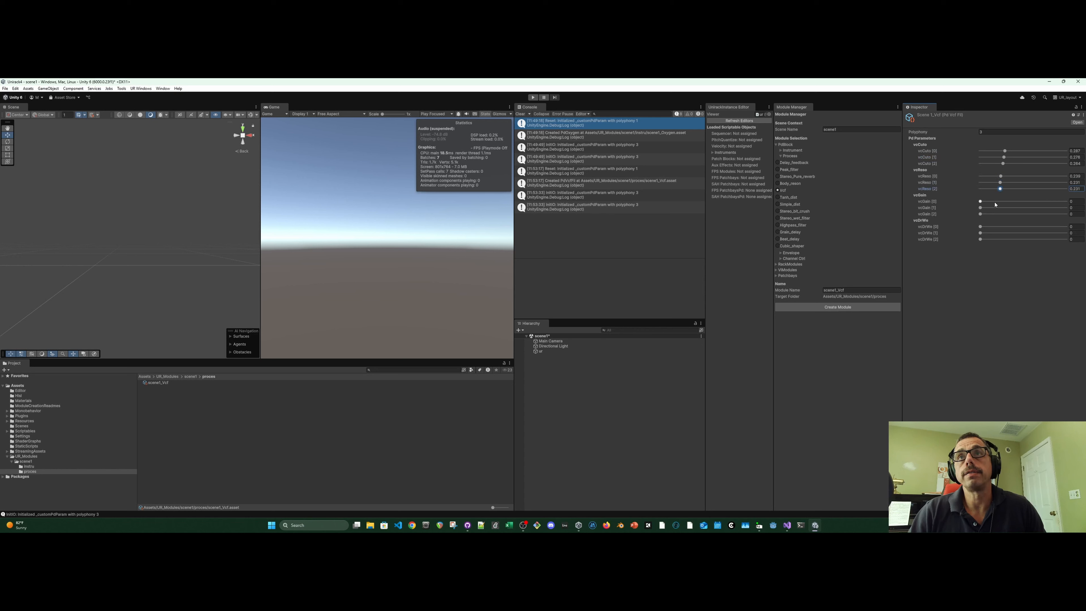
Set the Vcf module's three gain values to about 0.78 to 0.8 and its three dry/wet values to about 0.63 to 0.68
click(1047, 201)
click(1048, 208)
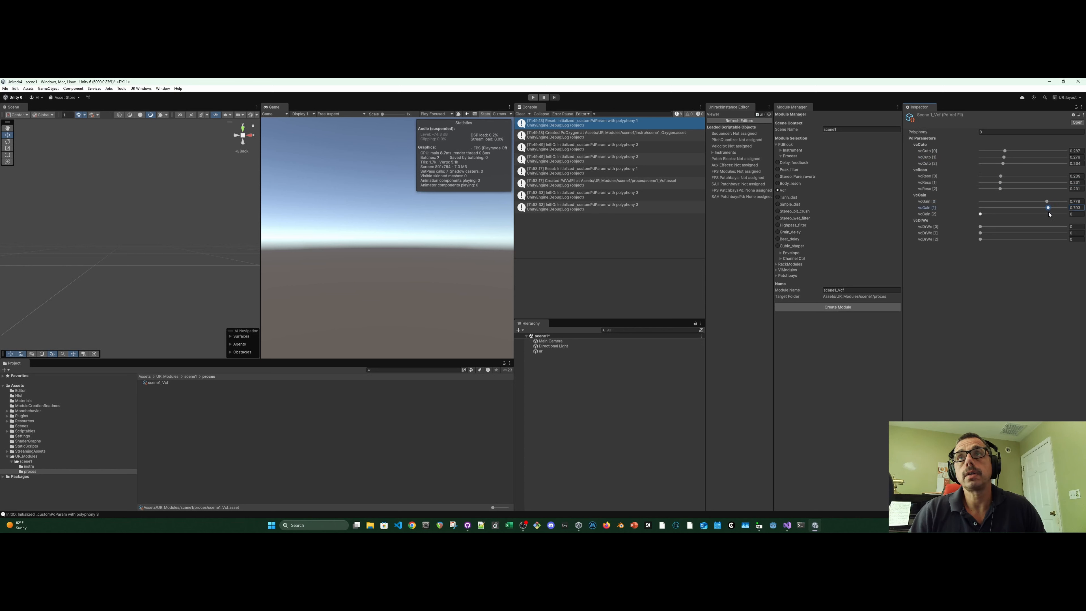
click(1049, 214)
click(1035, 227)
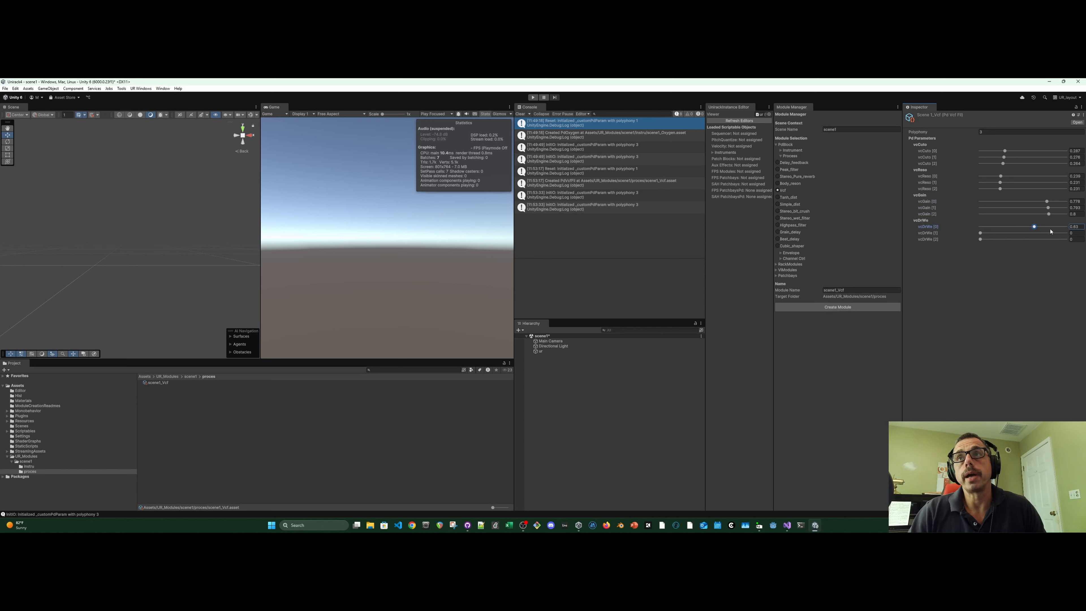
click(1037, 233)
click(1038, 239)
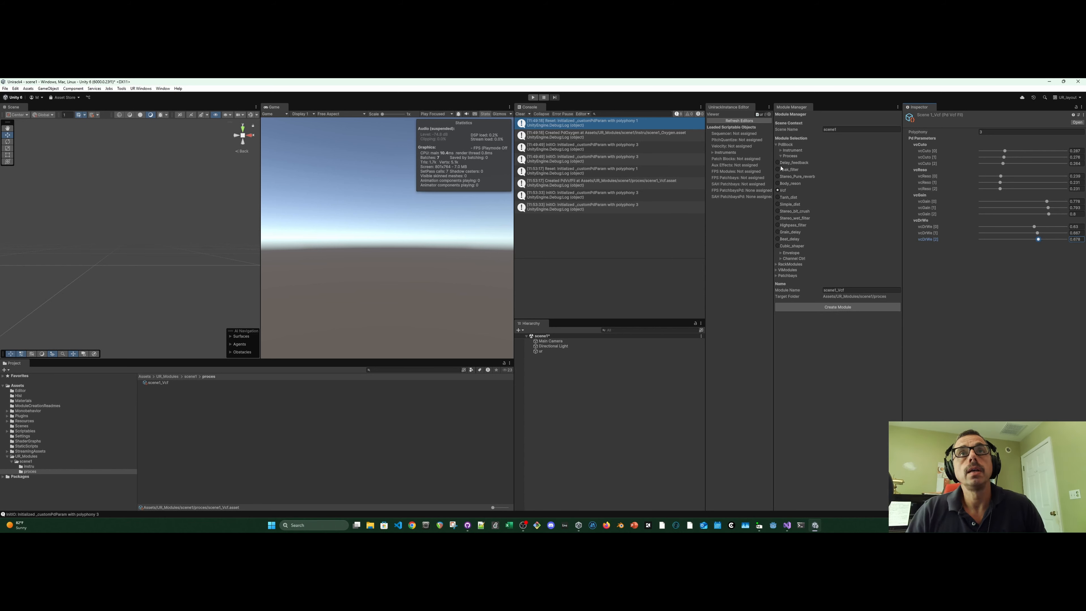
Create a Chann_ctrl module from the PdBlock Channel Ctrl category for scene1 and set its polyphony to 3
click(780, 156)
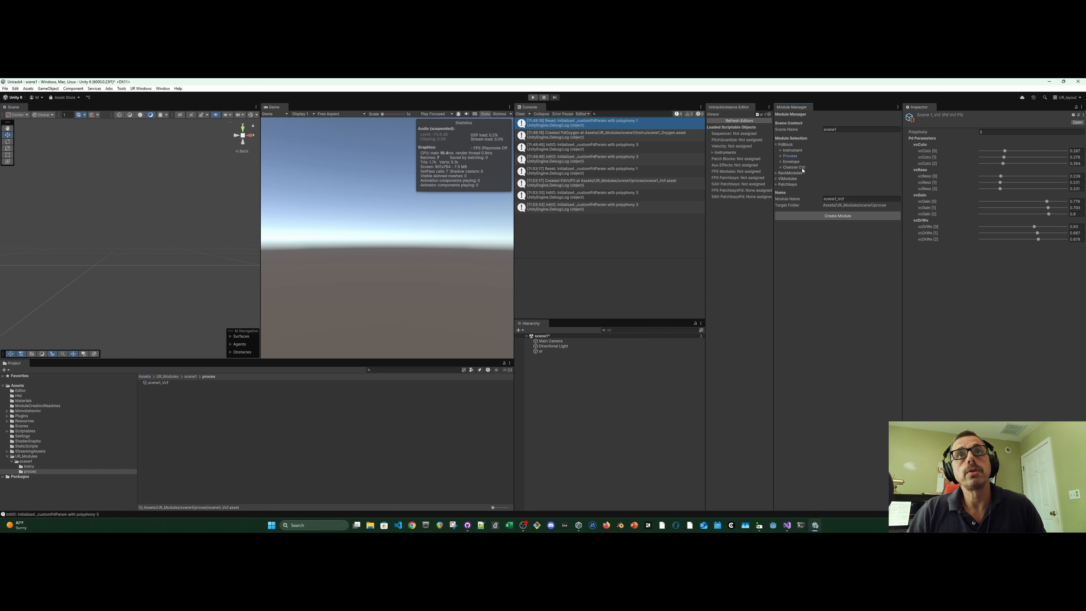
click(781, 168)
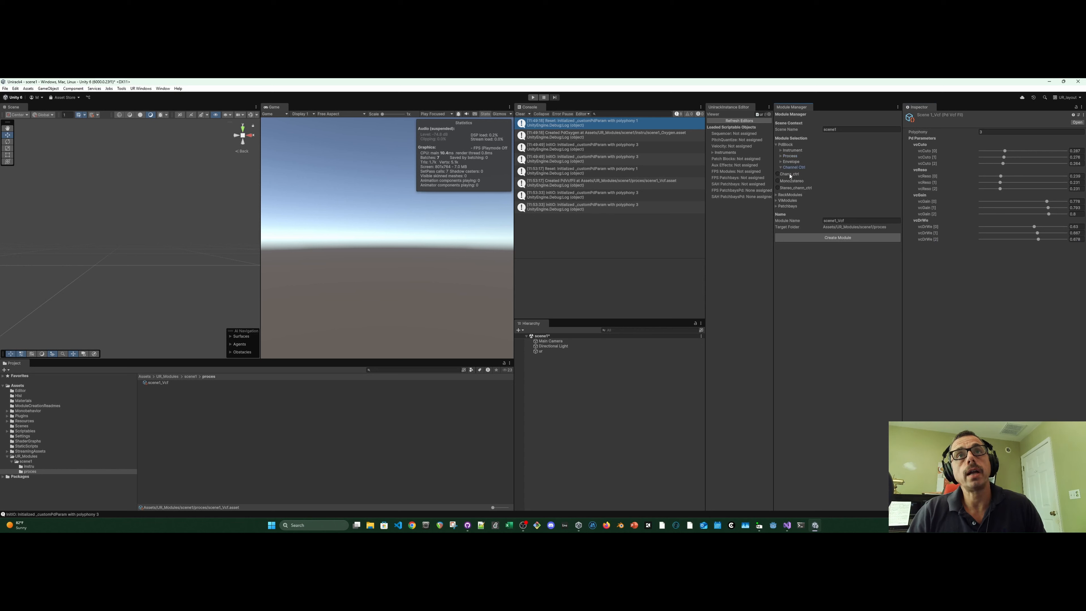
click(778, 175)
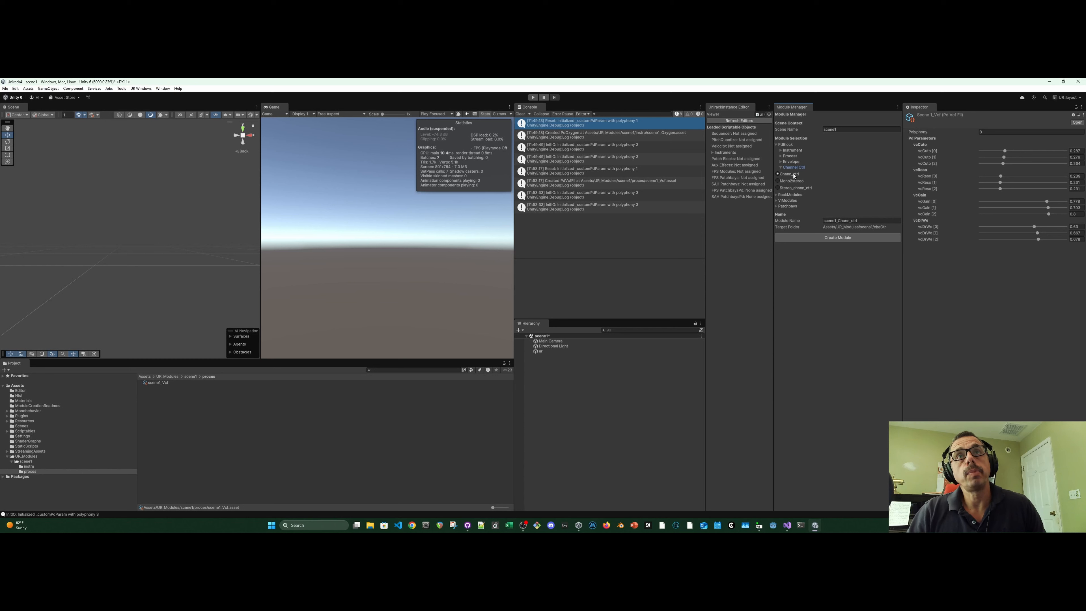
click(834, 239)
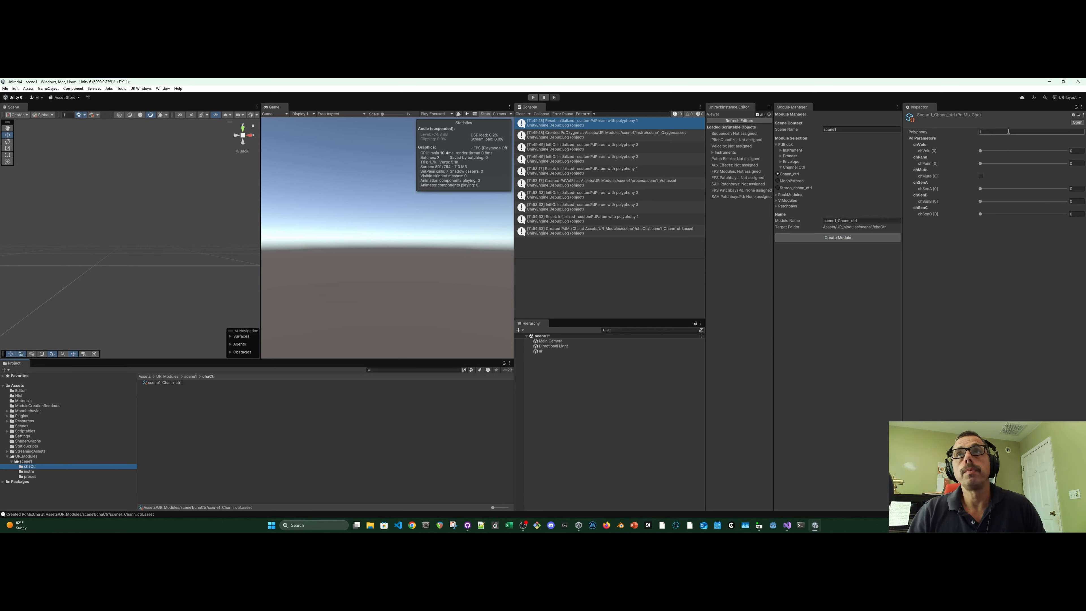
drag(986, 133, 965, 136)
text(3)
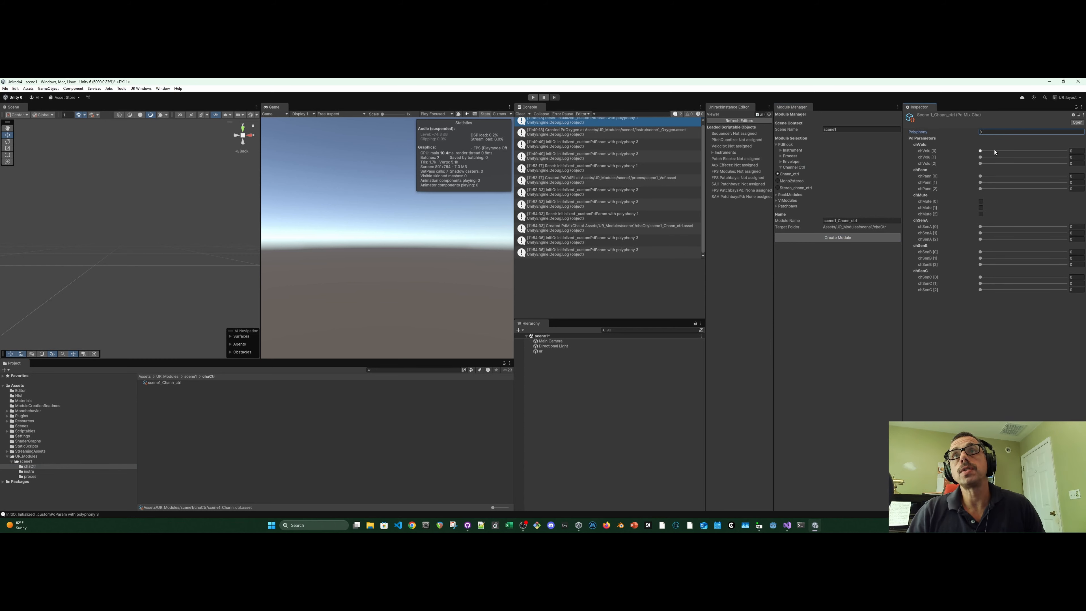
Set the Chann_ctrl module's three volume values to about 0.87 and its three pan values to about 0.54
click(1055, 151)
click(1055, 158)
click(1055, 164)
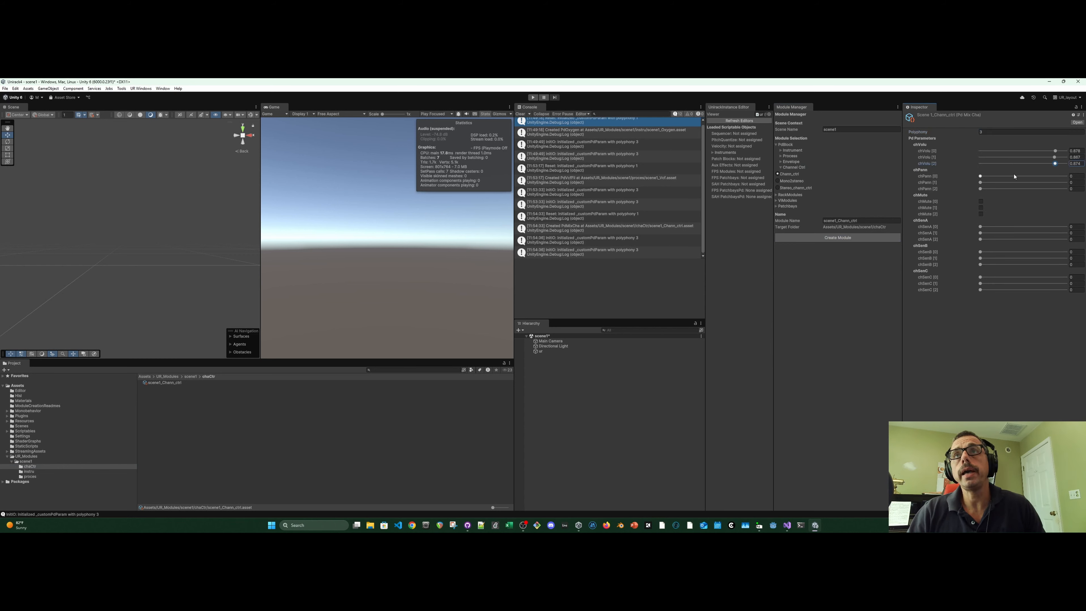
click(1027, 177)
click(1026, 183)
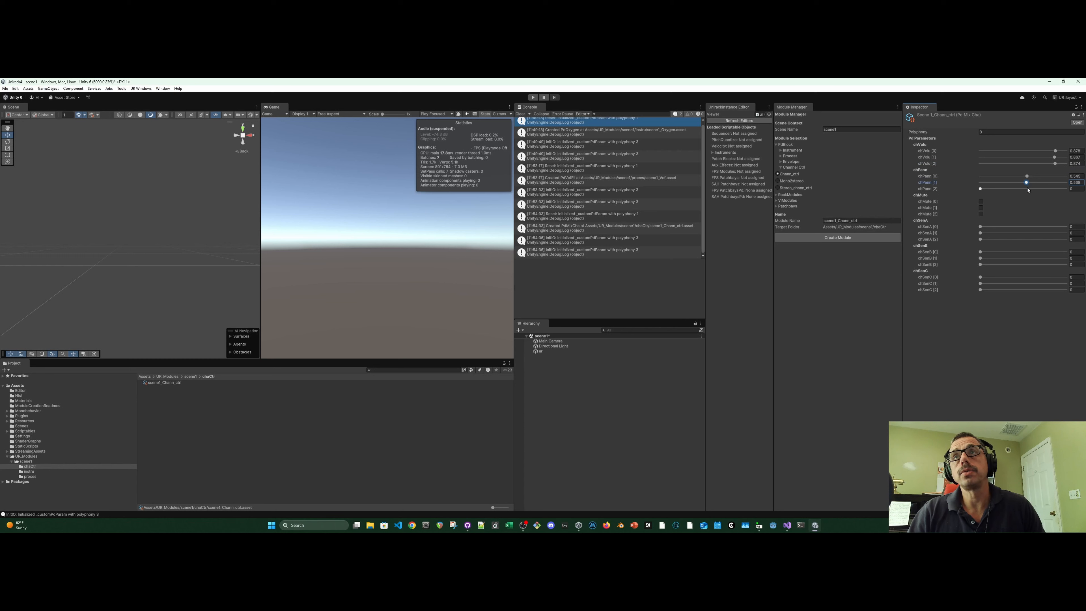
click(1028, 189)
drag(1028, 188, 1027, 189)
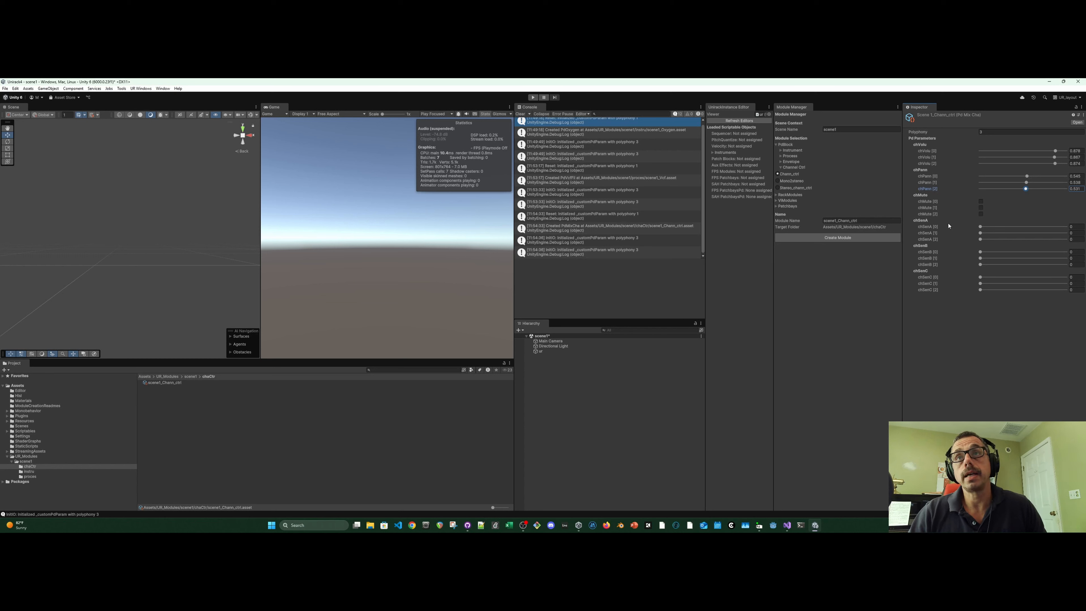
Set the Chann_ctrl module's three send A values to about 0.49 and collapse the Channel Ctrl category
click(1023, 227)
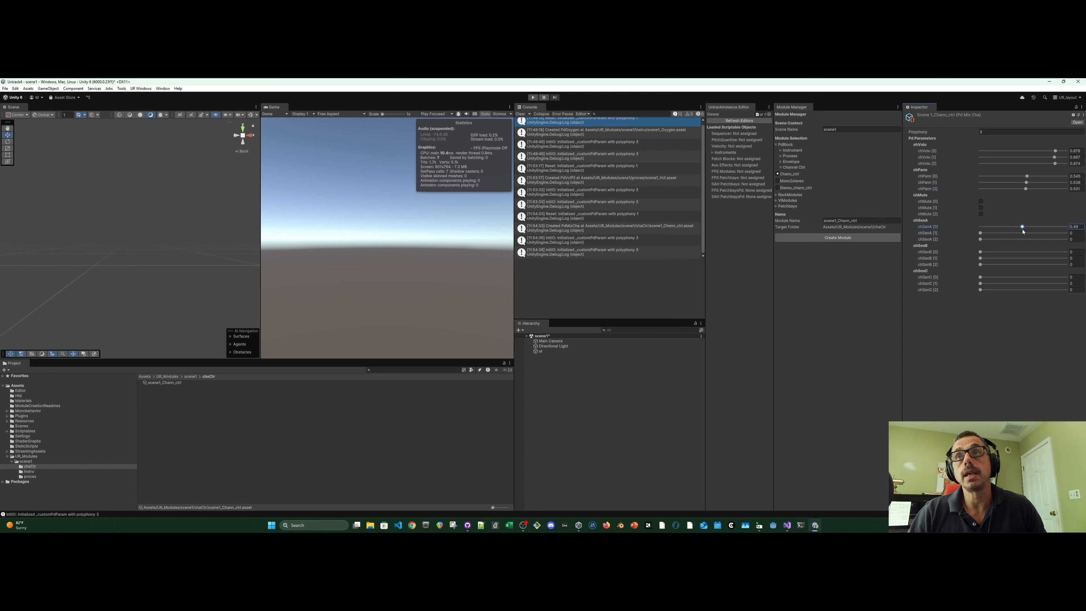
click(1023, 233)
click(1023, 240)
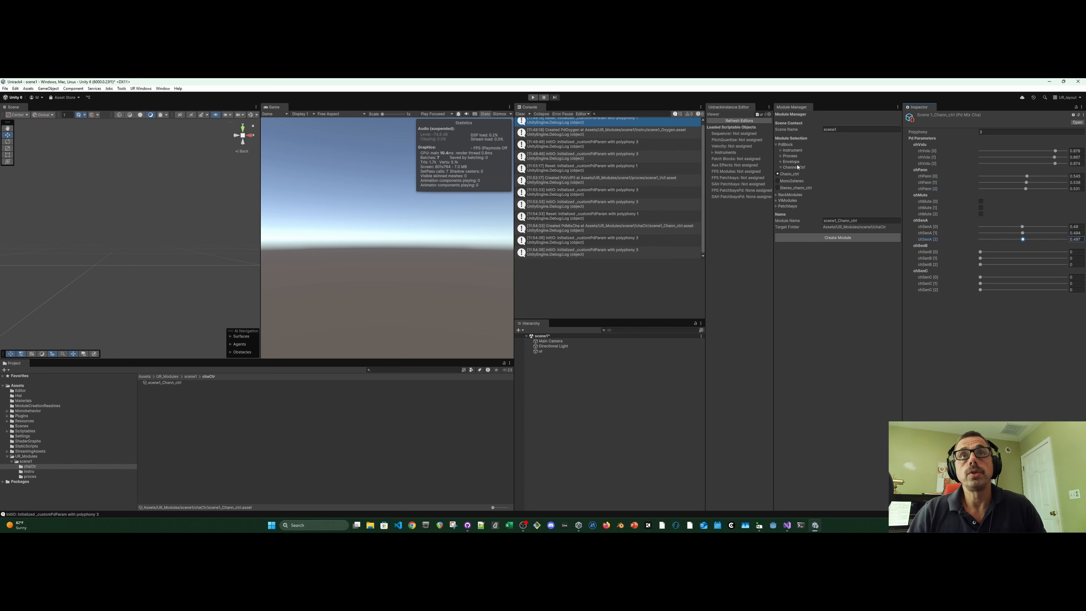
click(781, 167)
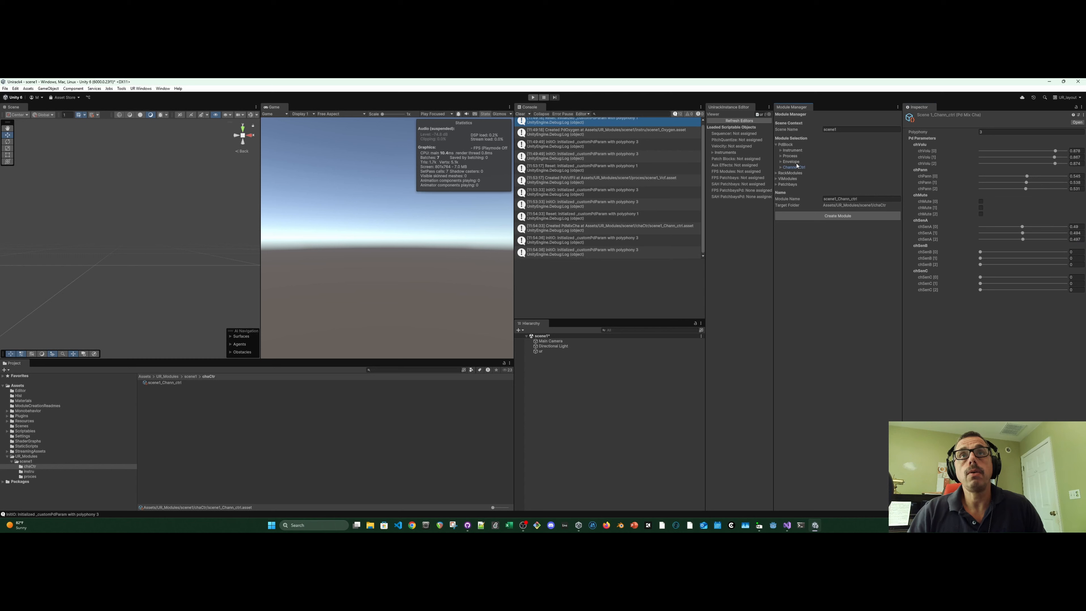
Add two Pd Blocks entries under Sound process on the ur object and assign scene1_Vcf first and scene1_Chann_ctrl second
click(541, 351)
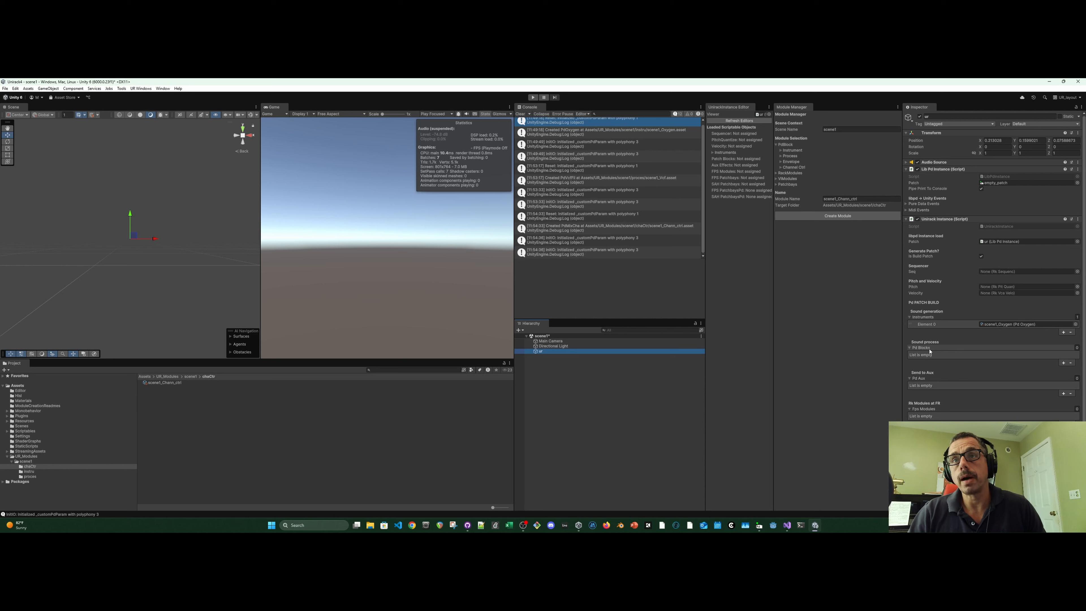
click(1064, 363)
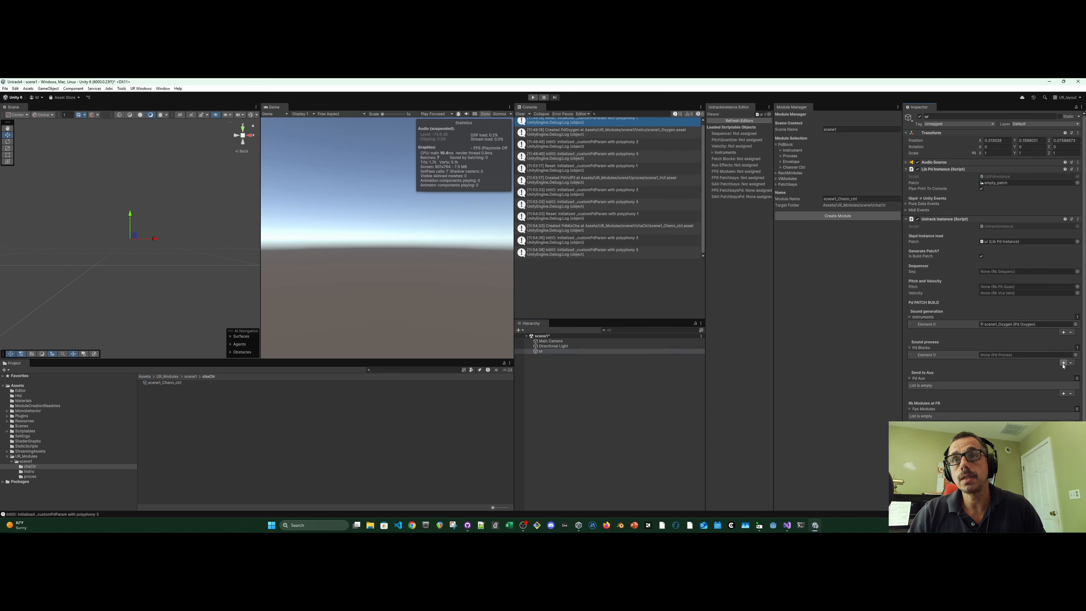
click(1064, 364)
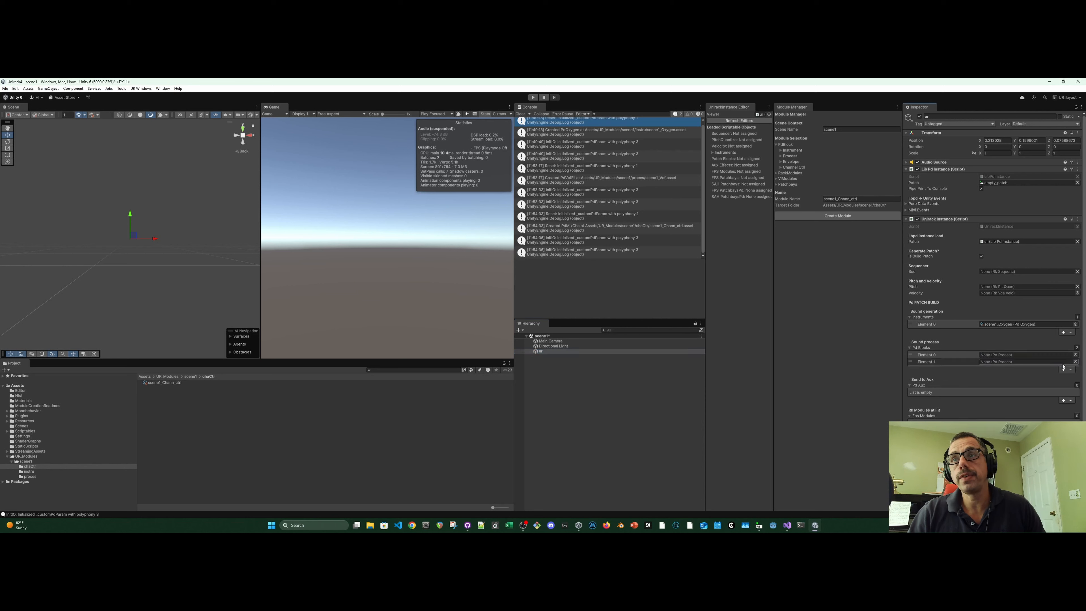
click(1077, 355)
click(1044, 380)
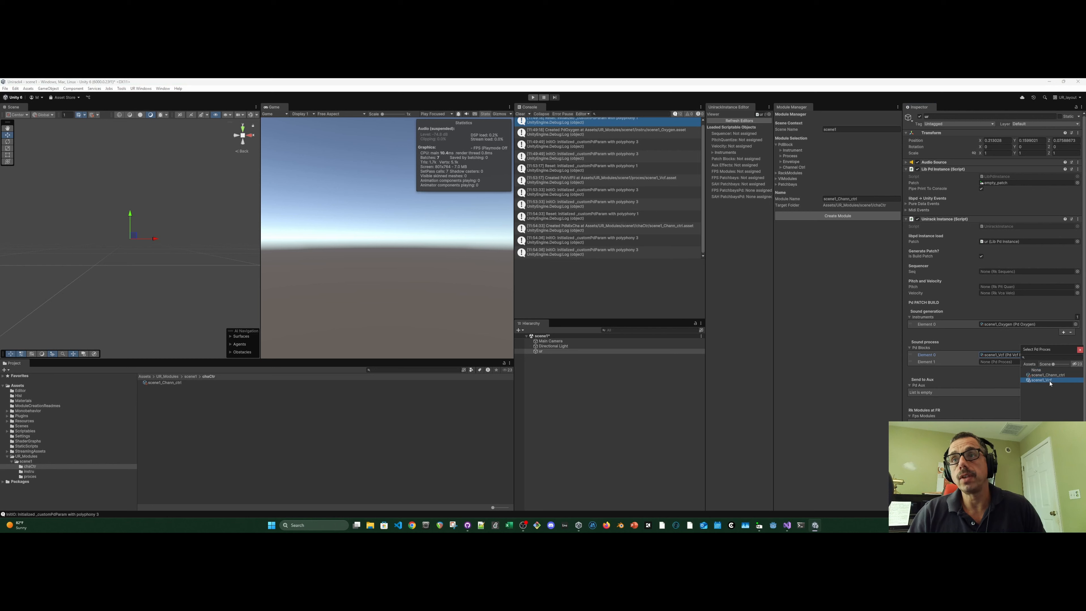
click(1077, 362)
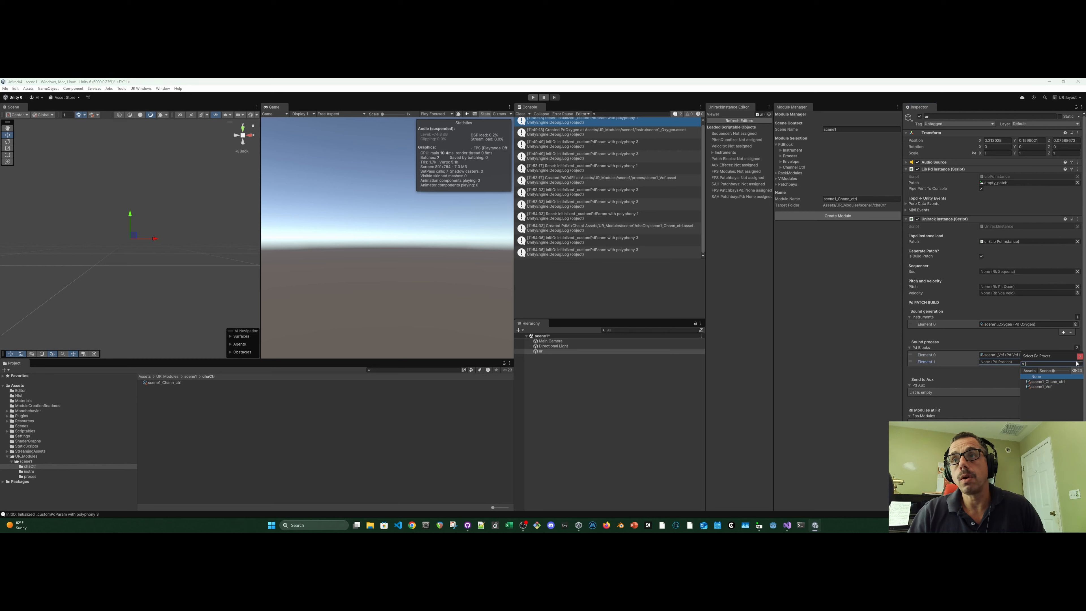
click(1052, 383)
click(1018, 382)
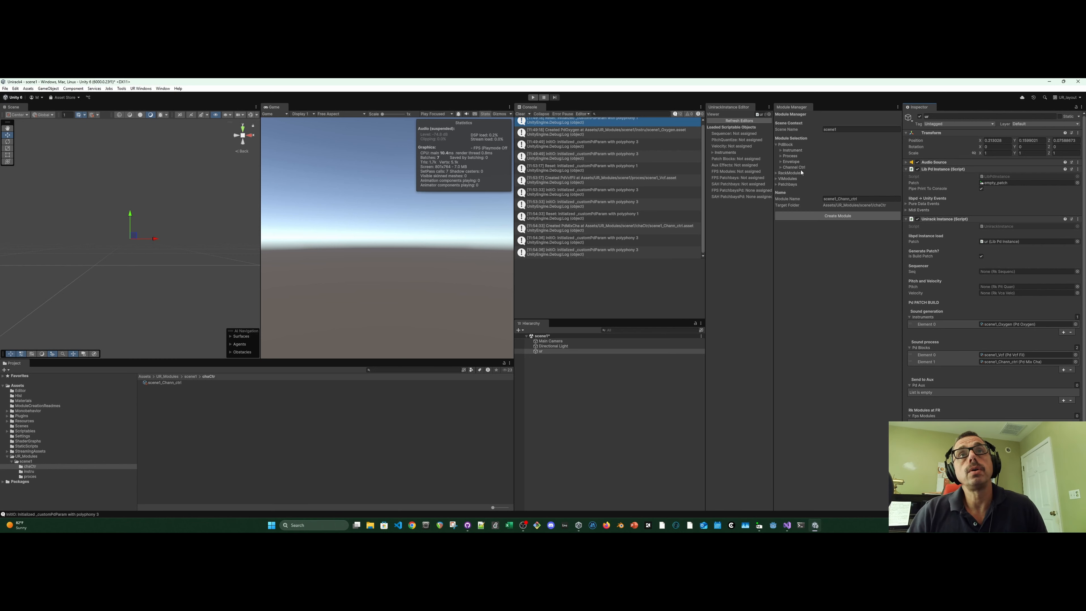
Create an Adsr module from the PdBlock Envelope category for scene1 and set its polyphony to 3
click(782, 161)
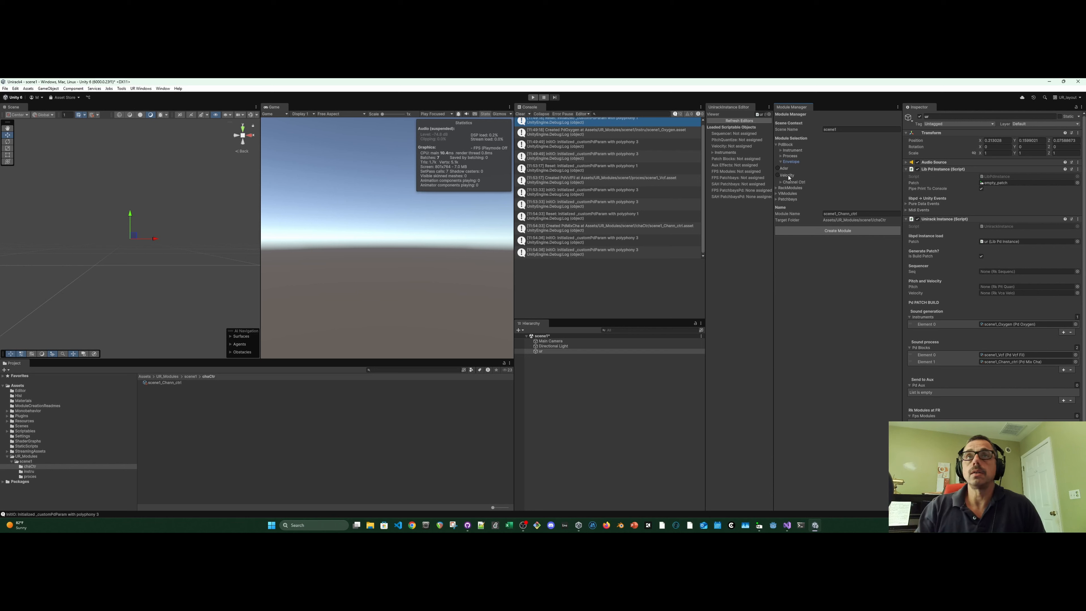
click(778, 168)
click(850, 231)
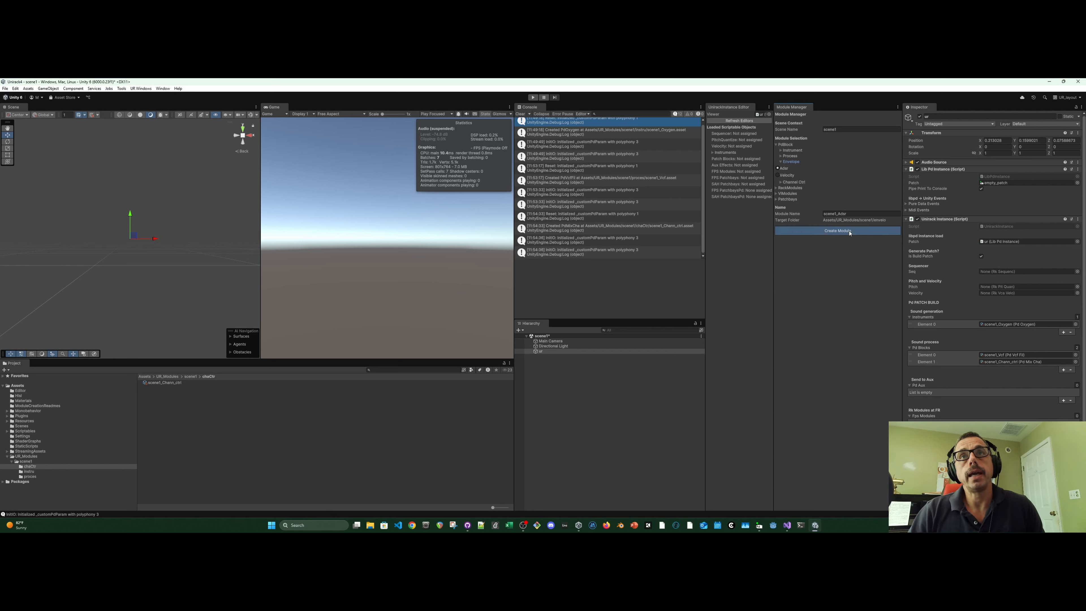
click(1005, 133)
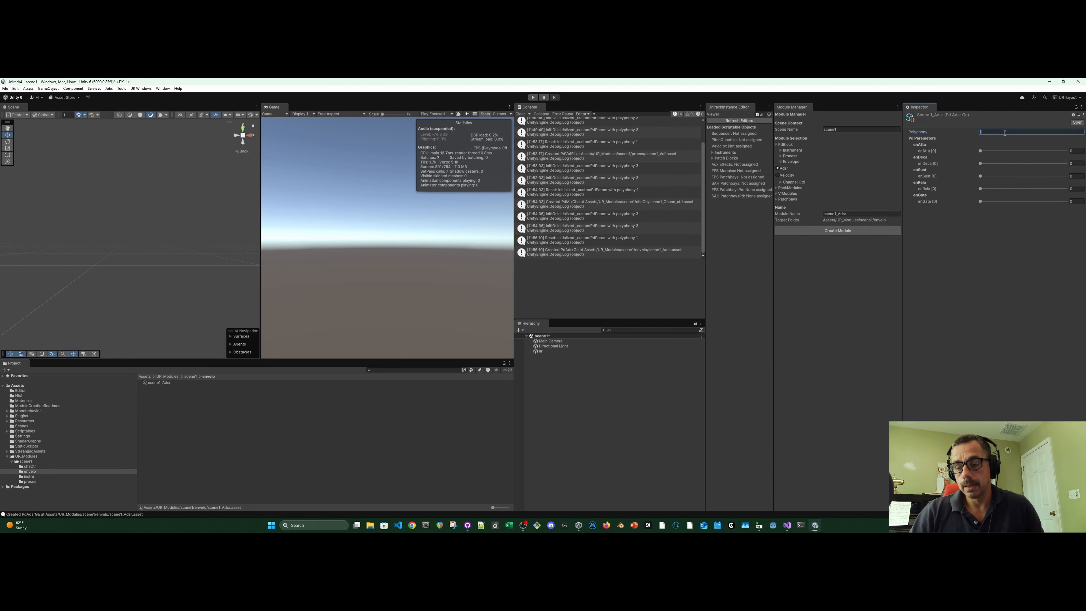
text(3)
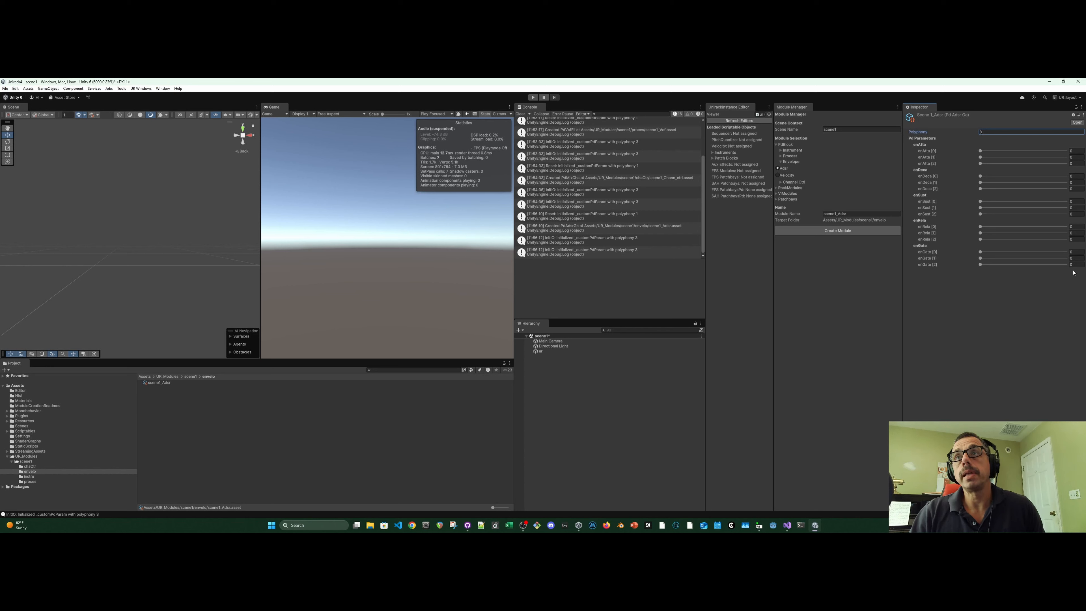
key(Return)
Add a third Pd Blocks entry on the ur object, move it to the start of the list and assign scene1_Adsr to it
click(541, 351)
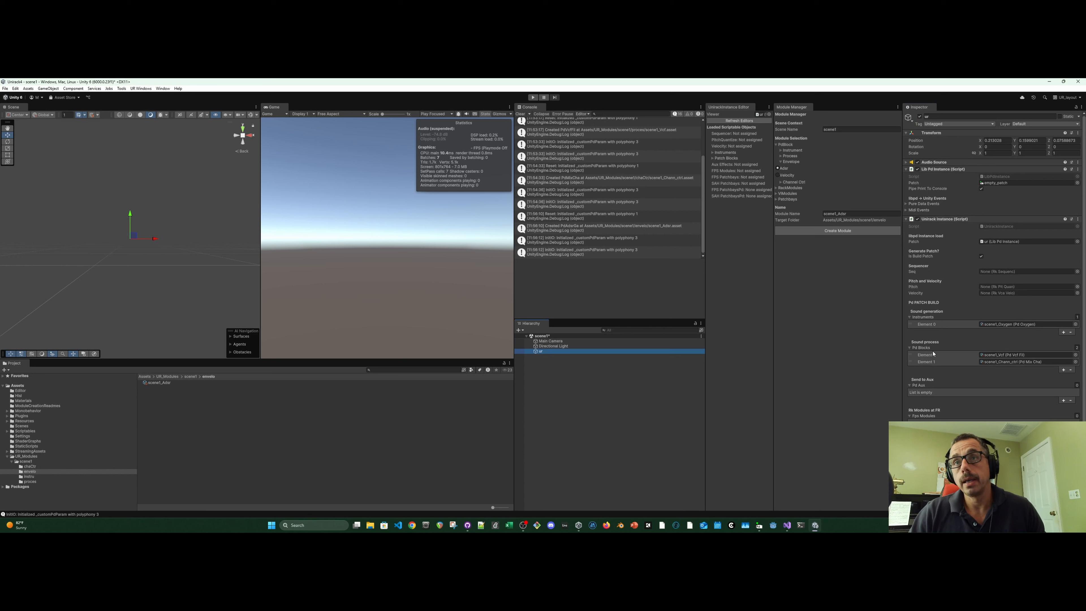
click(1064, 370)
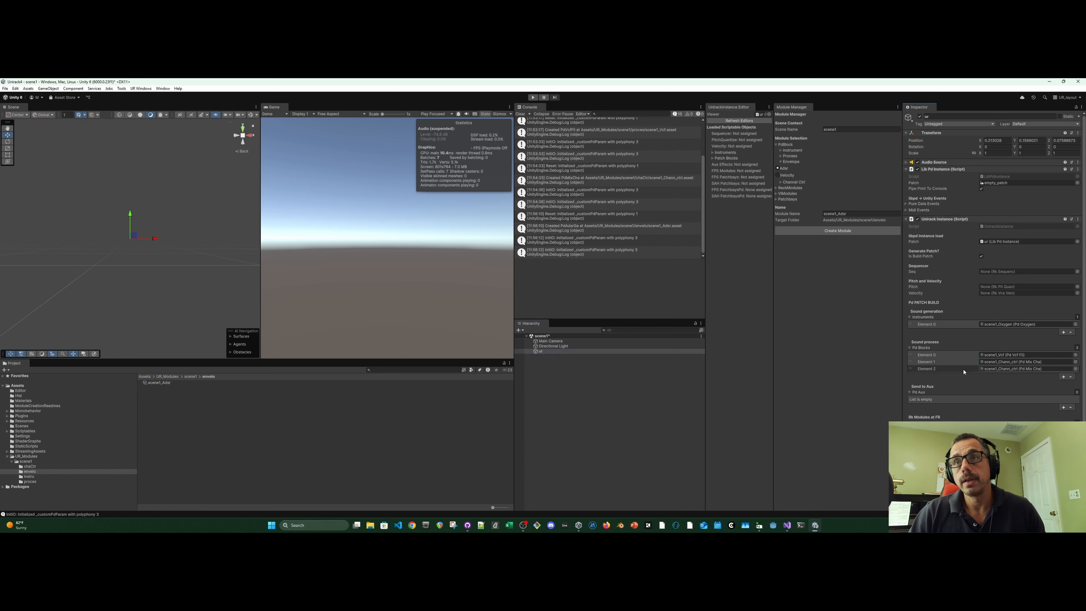
drag(933, 371, 1066, 357)
click(1076, 355)
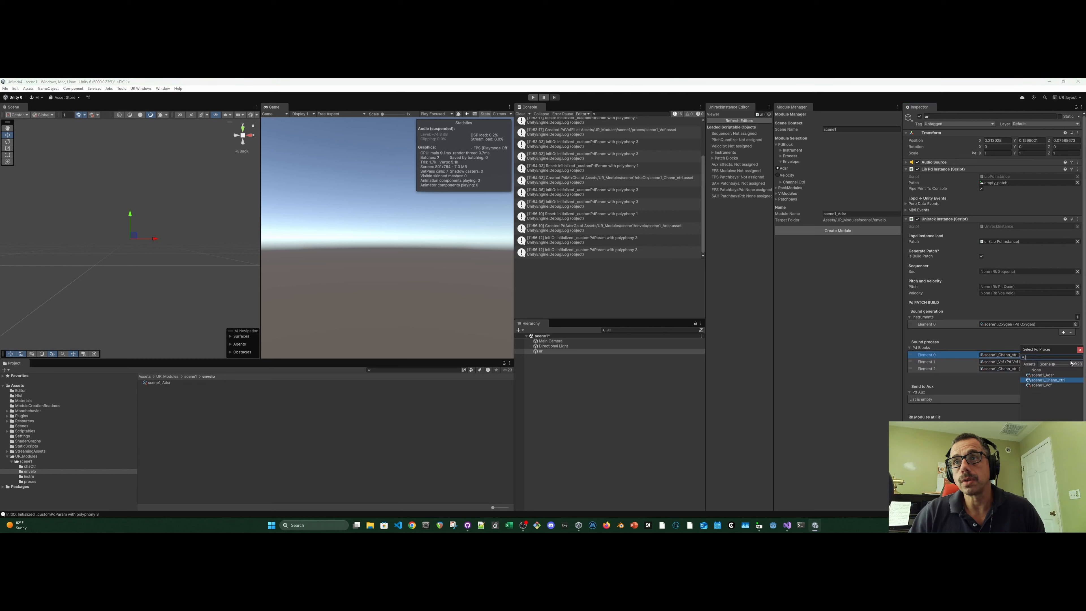
click(1058, 376)
double_click(1046, 376)
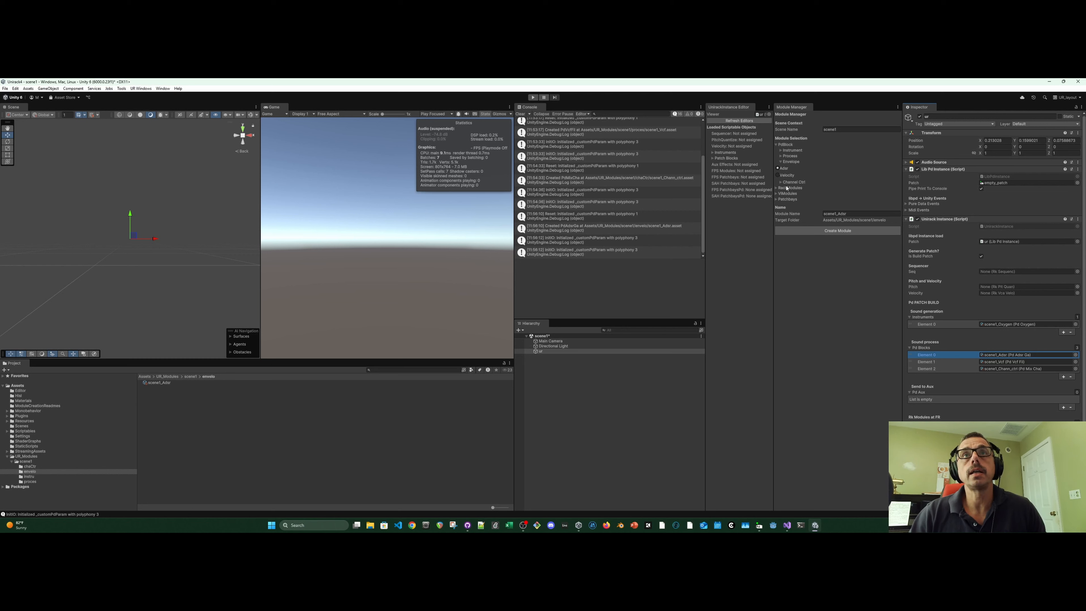
Collapse the Envelope category and create a Stereo_Pure_reverb module from the PdBlock Process category for scene1
click(781, 162)
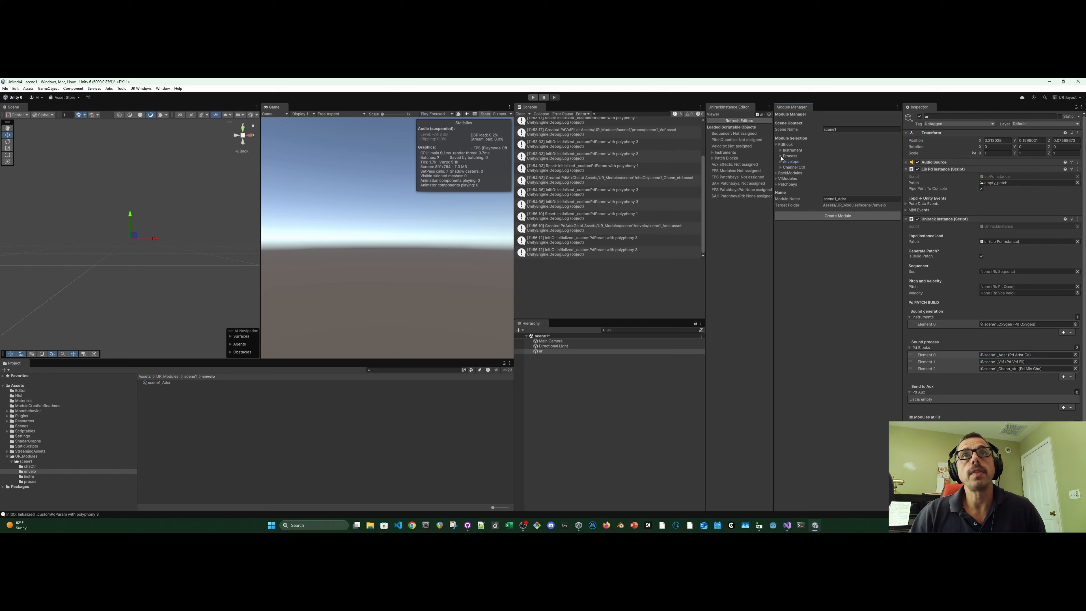
click(781, 156)
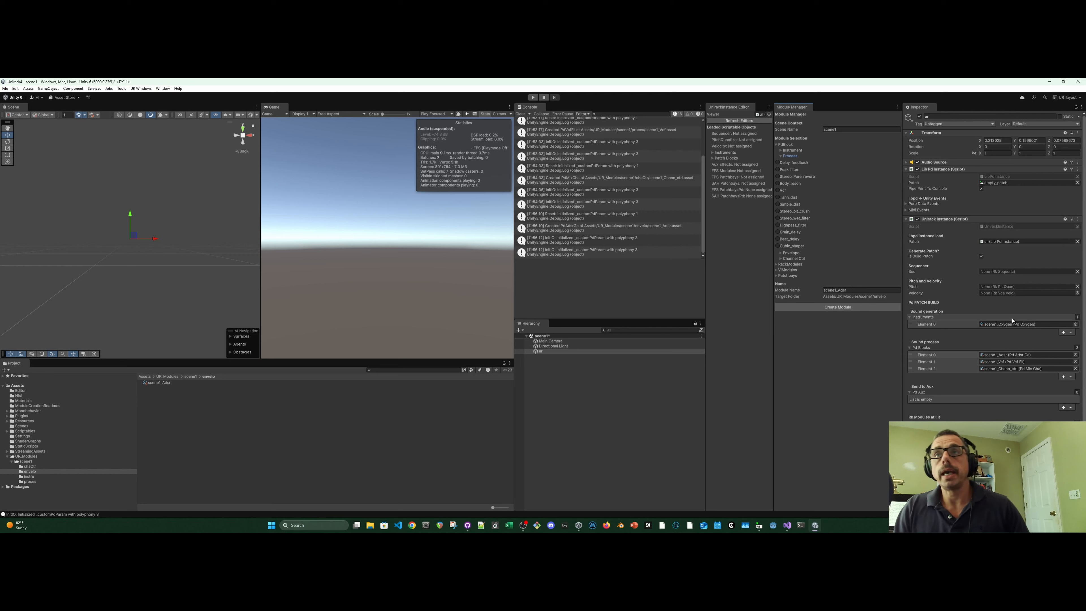
click(1002, 355)
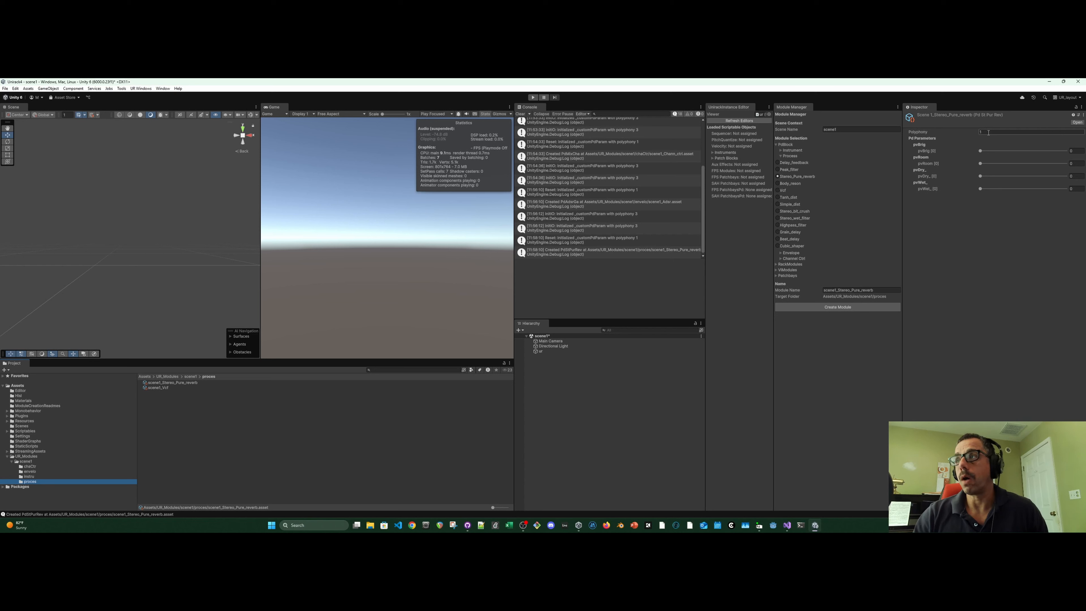
Add a Pd Aux entry under Send to Aux on the ur object and assign scene1_Stereo_Pure_reverb to it
click(540, 351)
scroll(970, 369, down, 1)
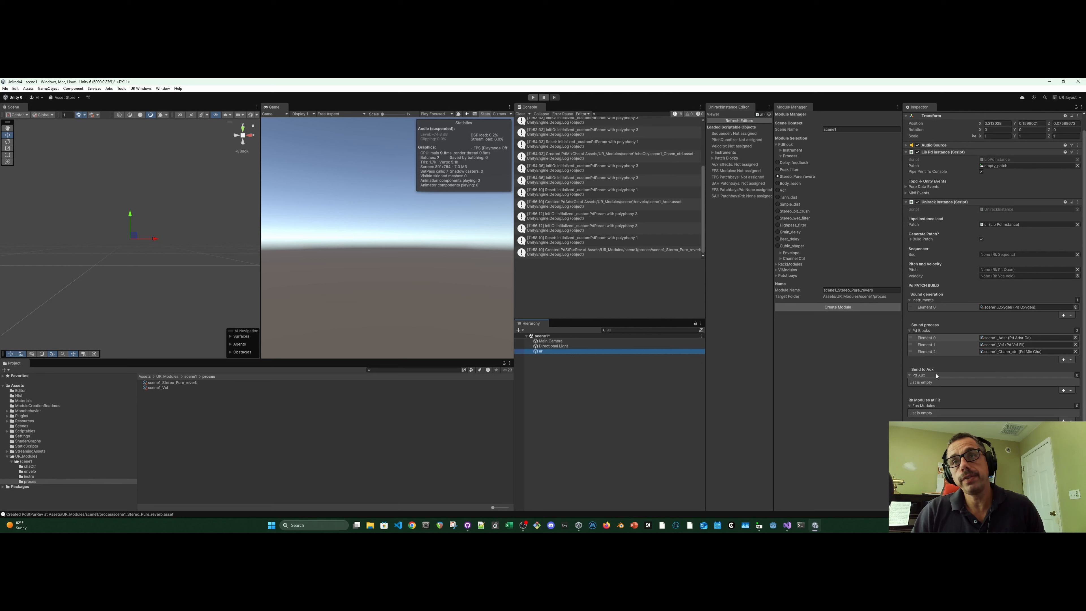
click(1063, 391)
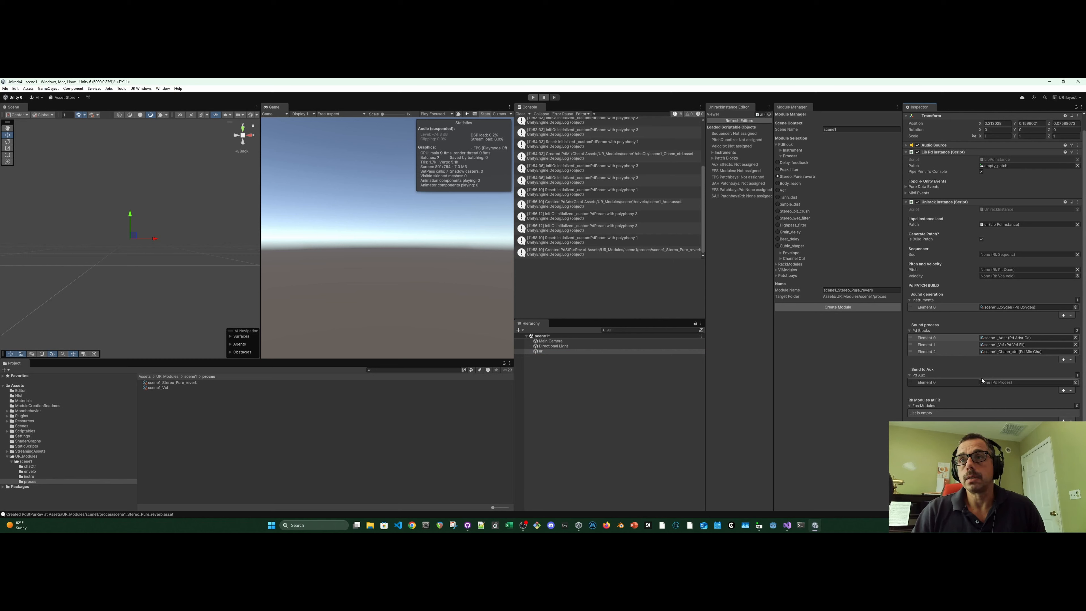
click(1075, 382)
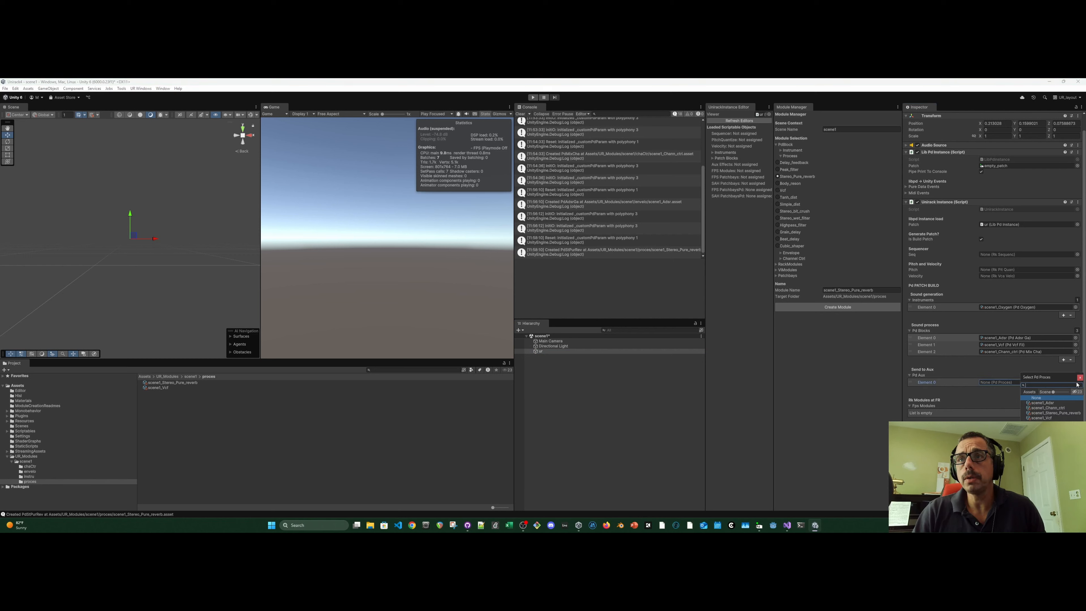
click(1055, 413)
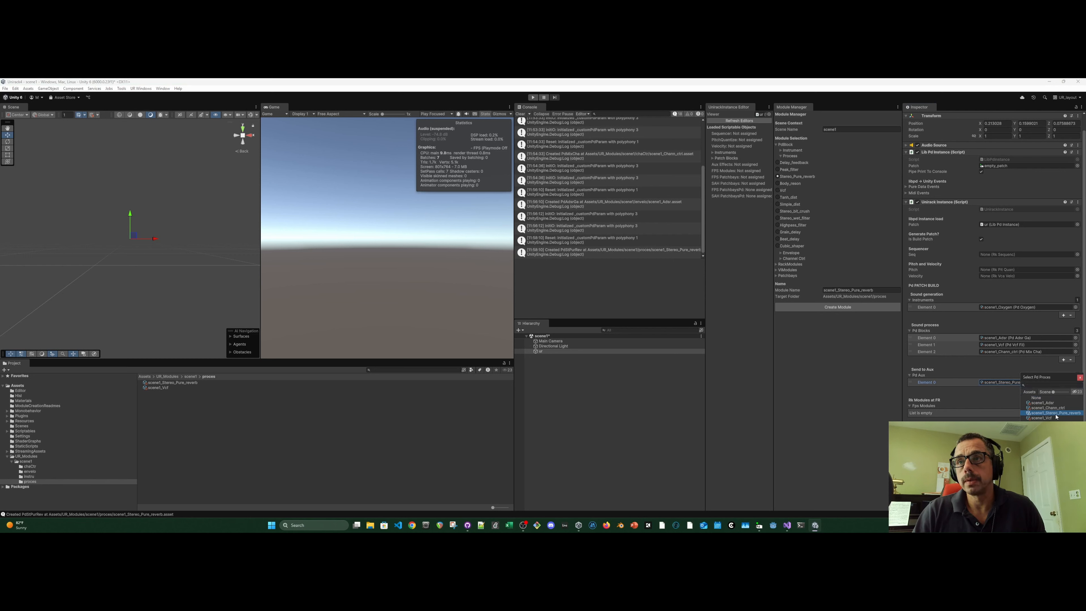
click(941, 314)
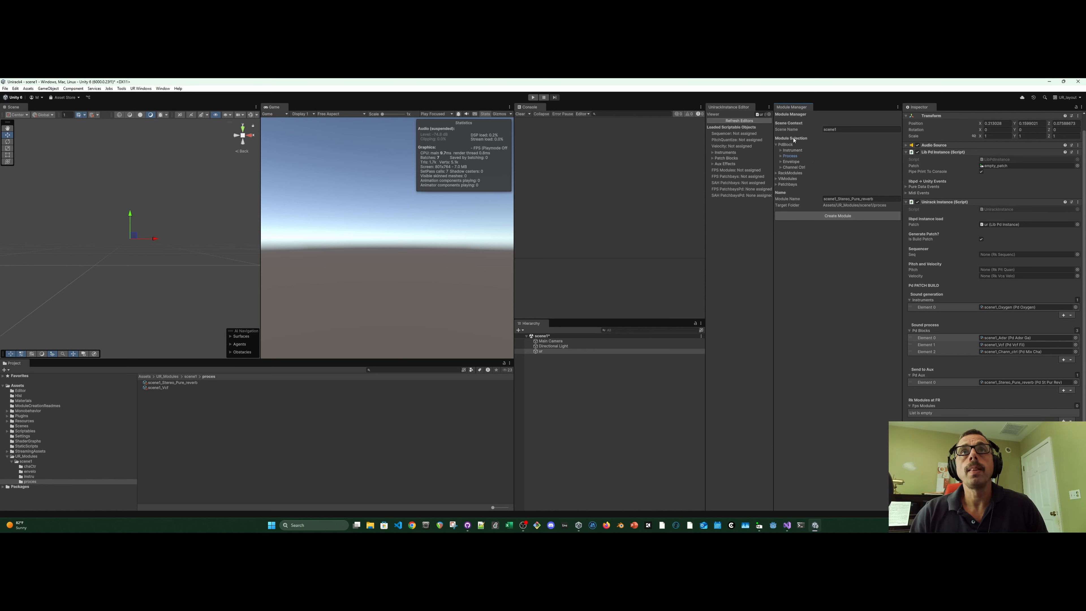
Create a Stochastic module from the RackModules Sequencer category for scene1 and set its polyphony to 3
click(776, 144)
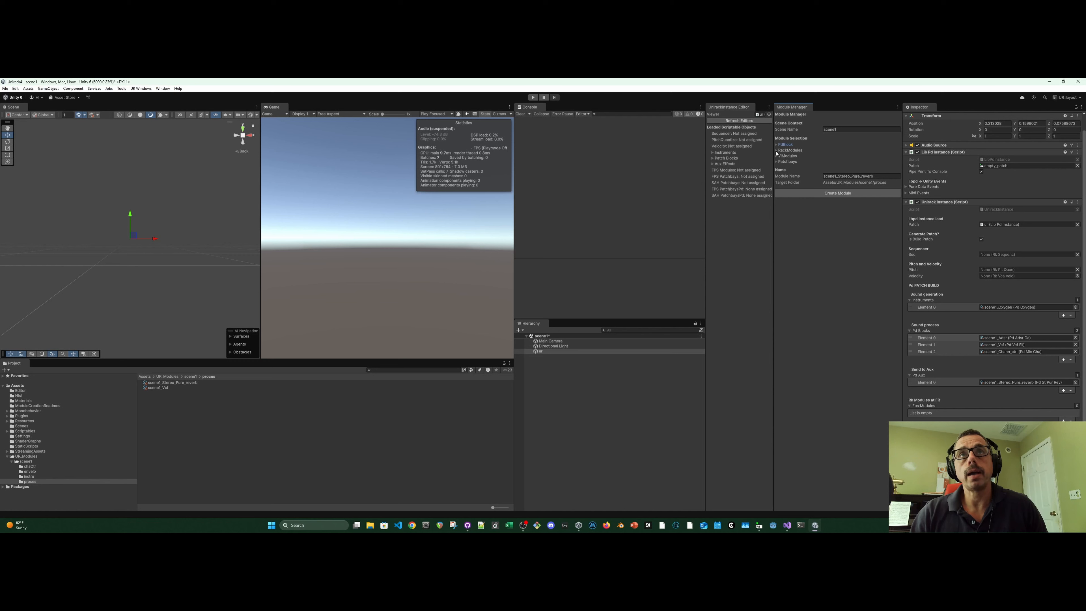
click(795, 150)
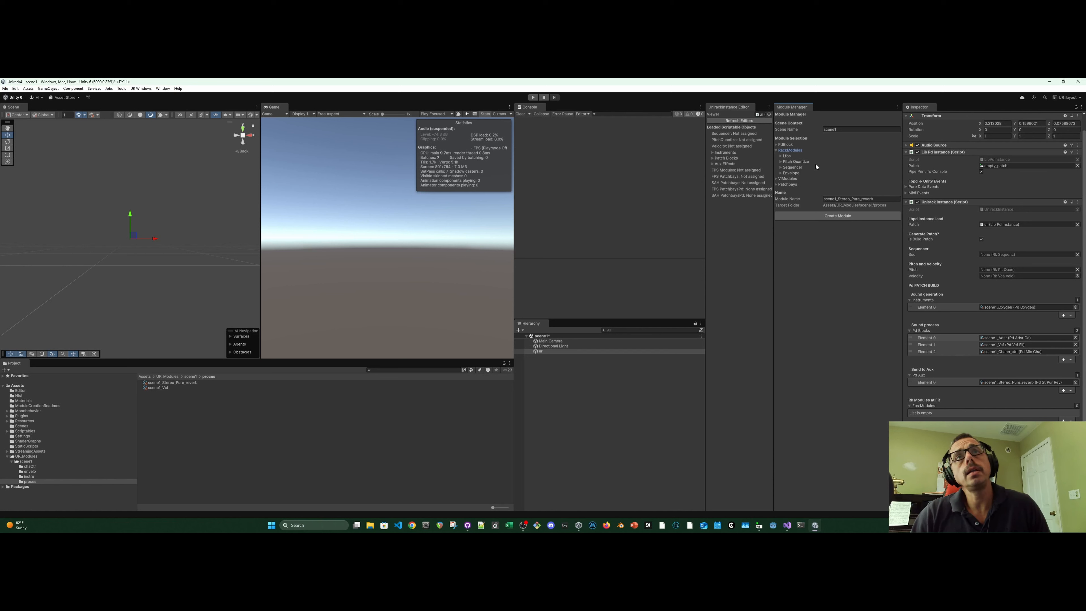
click(785, 168)
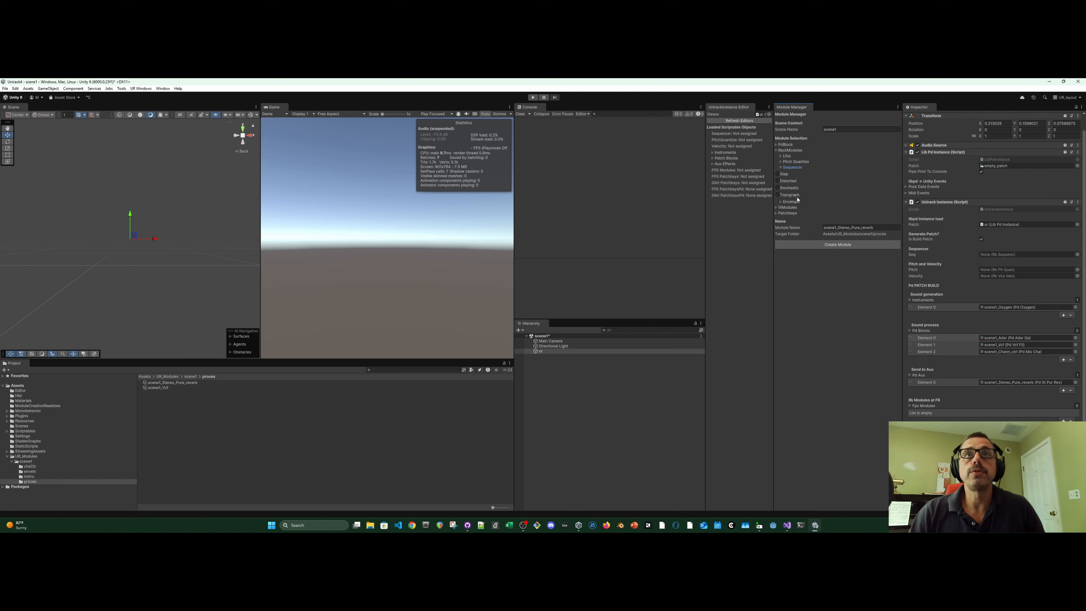
click(778, 181)
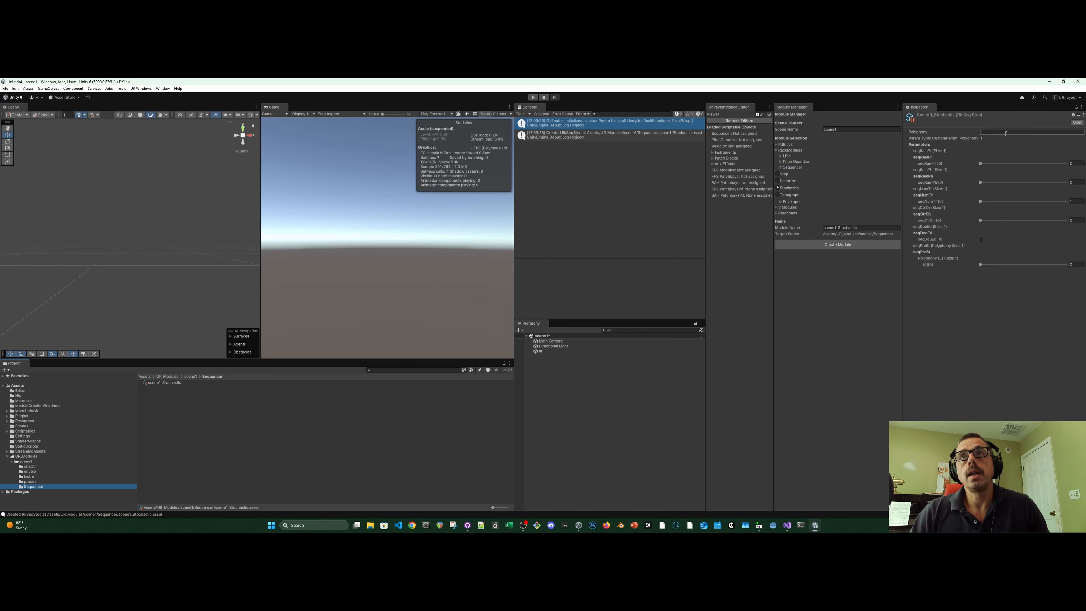
click(1004, 132)
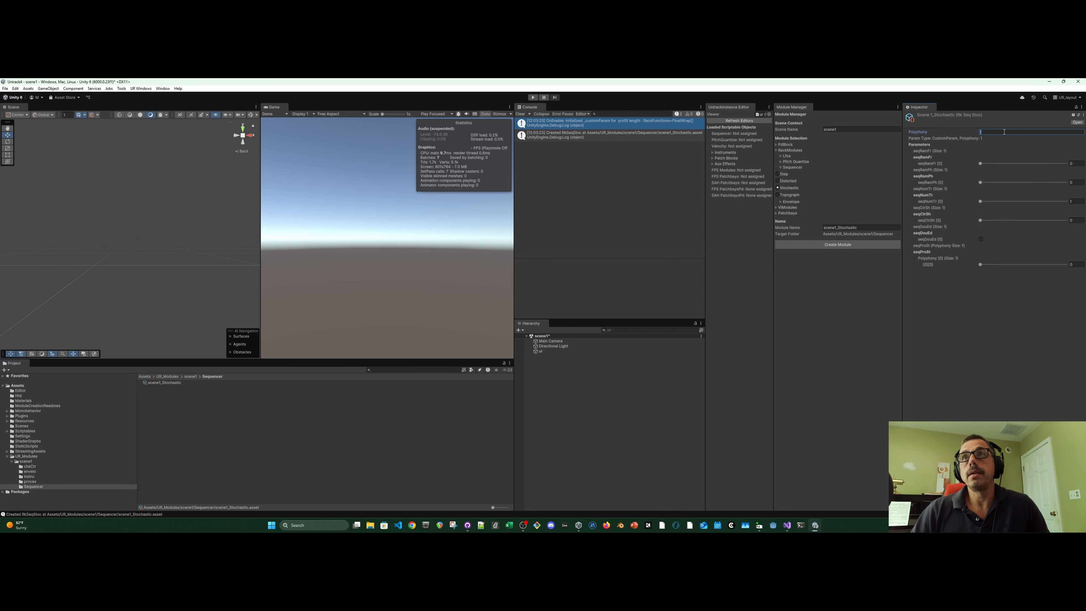
text(3)
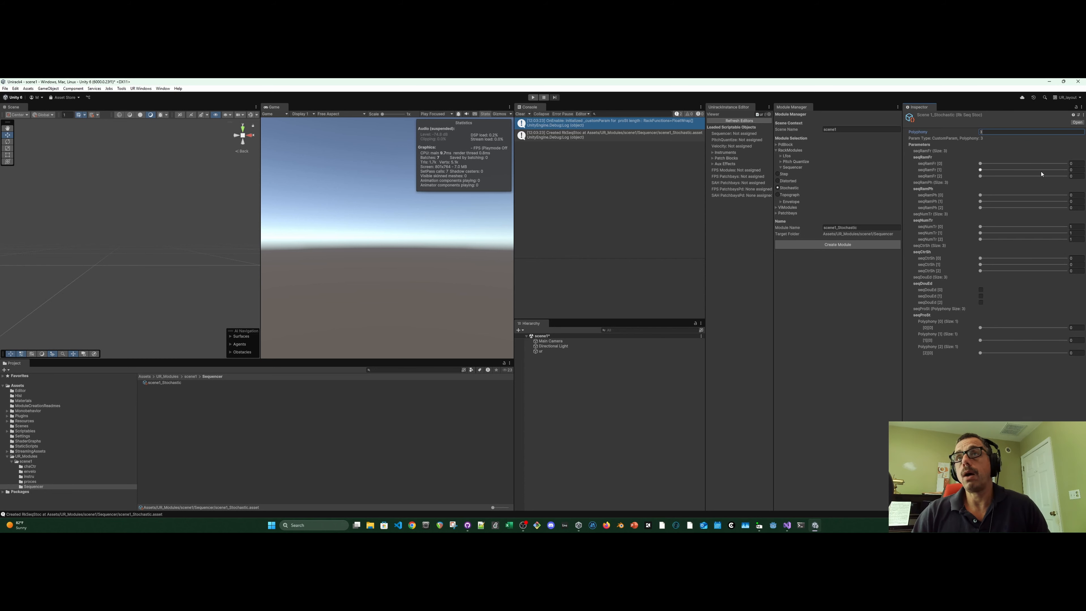
Set the three values of the Stochastic module's first parameter group to 0.5
click(1075, 163)
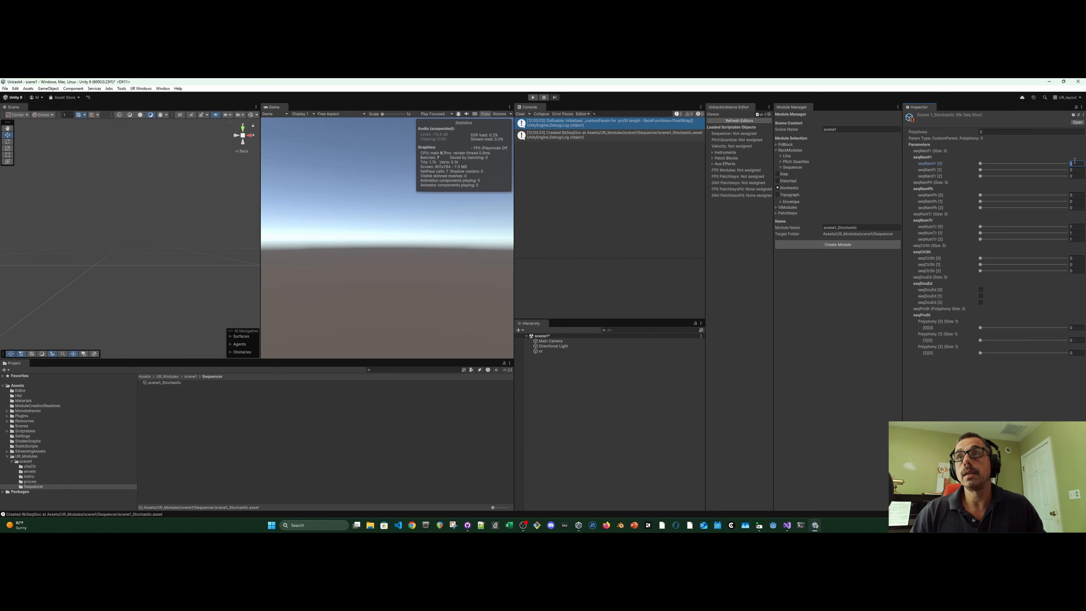
text(0.5)
key(Tab)
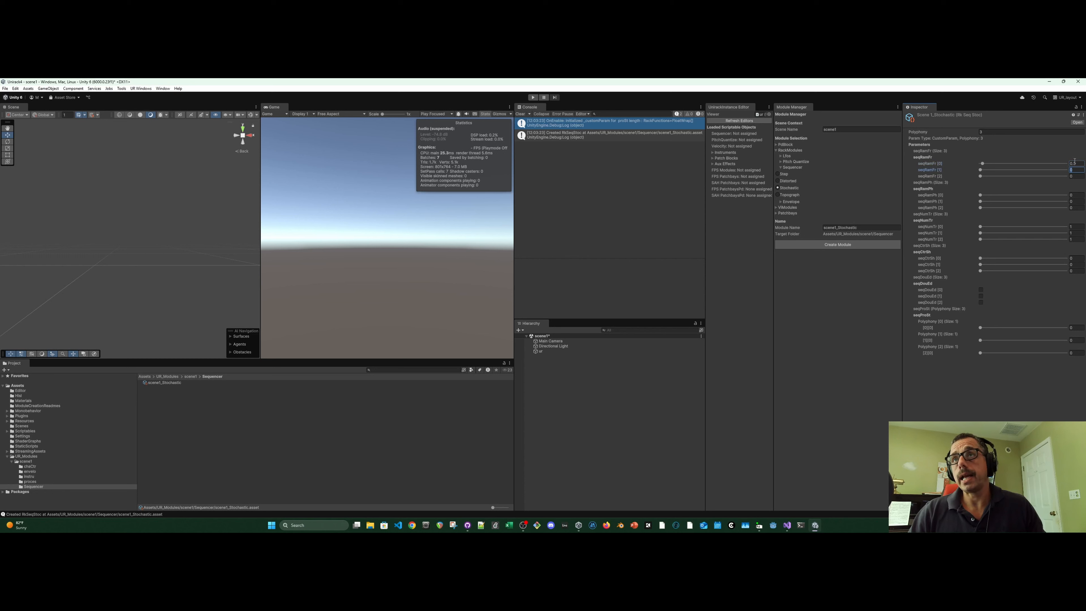
key(Tab)
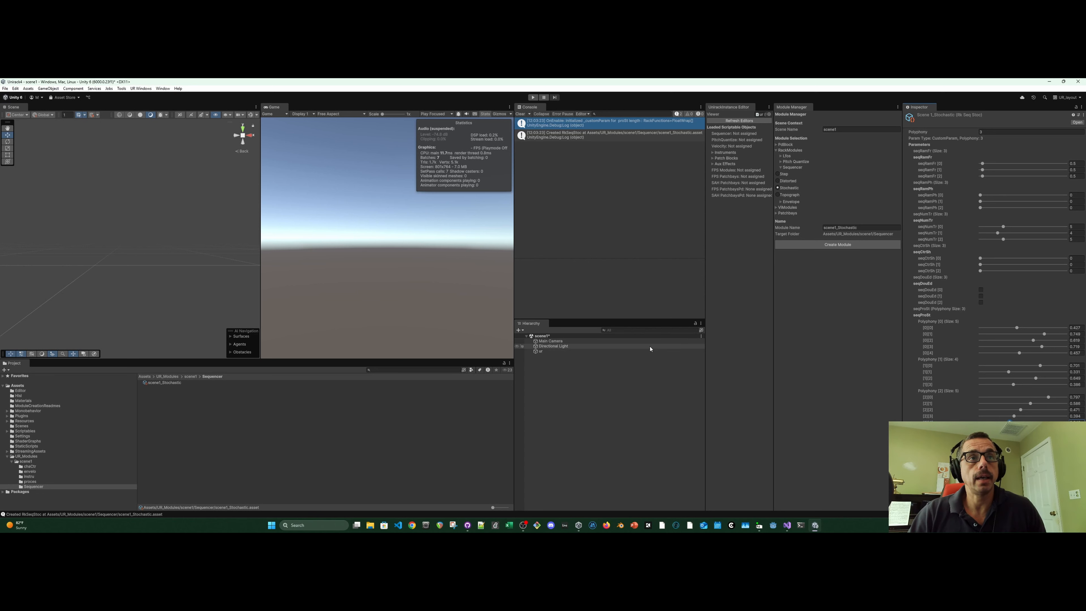
Assign scene1_Stochastic as the ur object's sequencer, and run the scene briefly to build the patch
click(640, 352)
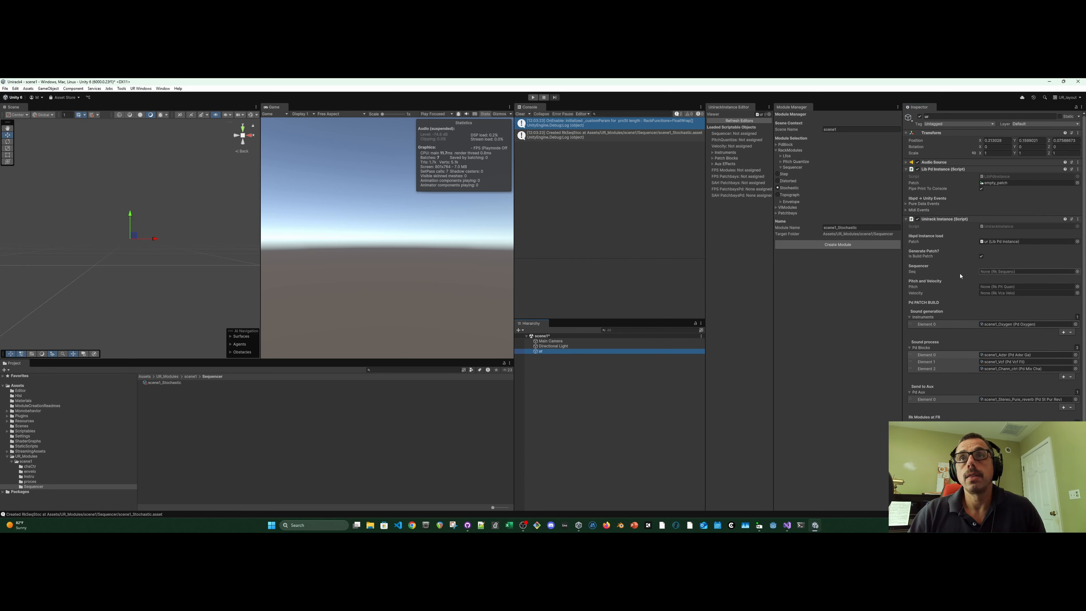
click(1078, 272)
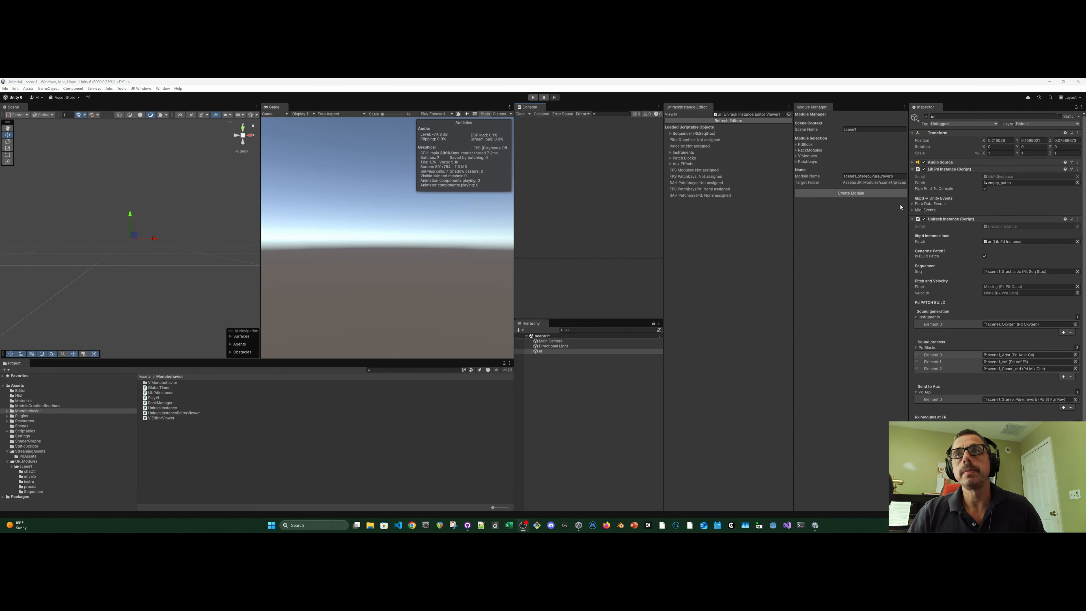
click(533, 97)
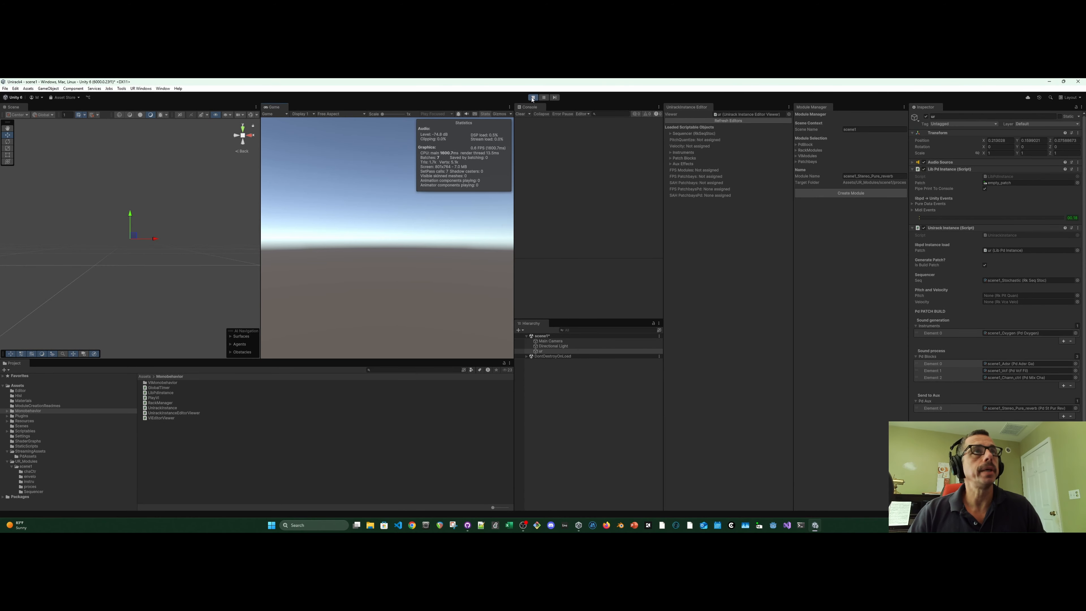
click(533, 97)
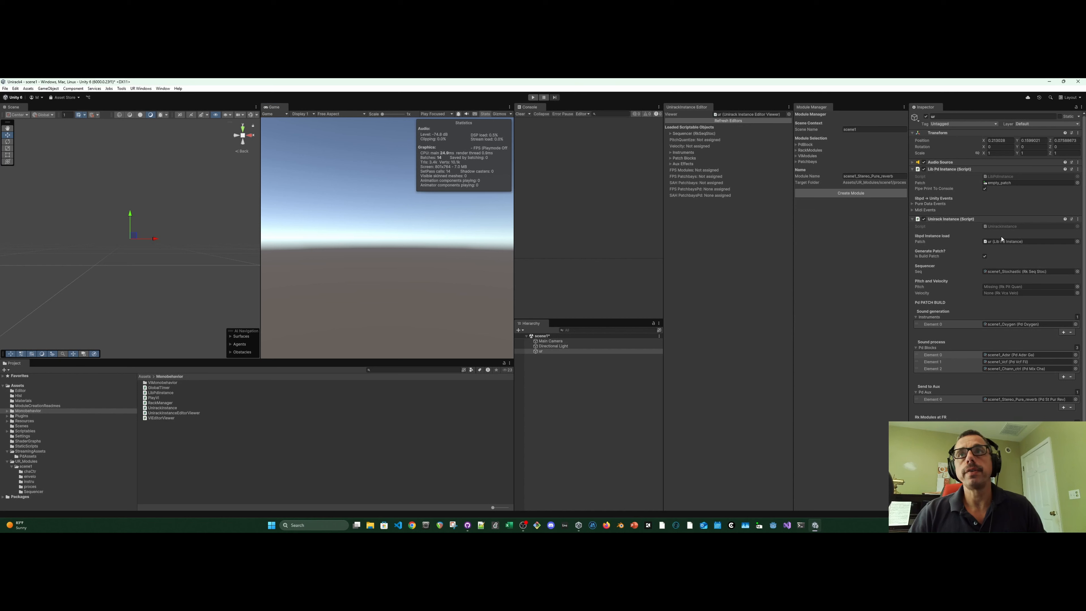
Open empty_patch in Pure Data, examine how its blocks are connected from notein to dac~, and close the patch
double_click(1001, 183)
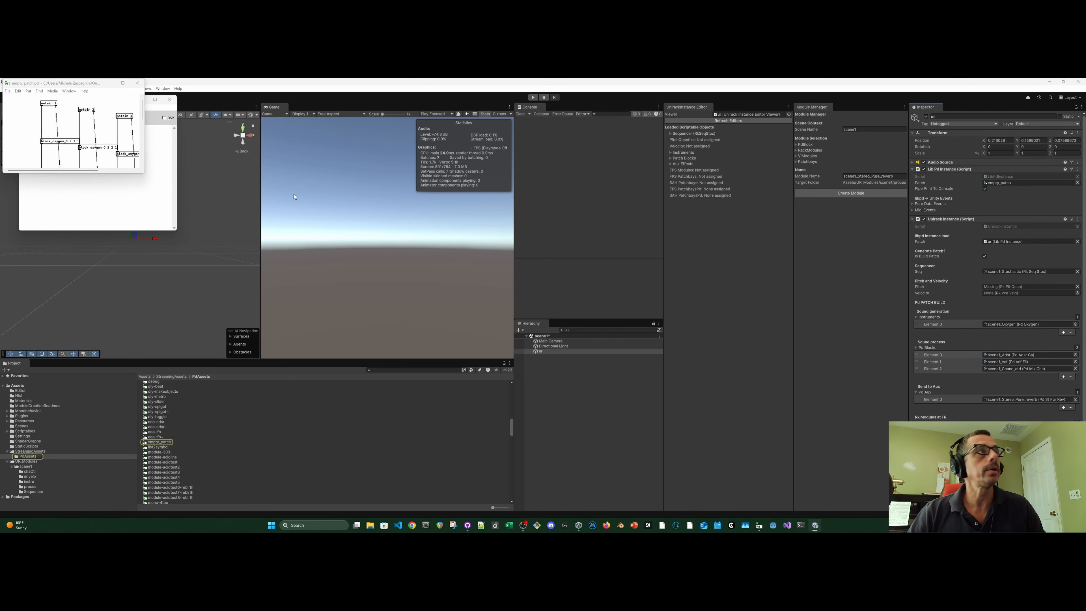
drag(144, 173, 283, 344)
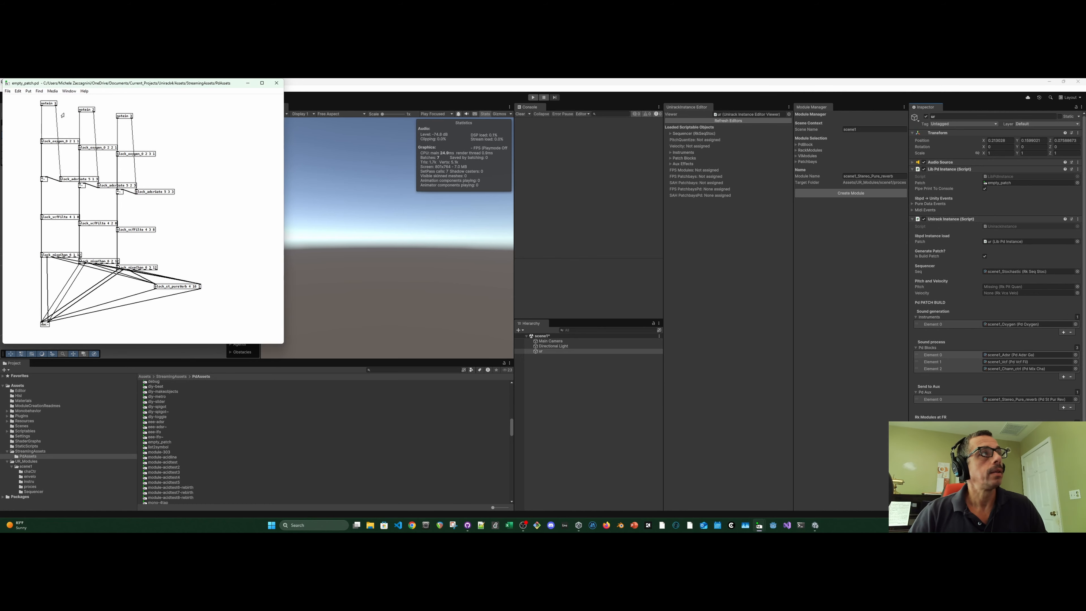
drag(122, 85, 483, 148)
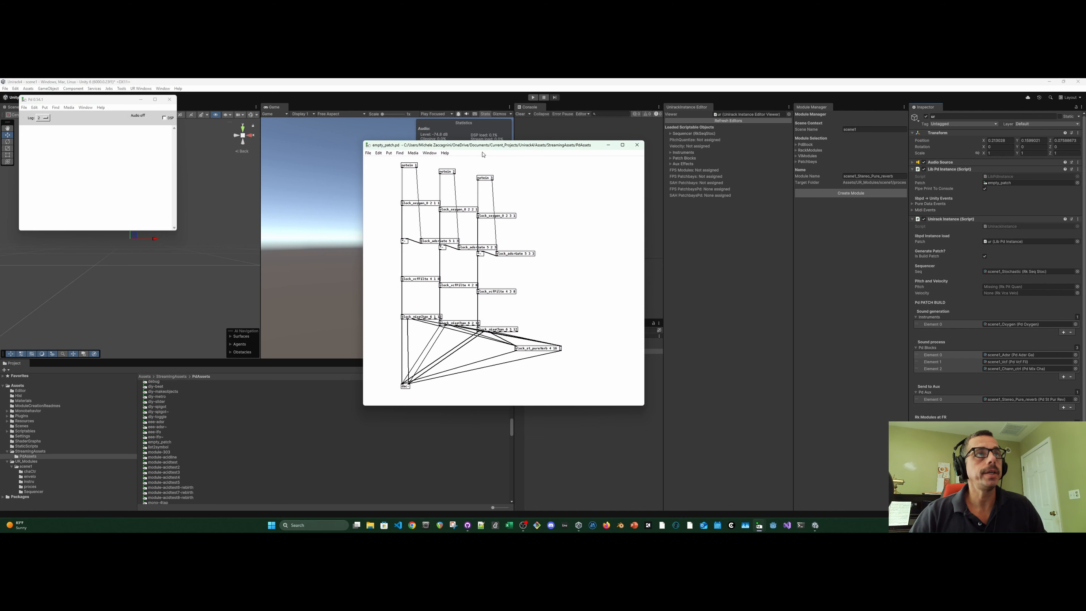
key(ctrl+plus)
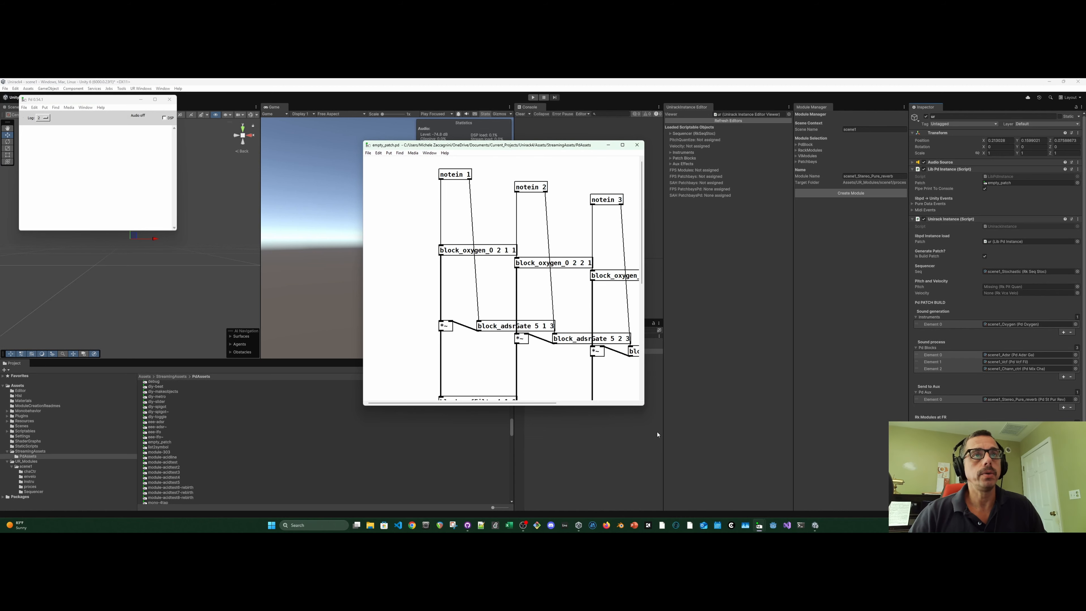
drag(642, 405, 783, 518)
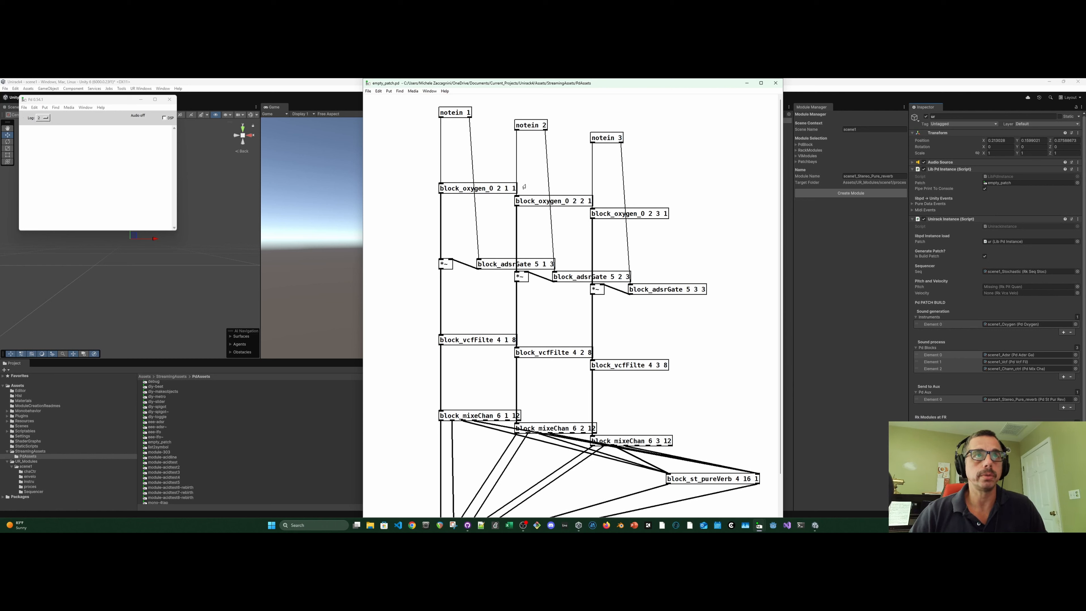
scroll(470, 309, down, 2)
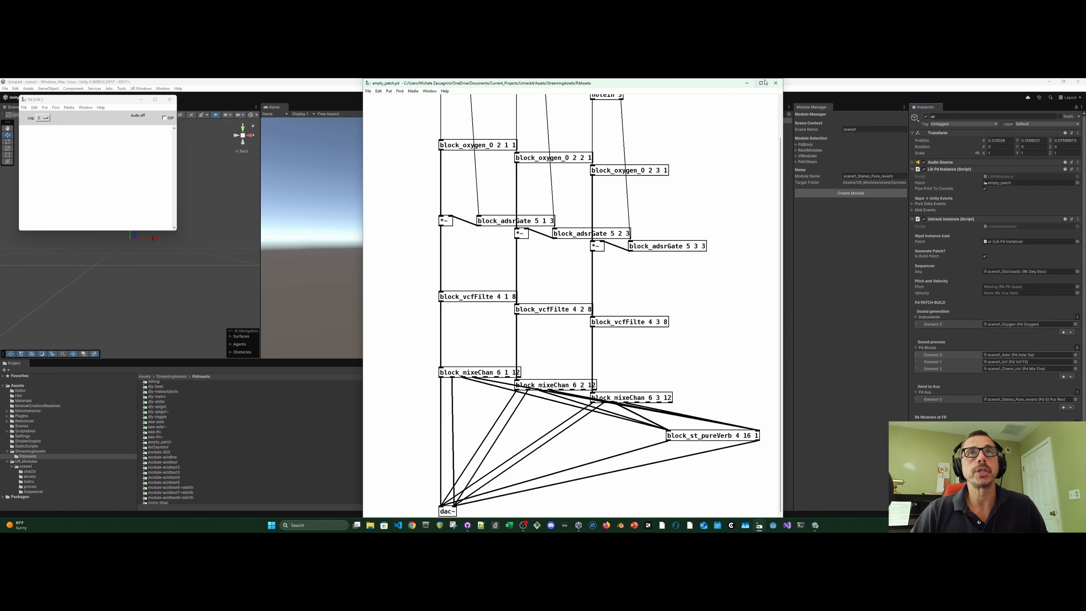
scroll(761, 117, up, 2)
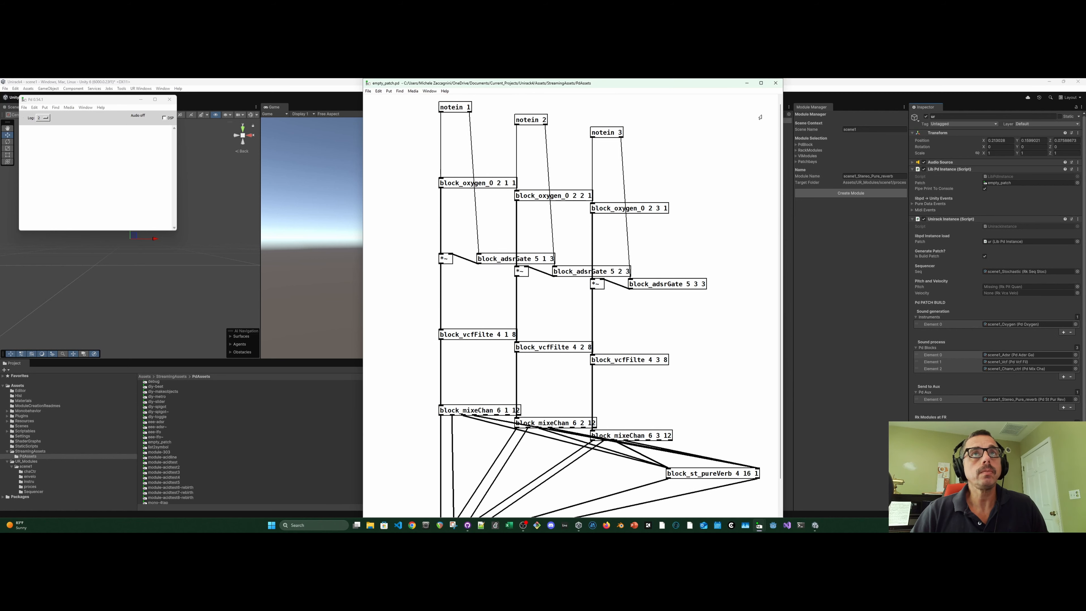
click(776, 83)
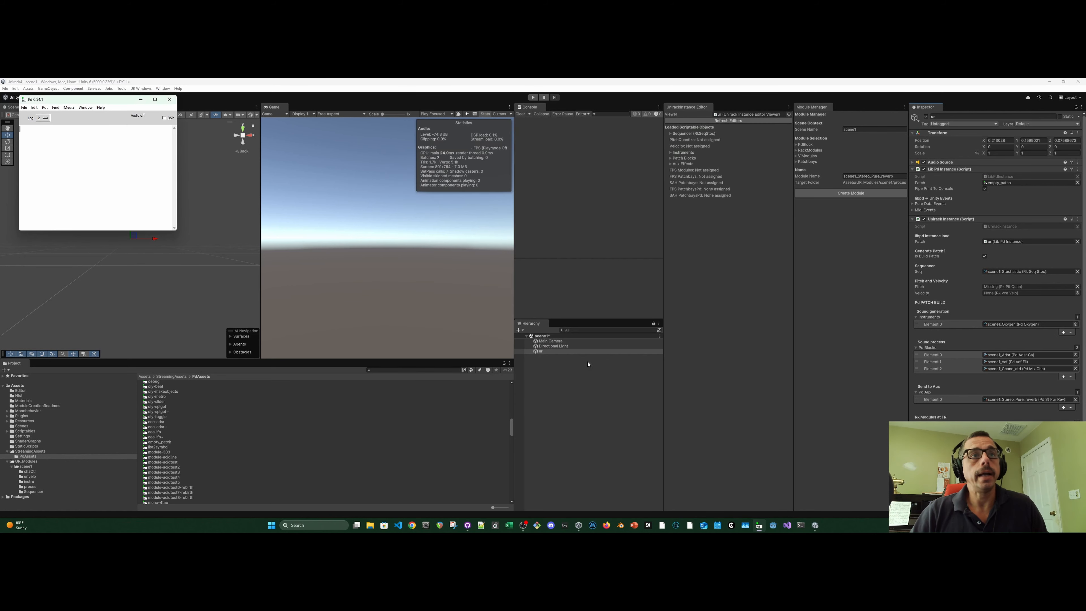
Add a timer object with the Global Timer script to the scene and start play mode
click(560, 360)
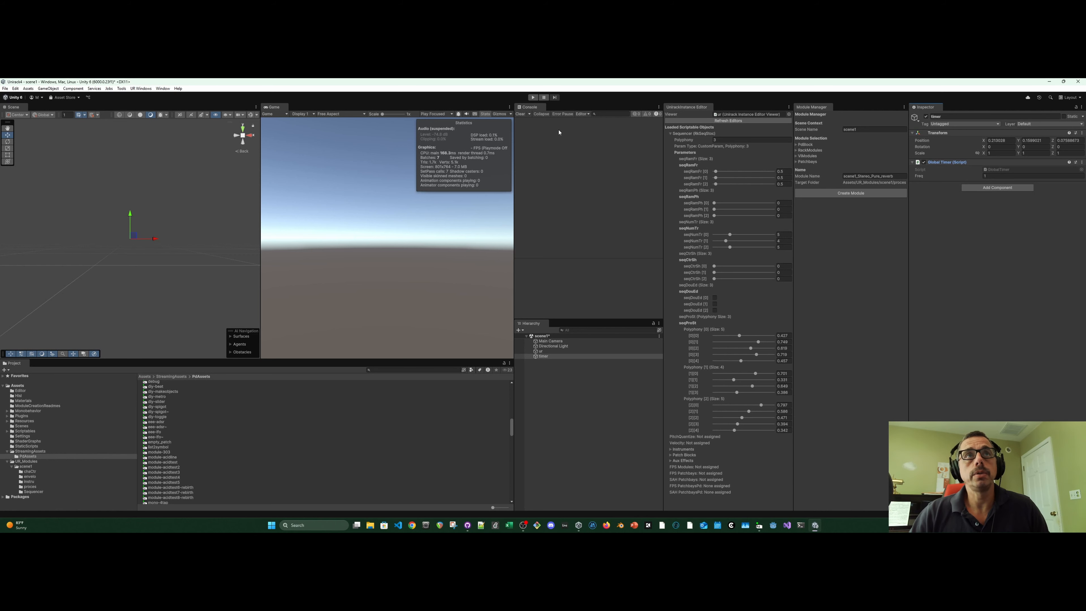
click(533, 98)
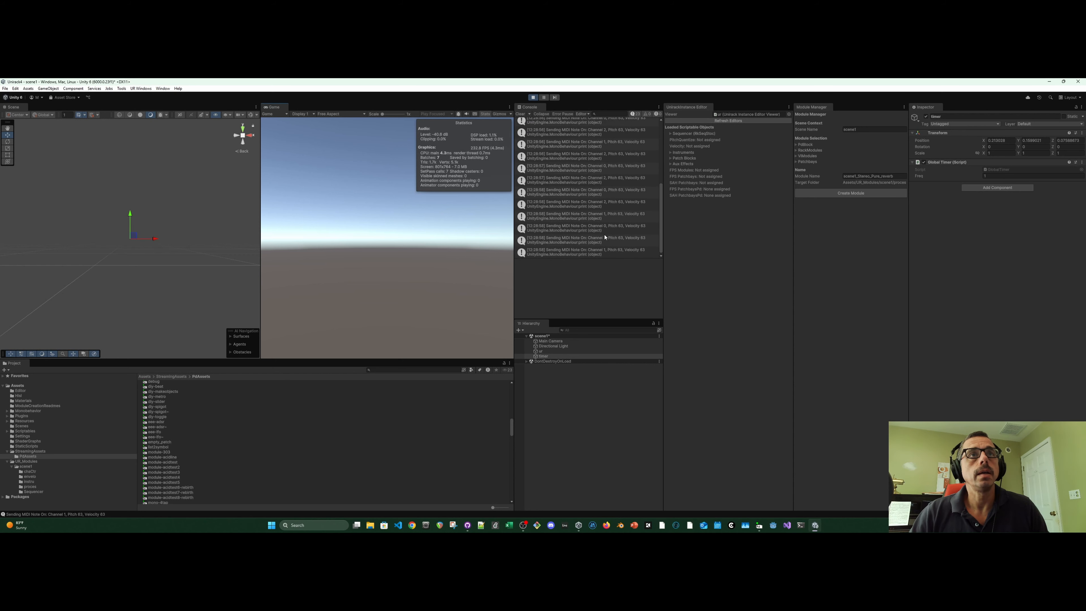
Stop play mode and create a Pitch Quantize module of type Mode named scene1_Mode
click(533, 97)
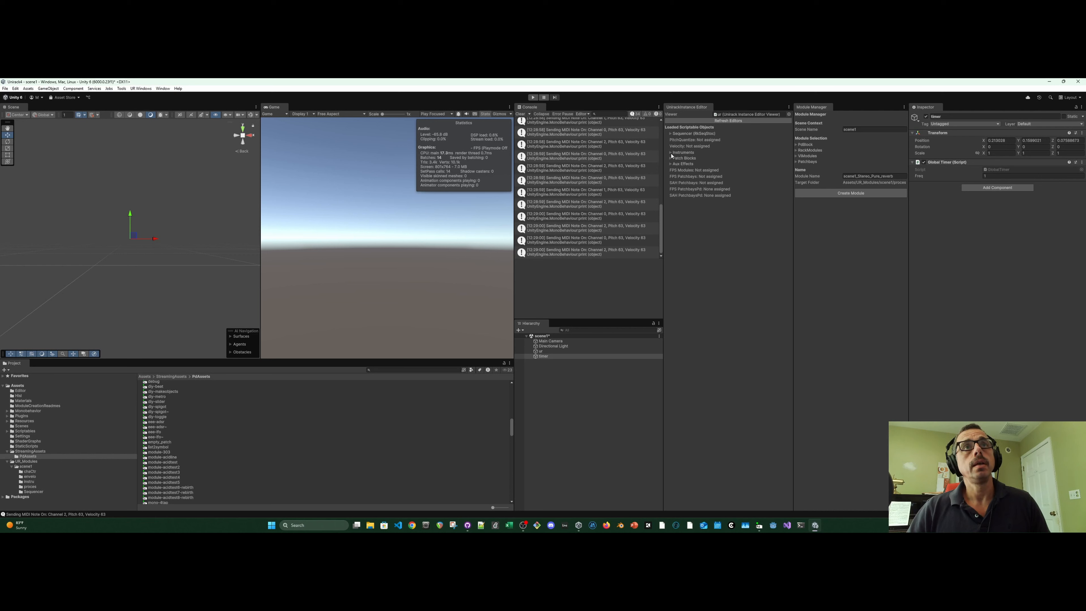
click(802, 152)
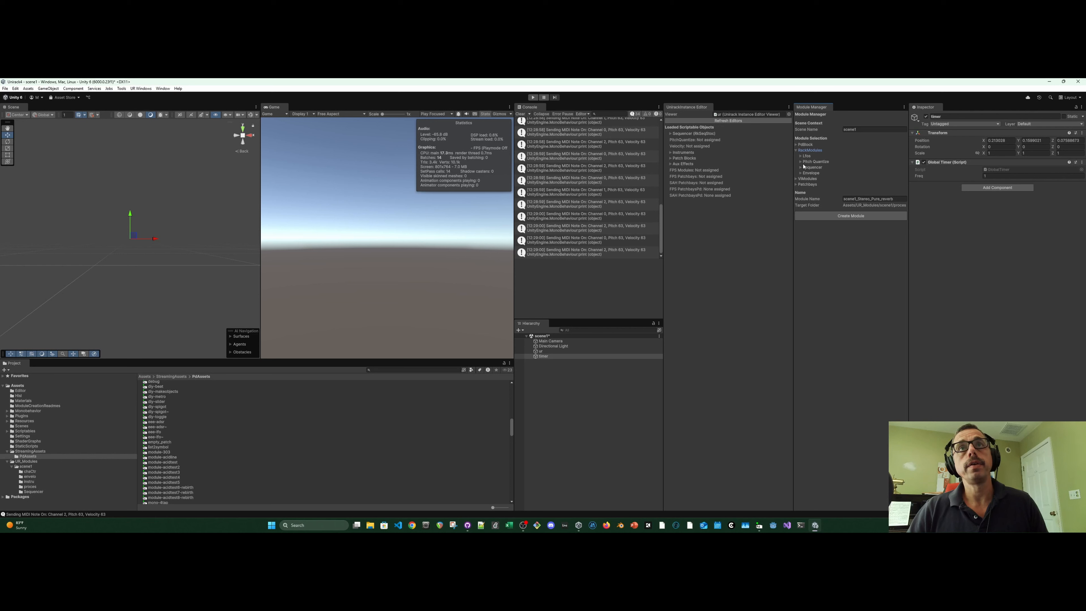
click(802, 162)
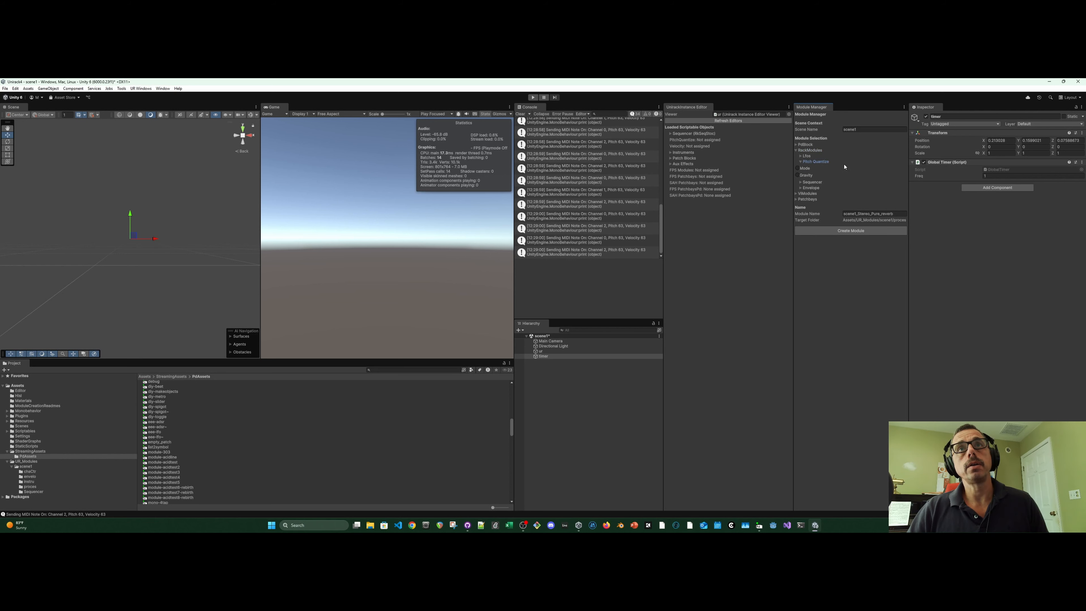
click(806, 169)
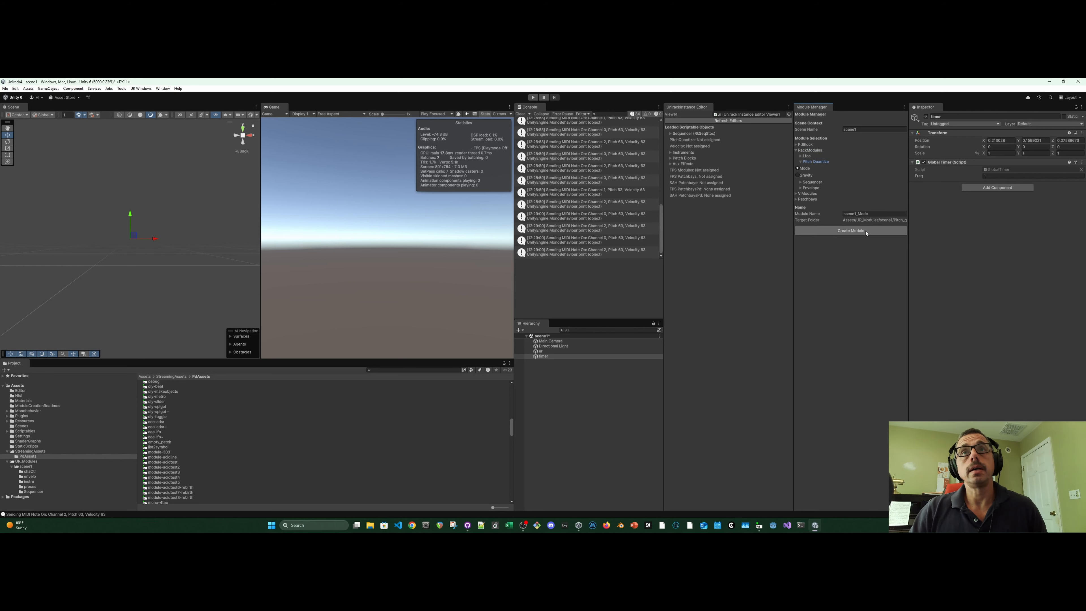
click(864, 231)
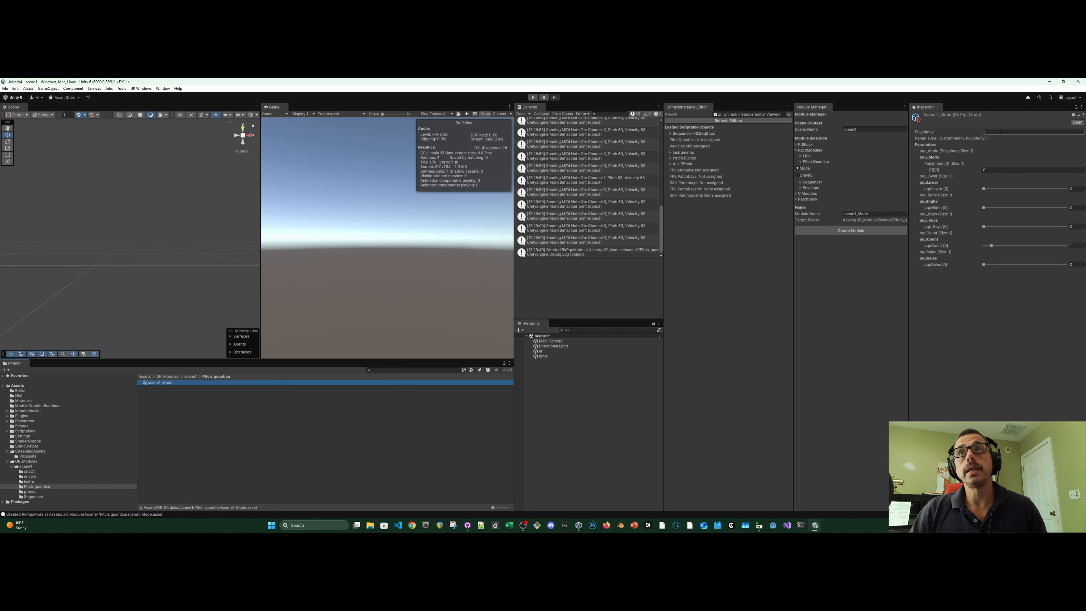
Set scene1_Mode's polyphony to 3, raising its three pquLower values to about 20 and its three upper-limit values to about 80
click(1001, 132)
text(3)
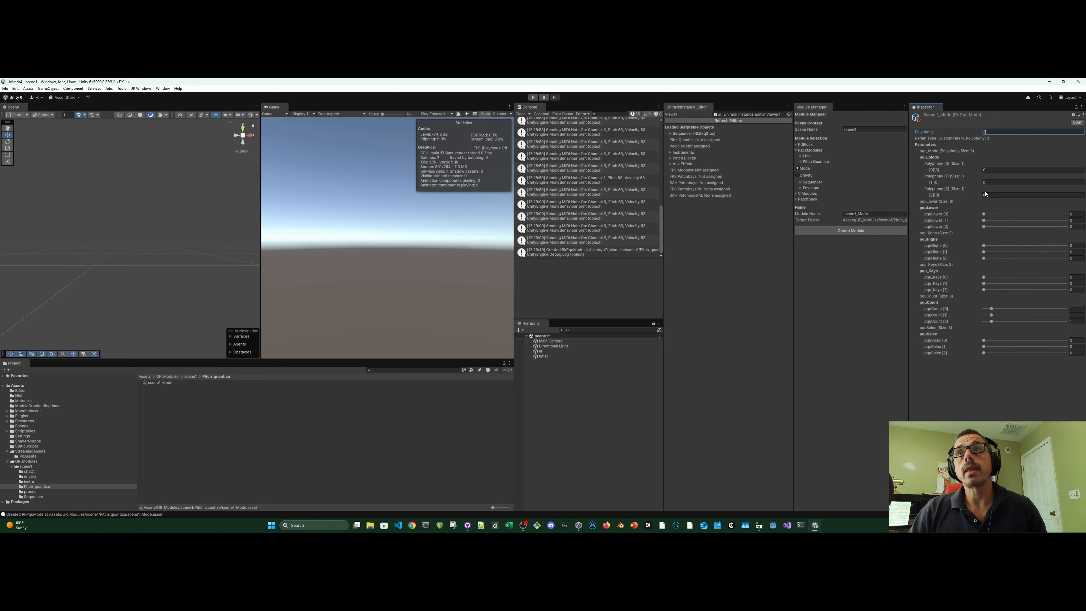
drag(990, 215, 1040, 259)
click(1037, 253)
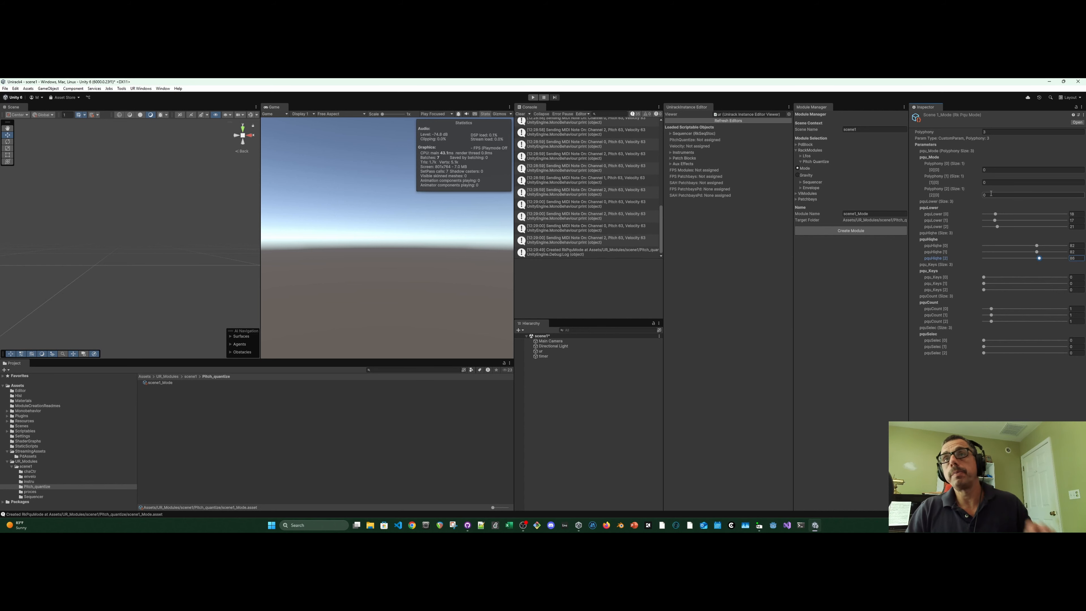
Set the pquCount value of all three scene1_Mode voices to 3
click(1075, 278)
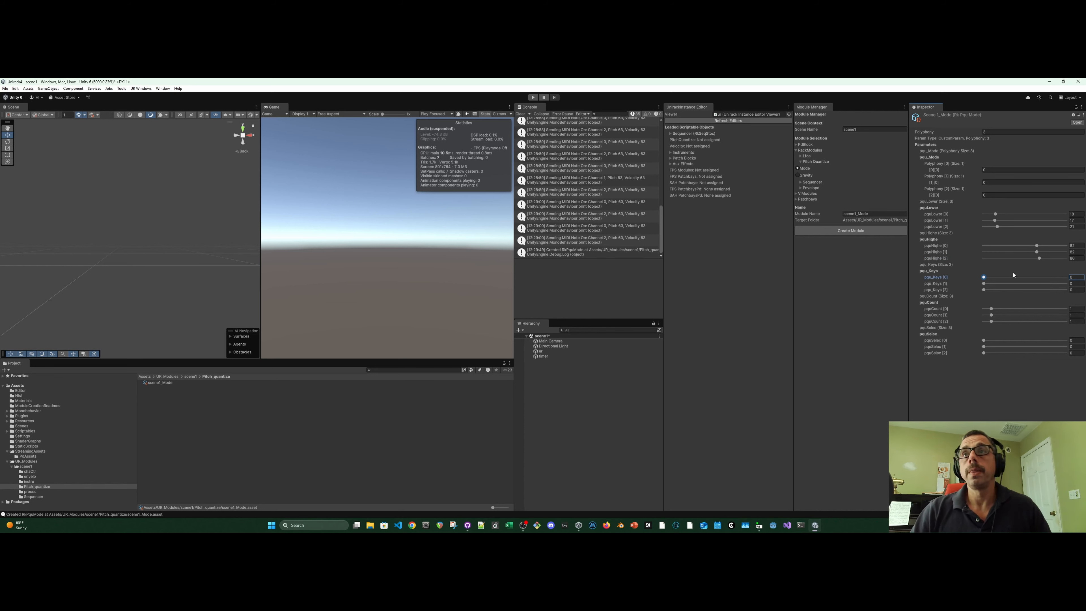
click(1002, 309)
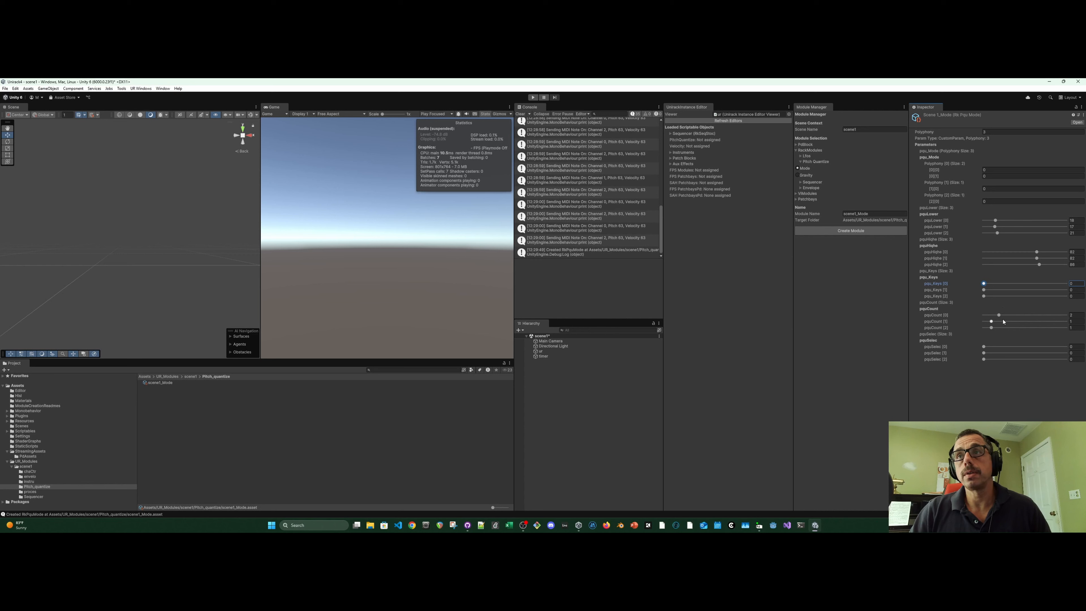
click(1006, 316)
click(1006, 328)
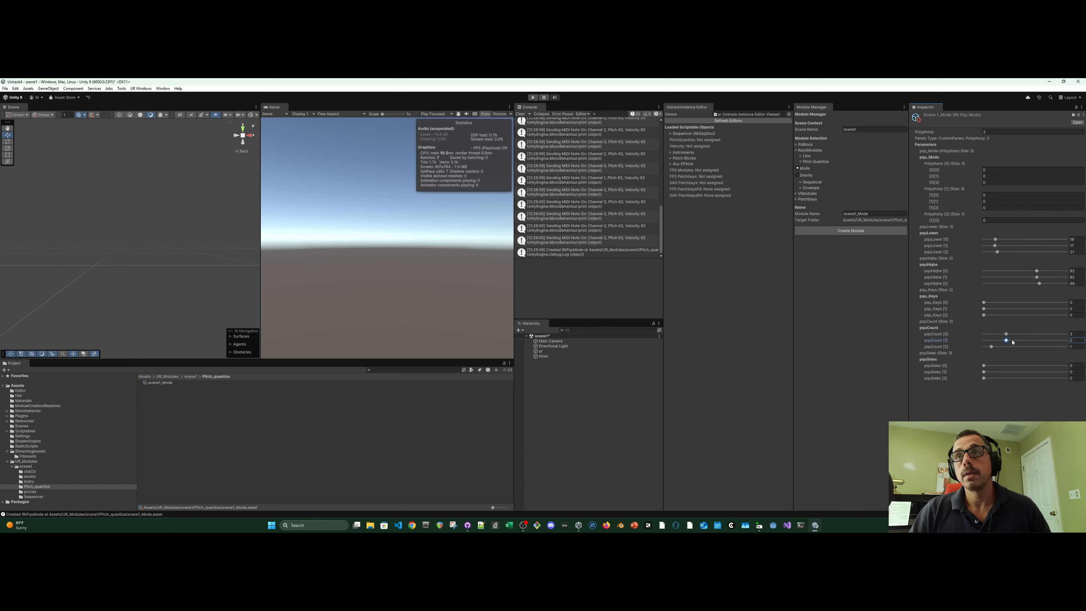
click(1007, 346)
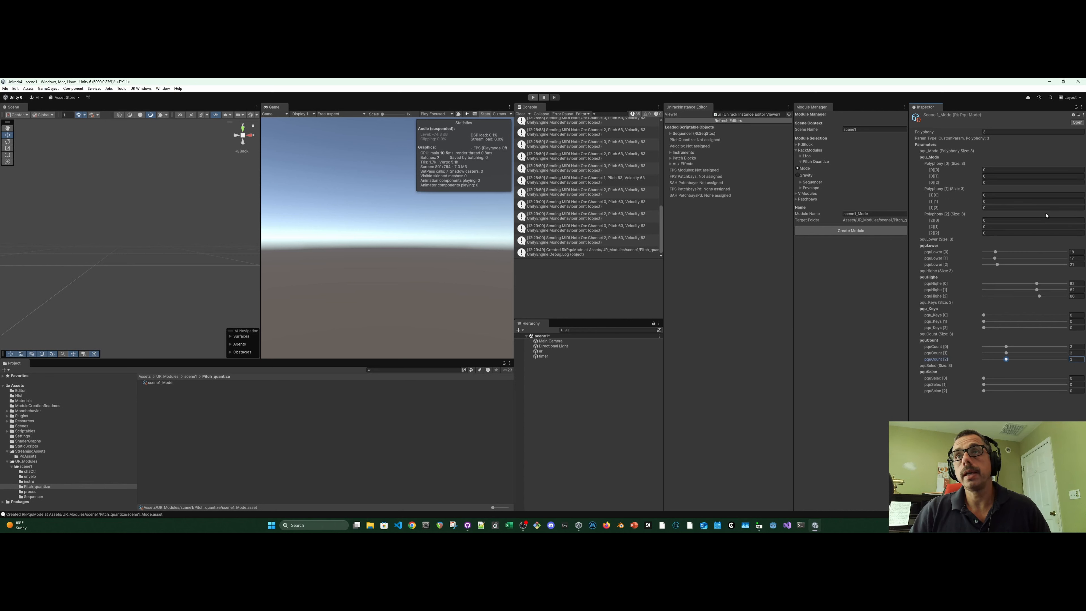
Fill in the pqu_Mode lists of the three voices, entering 2 and 3 as the first voice's second and third values
click(989, 176)
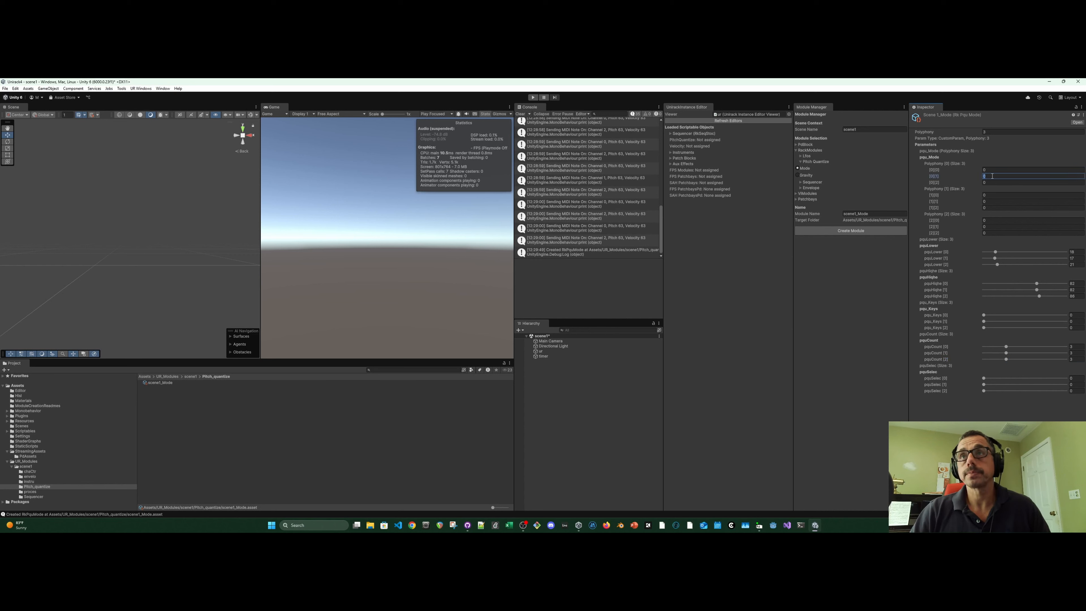
text(2)
key(Tab)
text(3)
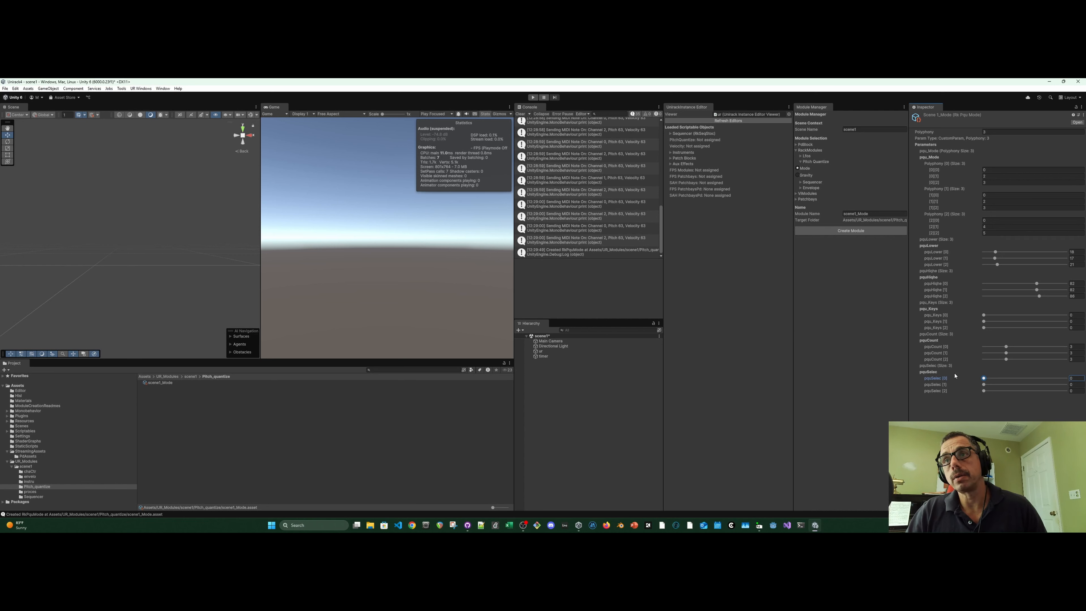
Set the three pquSelec values to about 0.28, 0.36 and 0.52
click(1007, 378)
click(1014, 384)
click(1027, 391)
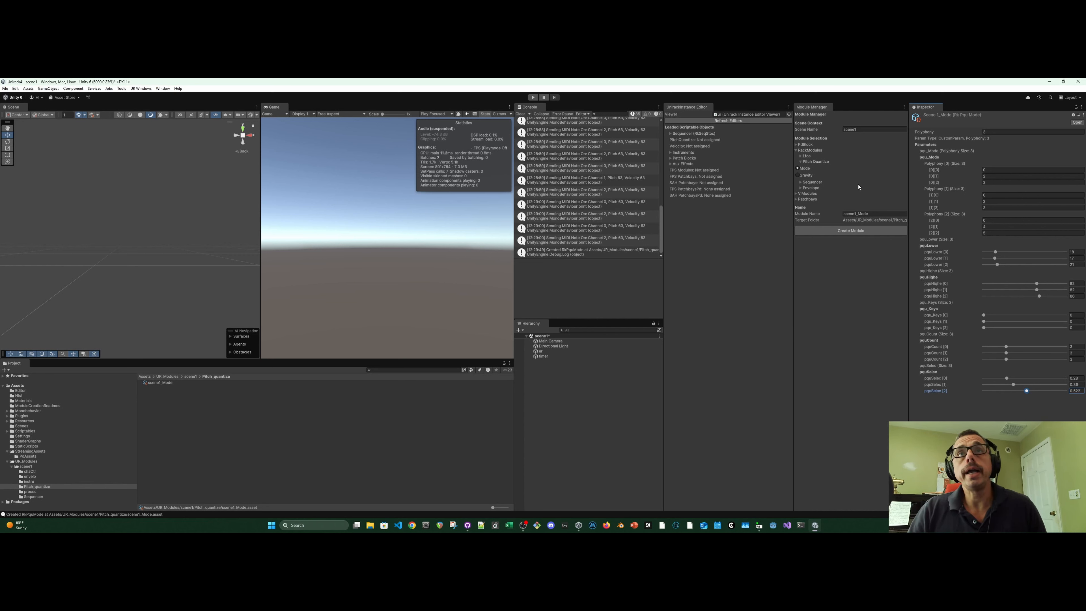
Create a PatchKey connection module named scene1_PatchPitch
click(807, 162)
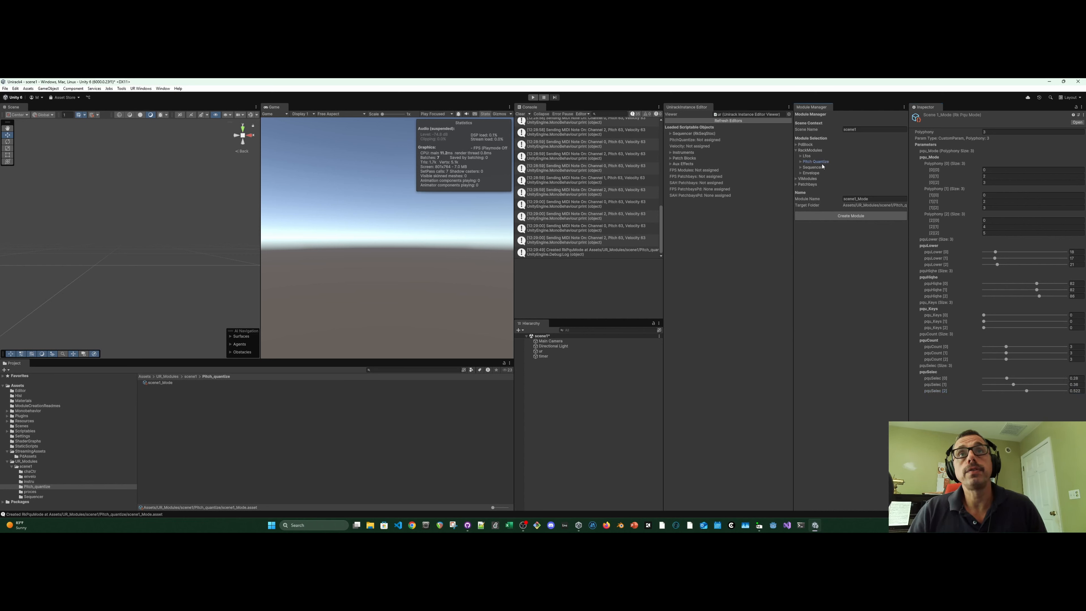
click(796, 185)
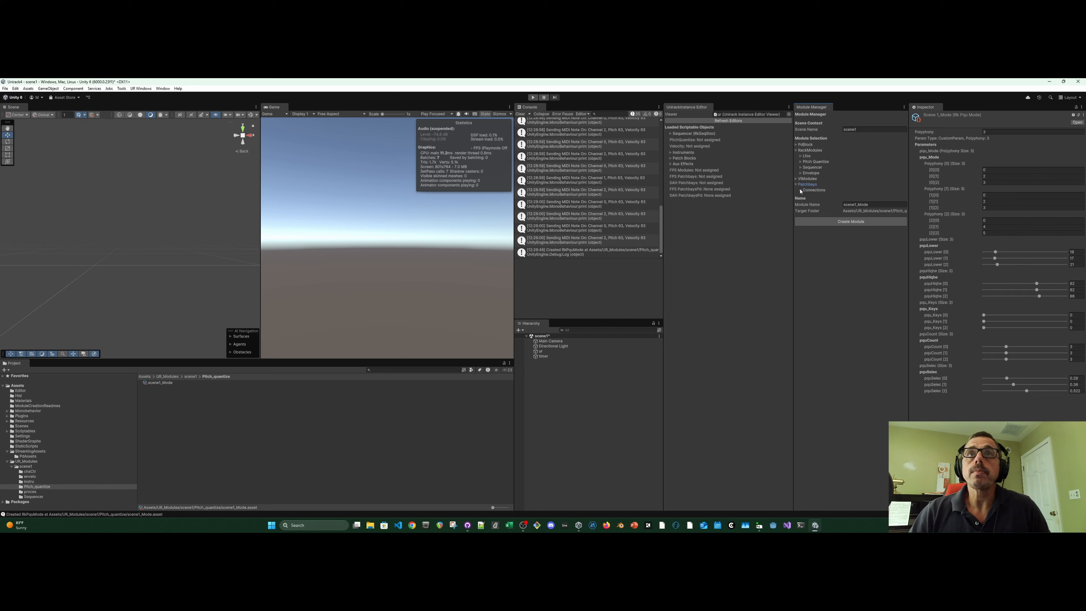
click(800, 191)
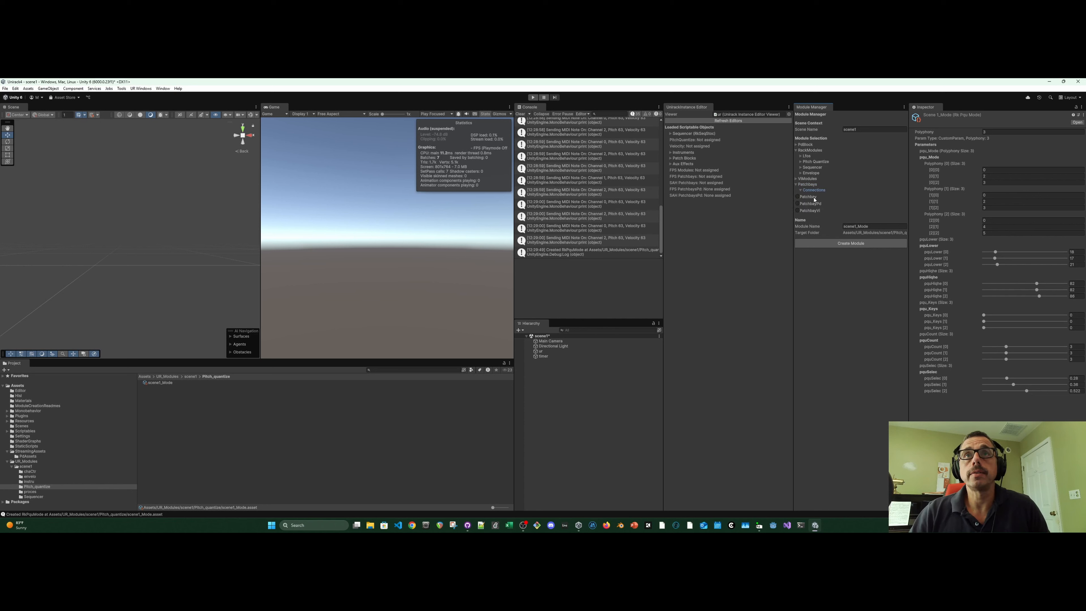
click(800, 197)
click(875, 227)
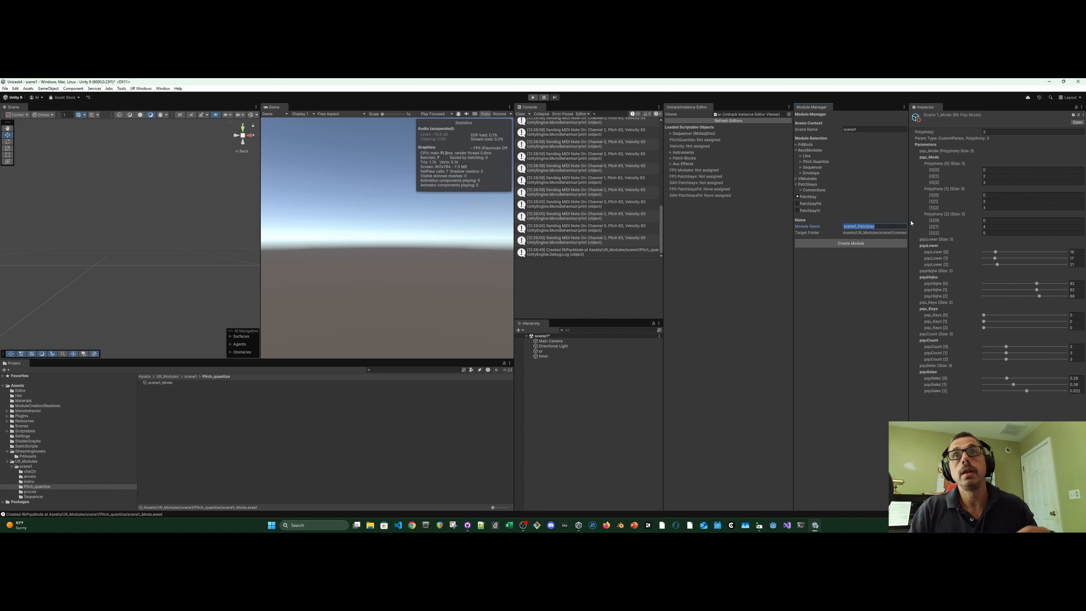
key(Right)
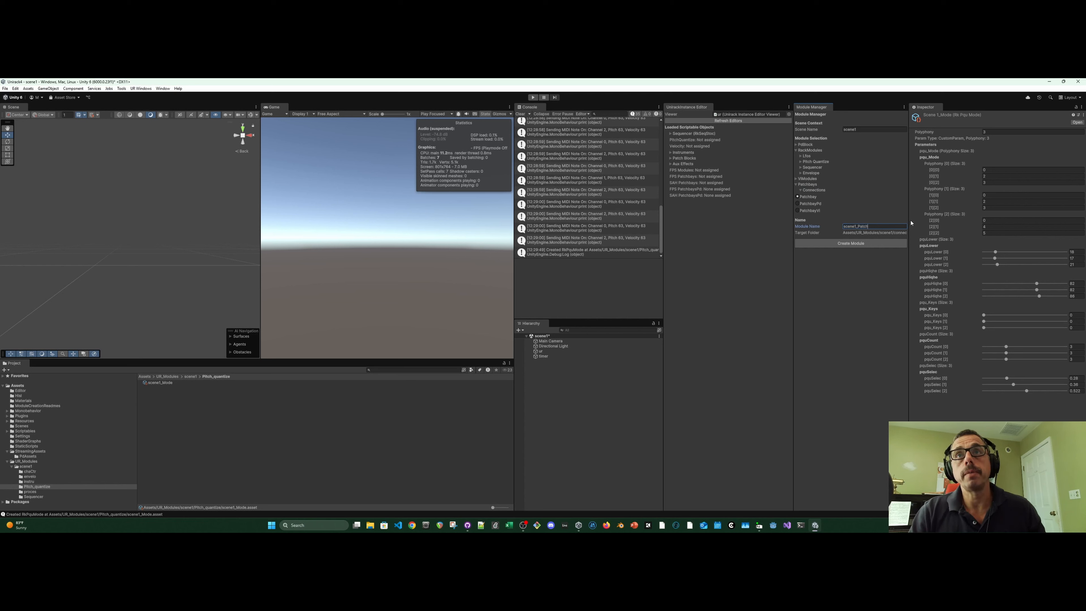
text(P)
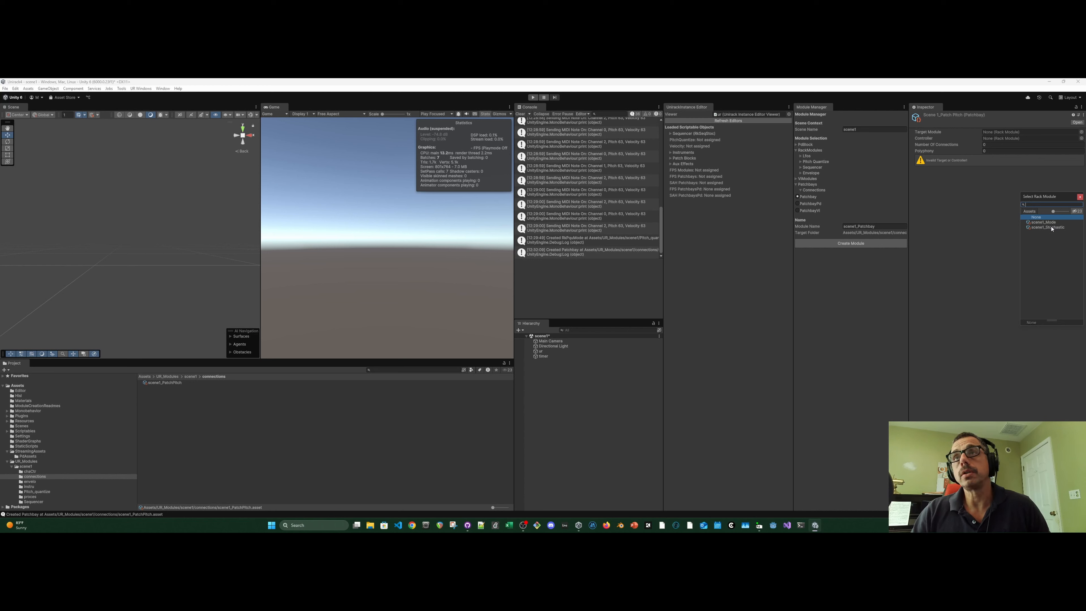
Give scene1_PatchPitch the controller scene1_Stochastic and the target module scene1_Mode, and sync the polyphony
click(1049, 227)
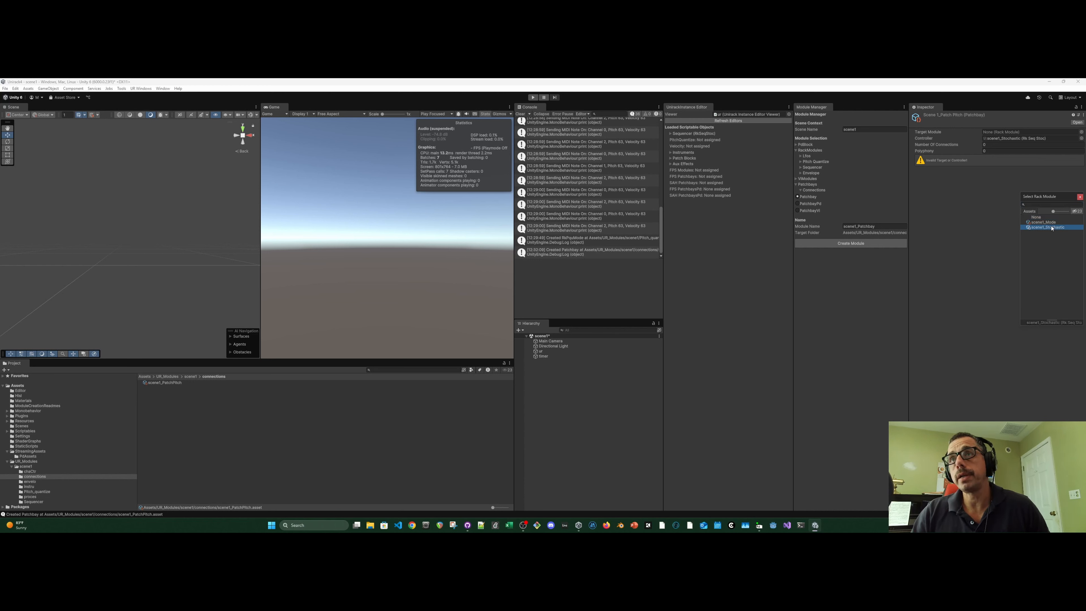
click(1083, 132)
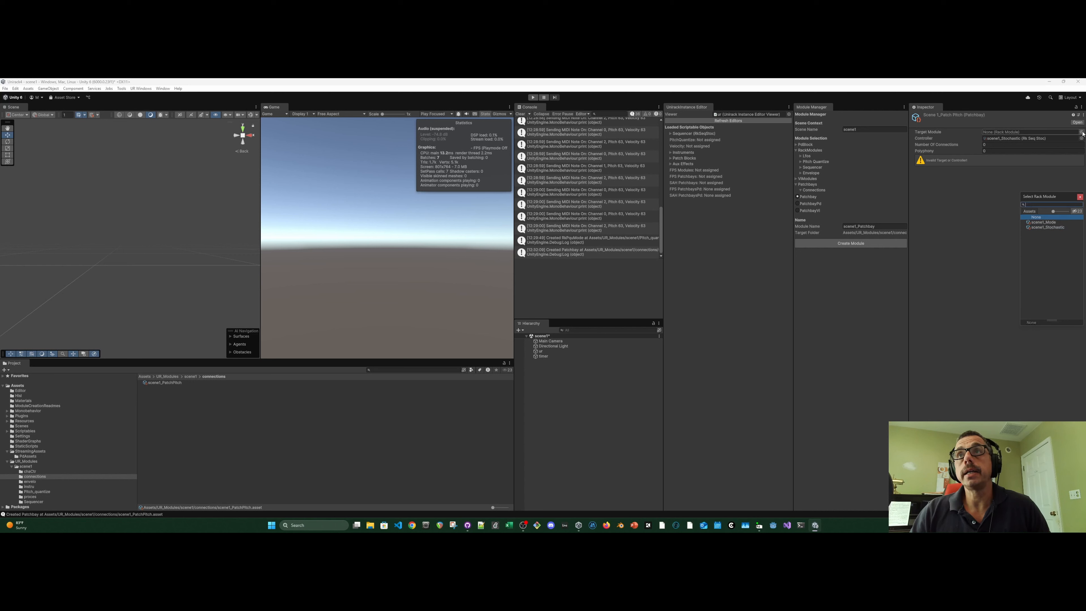
click(1053, 223)
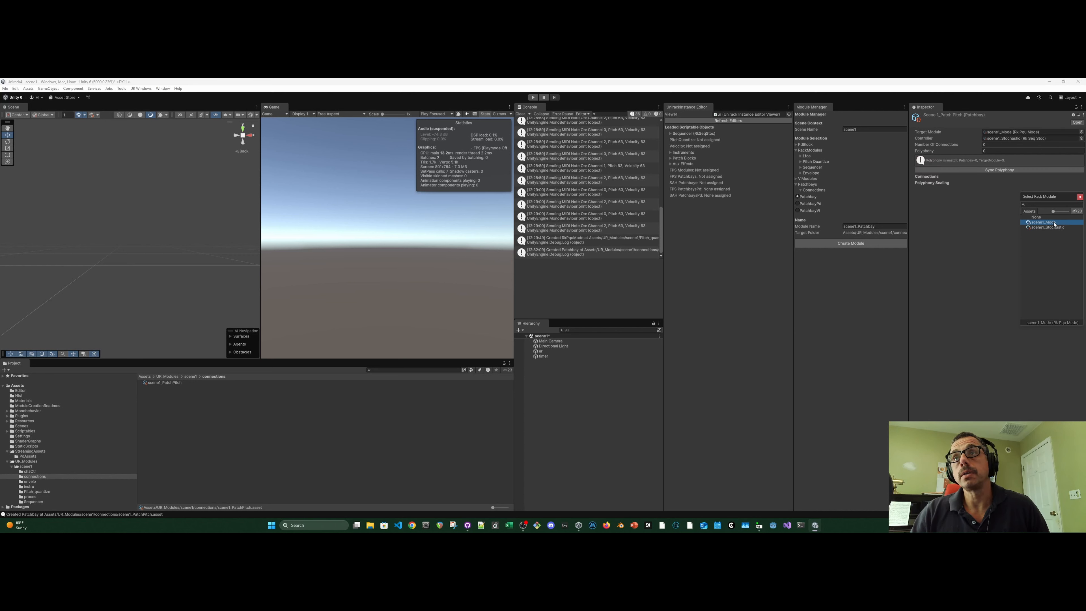
click(1001, 172)
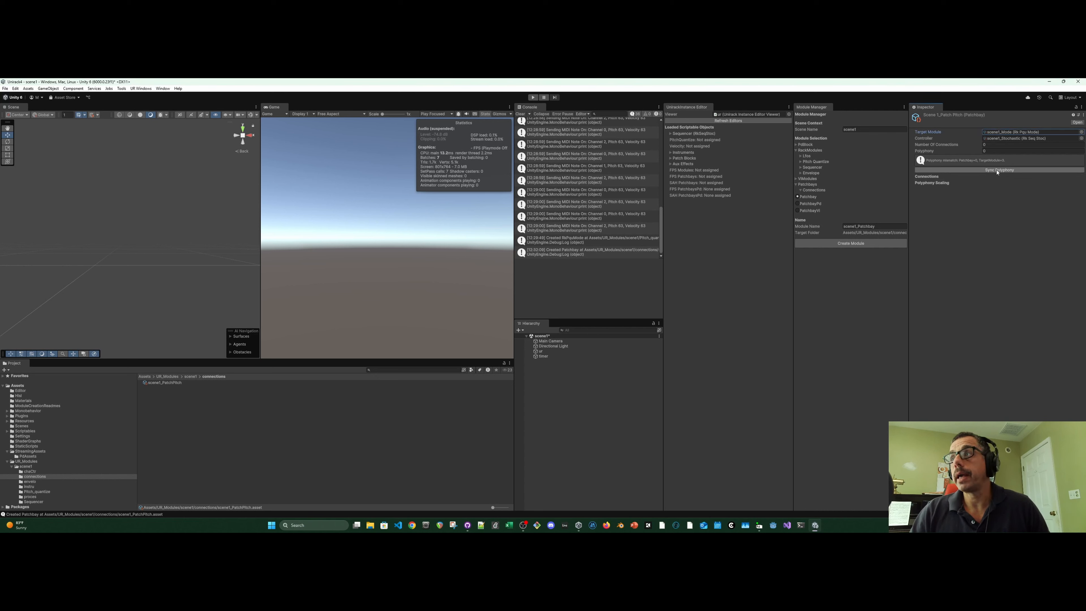
click(999, 171)
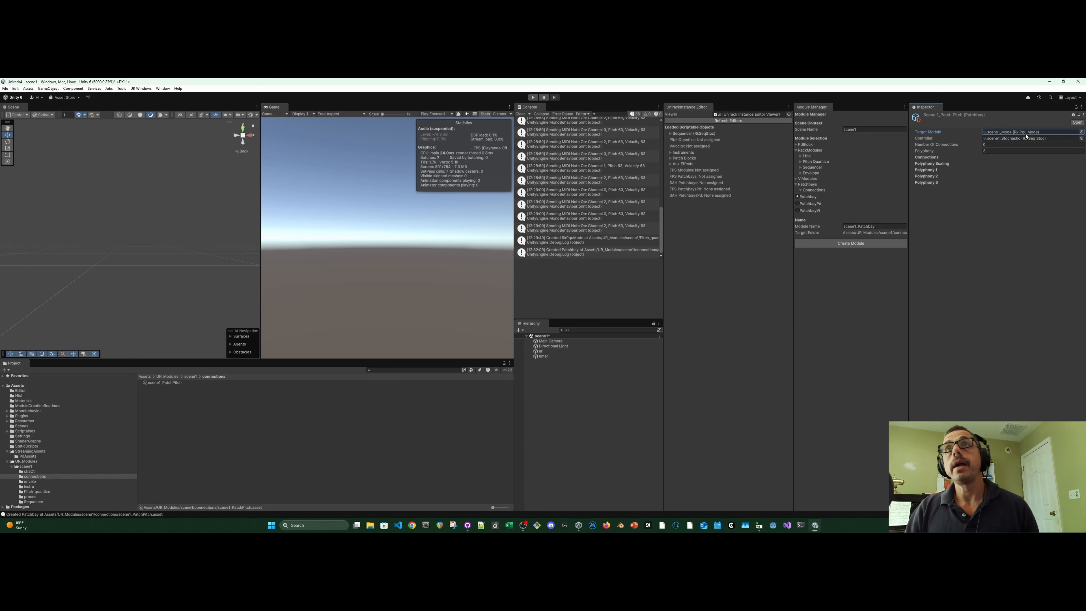
Add one connection targeting the pquSelec parameter, with each voice's lower and upper scaling at about 0.2 and 0.73
click(999, 145)
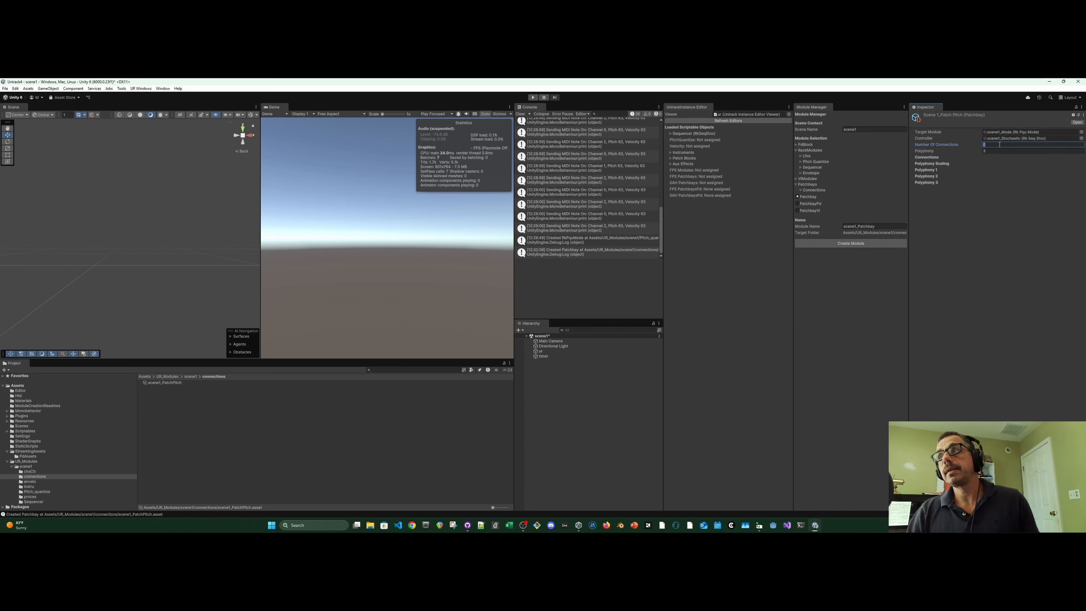
text(1)
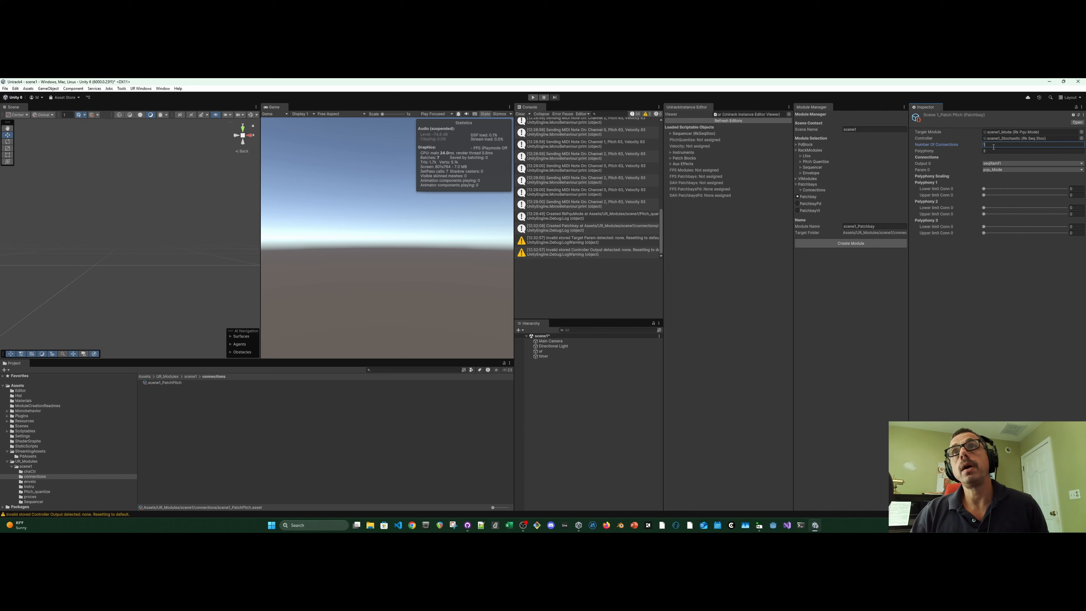
click(996, 170)
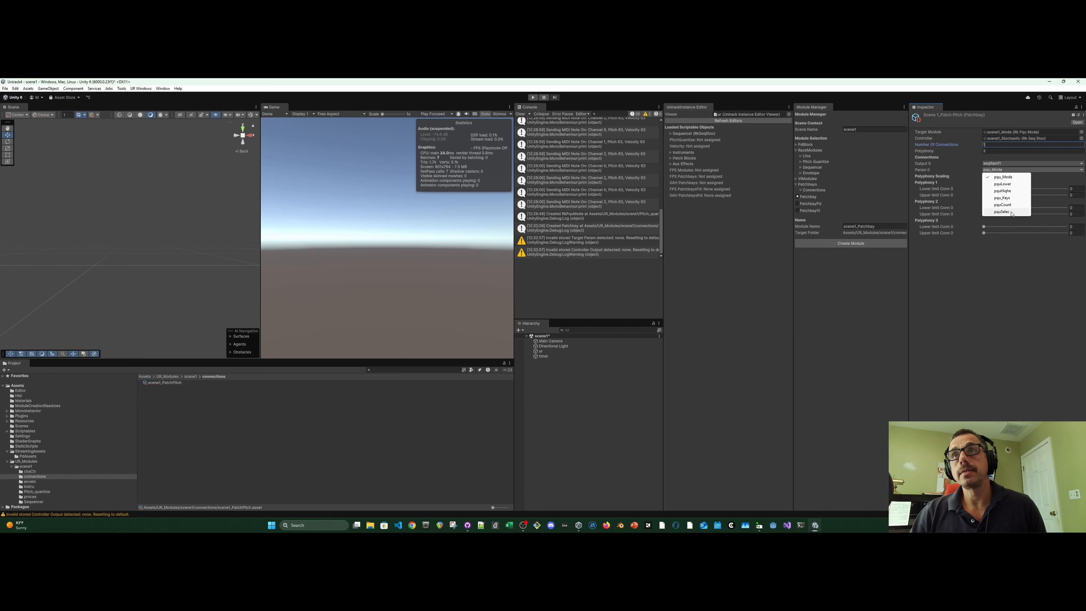
click(1003, 212)
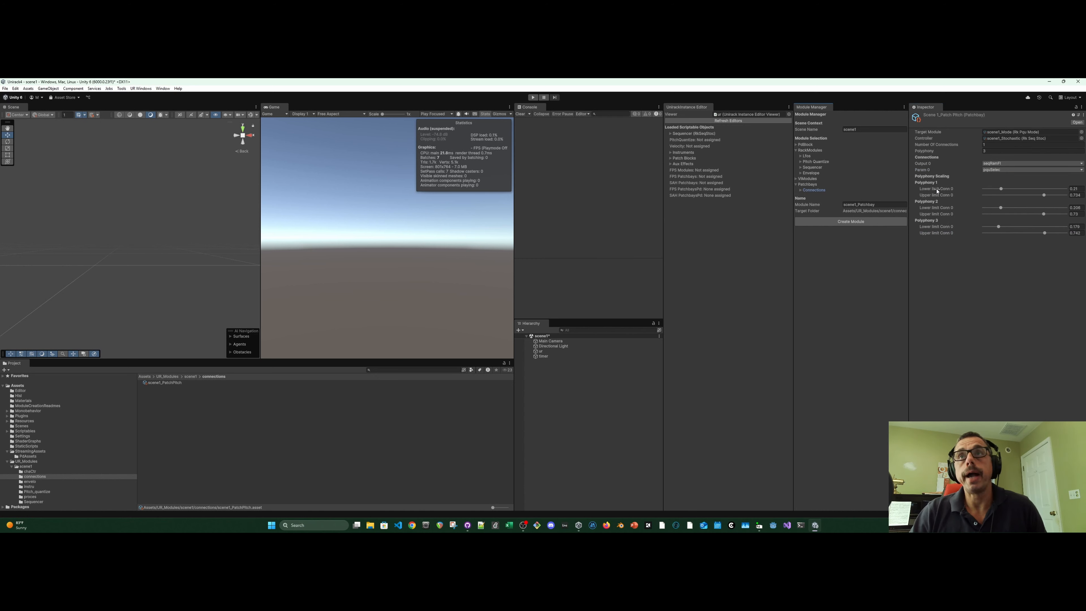
Assign scene1_PatchPitch to the SAH patch keys of the ur object's Unirack instance
click(541, 351)
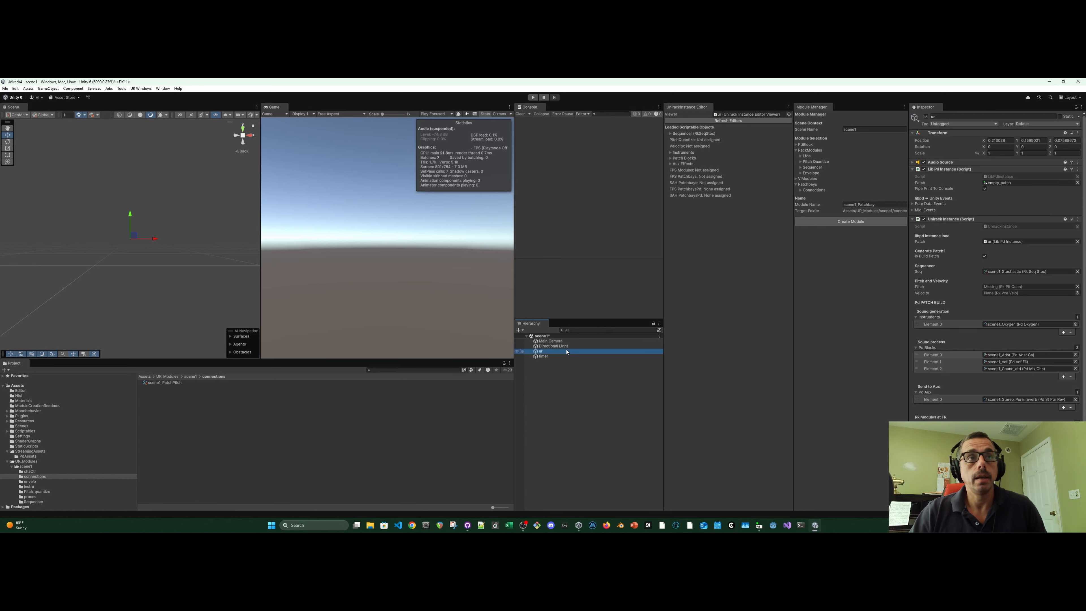
scroll(966, 328, down, 3)
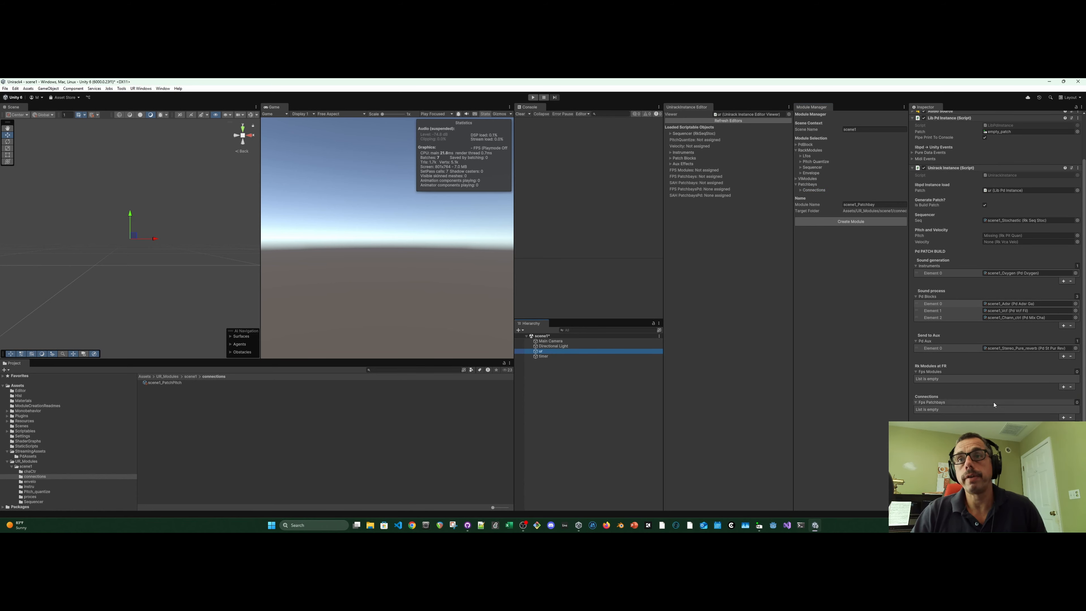
scroll(949, 380, down, 1)
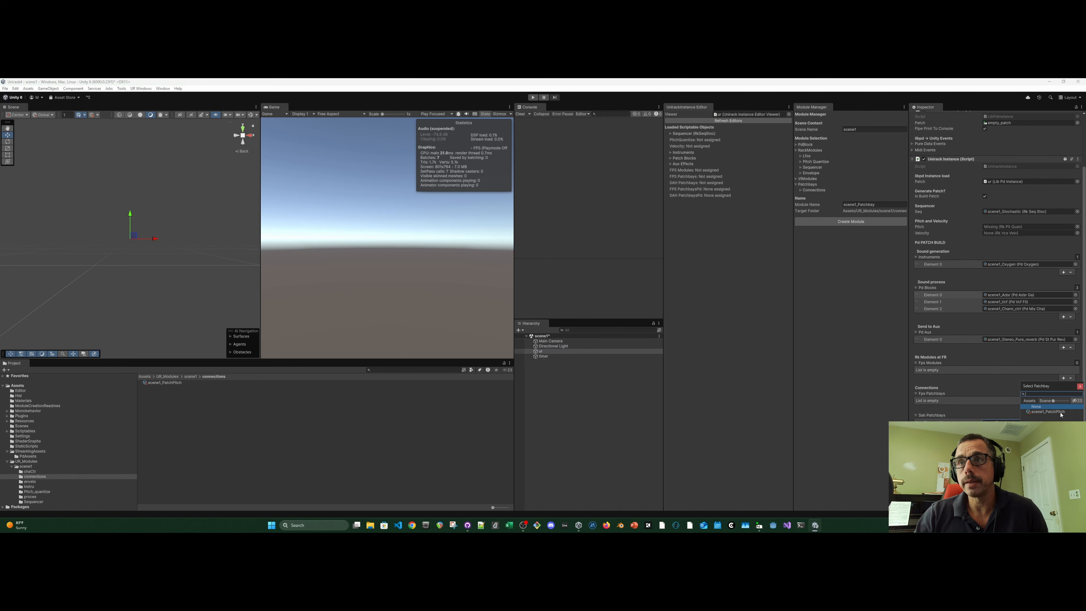
click(1060, 412)
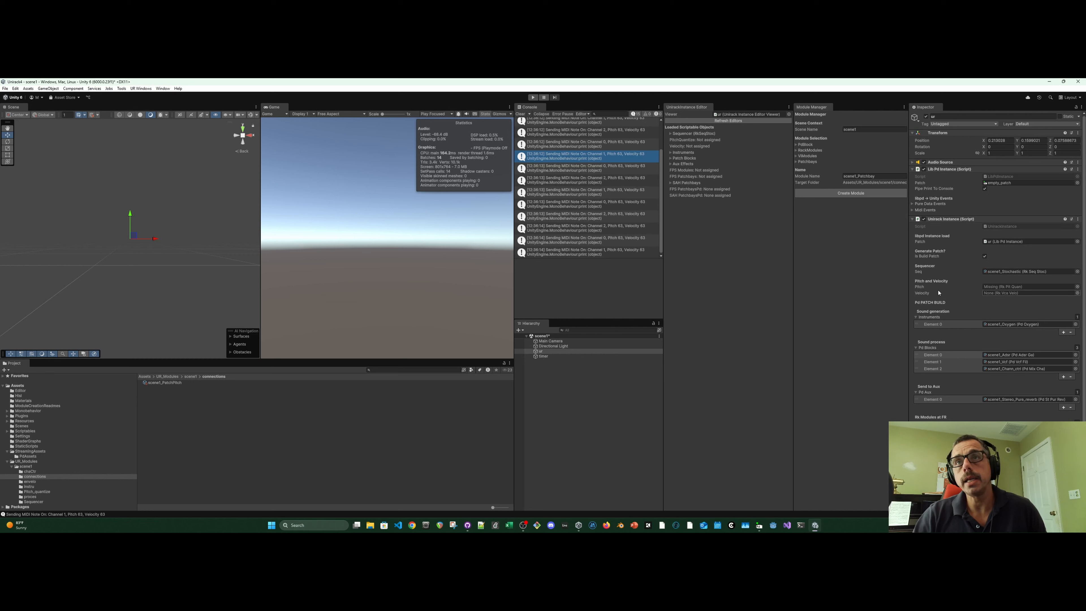
Assign scene1_Mode as the pitch quantizer of the ur object's Unirack instance
click(1077, 286)
click(1050, 308)
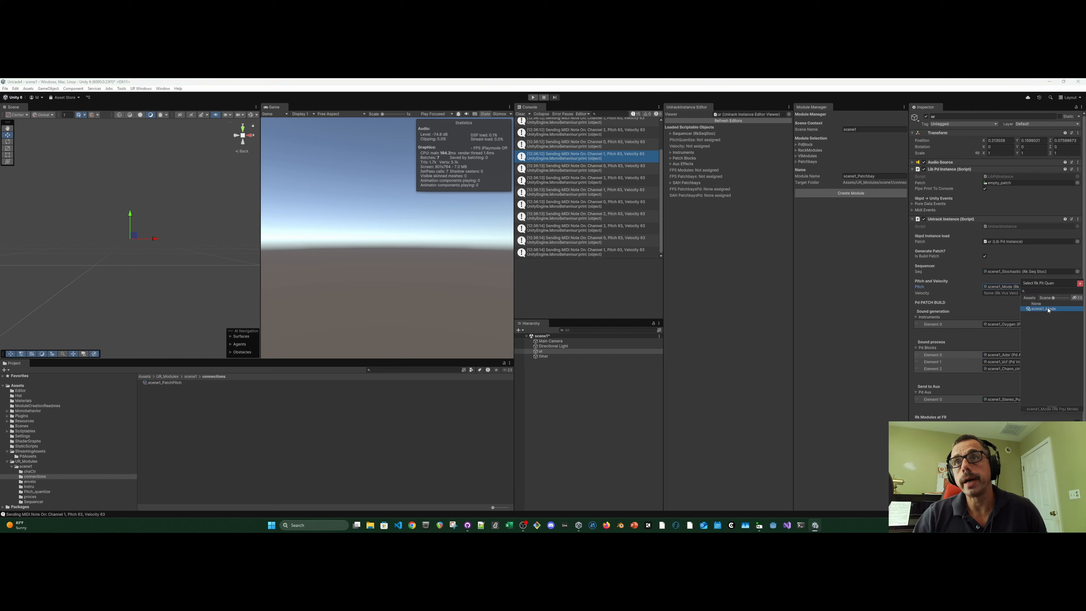
click(1007, 281)
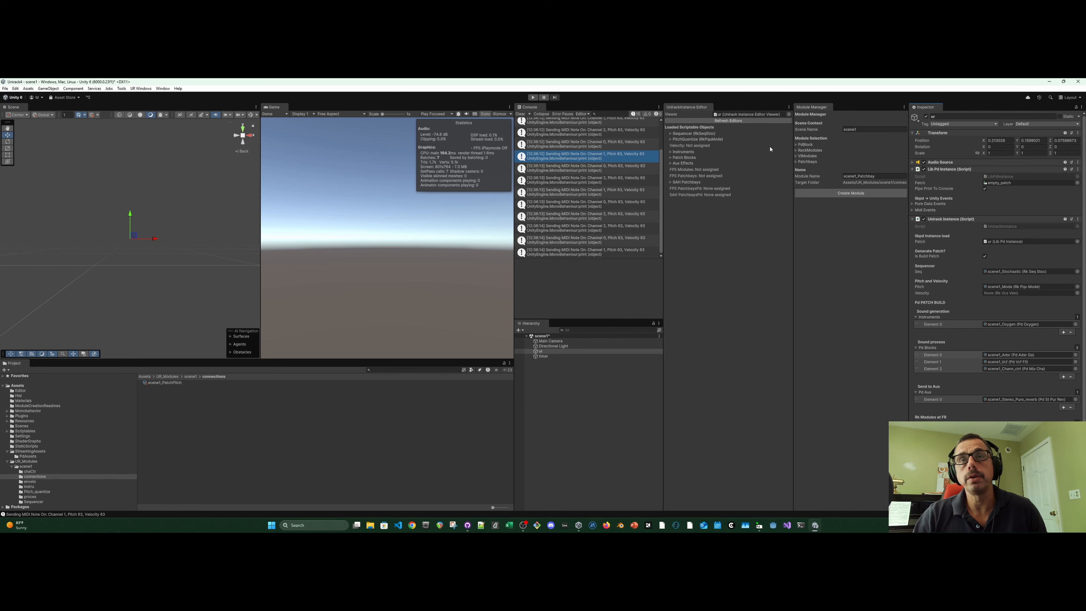
Run the scene, set the ADSR block's release for the three voices to about 1075, 1203 and 1197, and stop playback
click(533, 97)
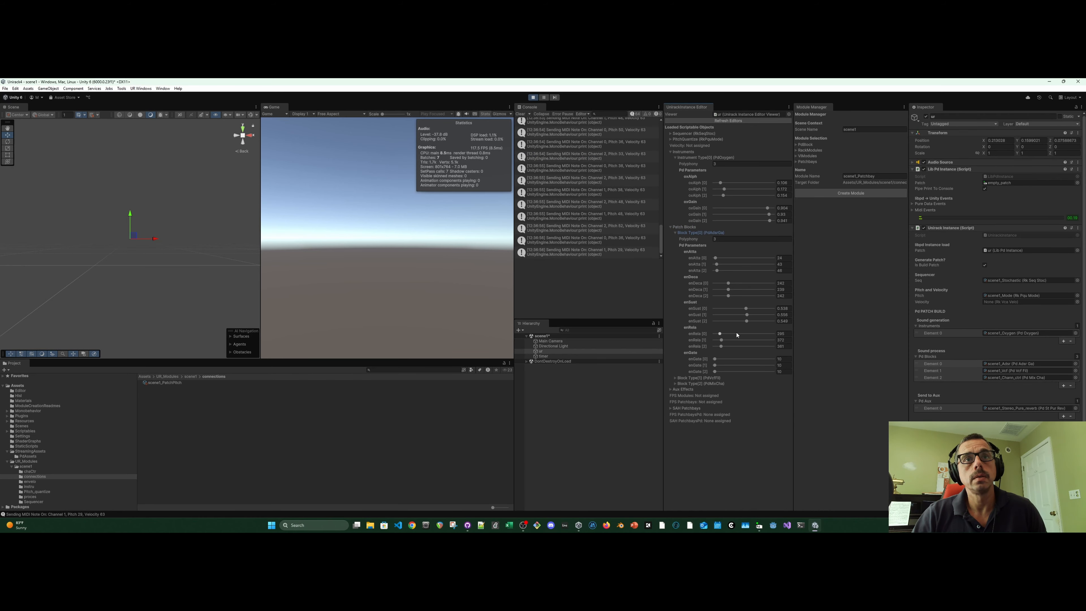
click(736, 335)
click(738, 341)
click(737, 347)
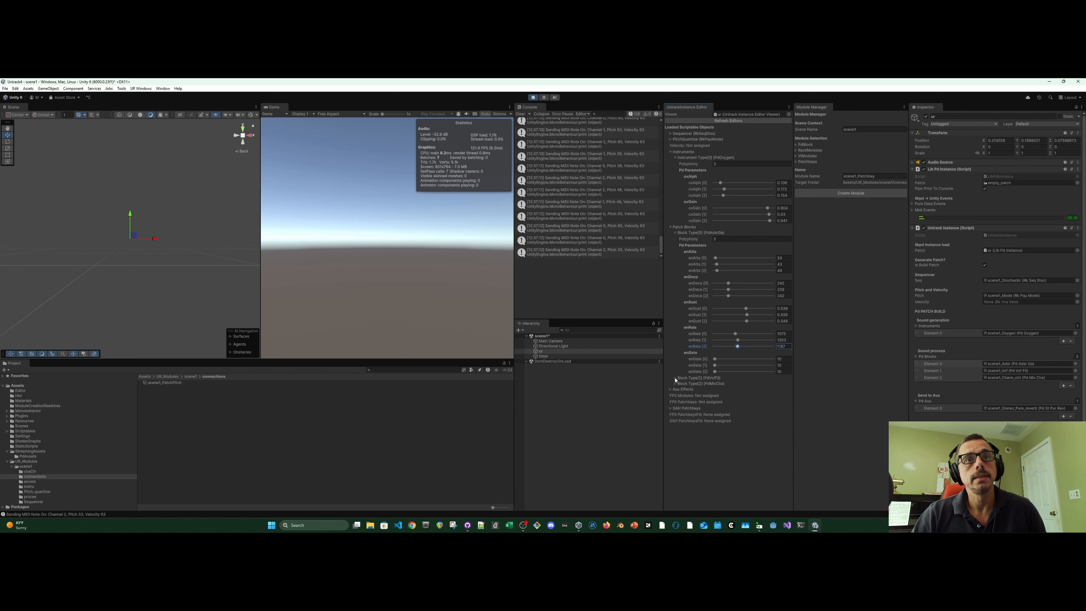
key(ctrl+p)
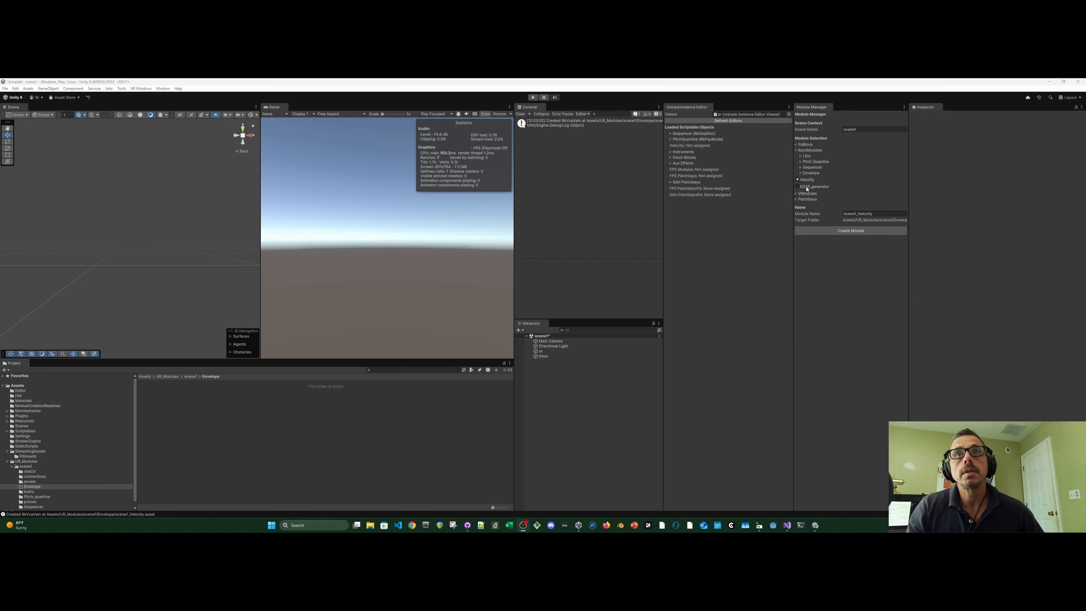
Create a Velocity rack module named scene1_Velocity in the scene's Envelope folder
click(802, 174)
click(802, 174)
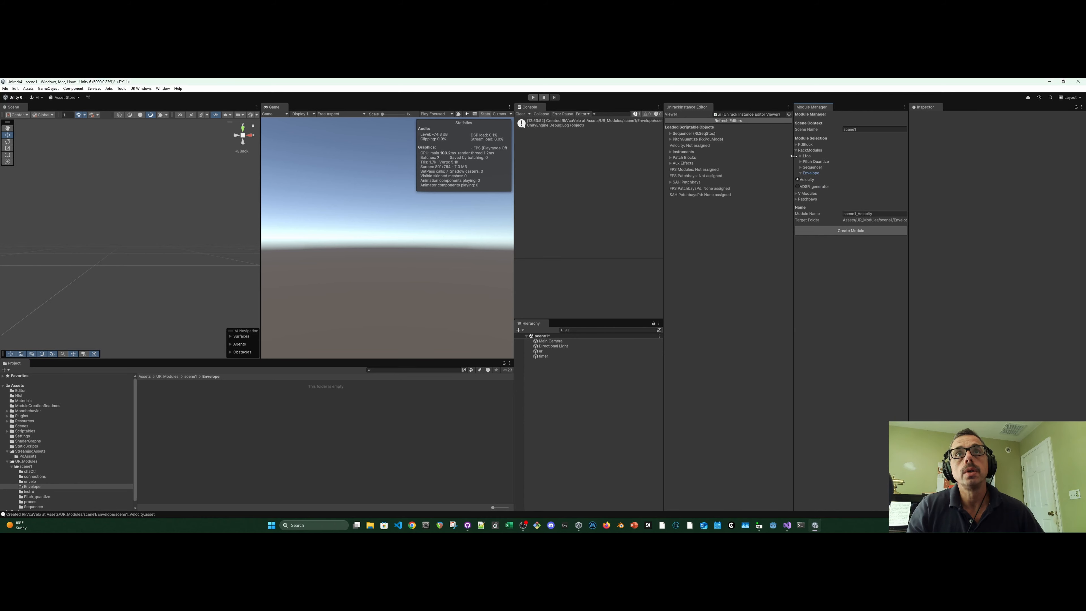
click(865, 231)
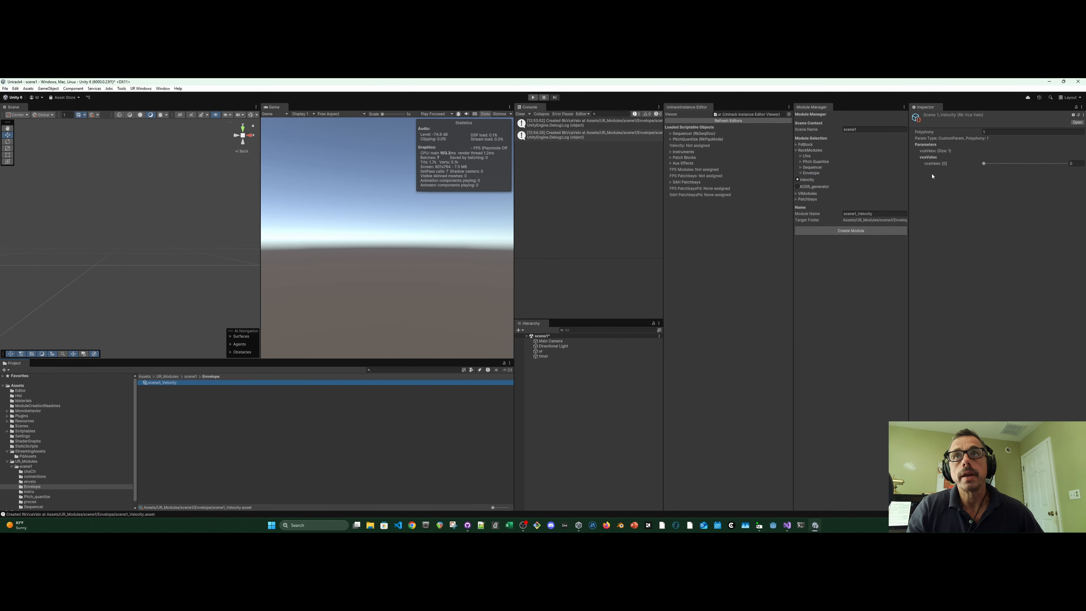
Set scene1_Velocity's polyphony to 3 and each voice's velocity value to about 59
click(984, 131)
text(3)
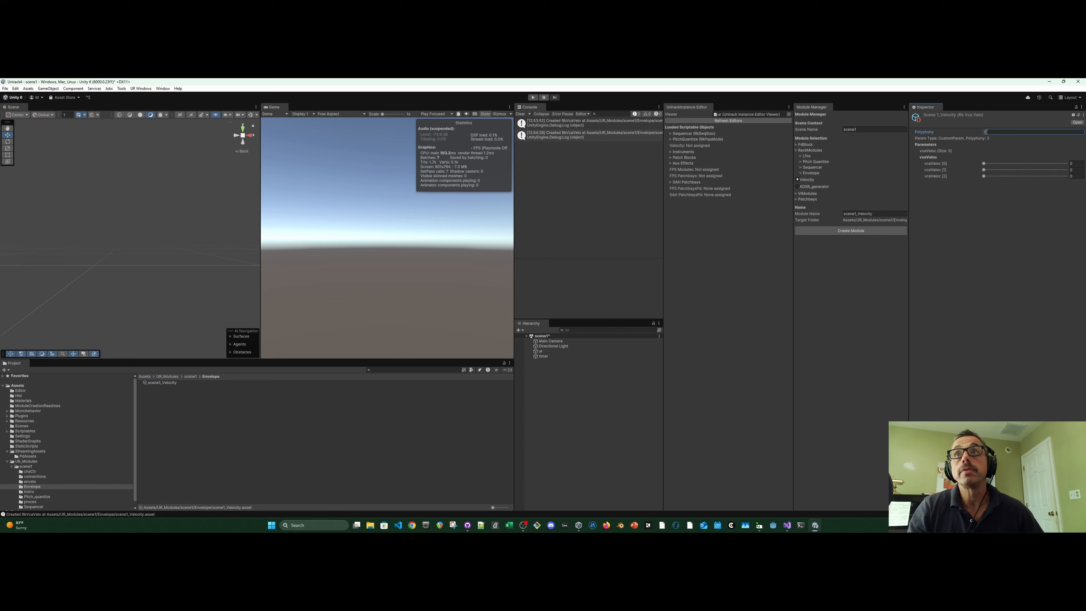
click(1022, 164)
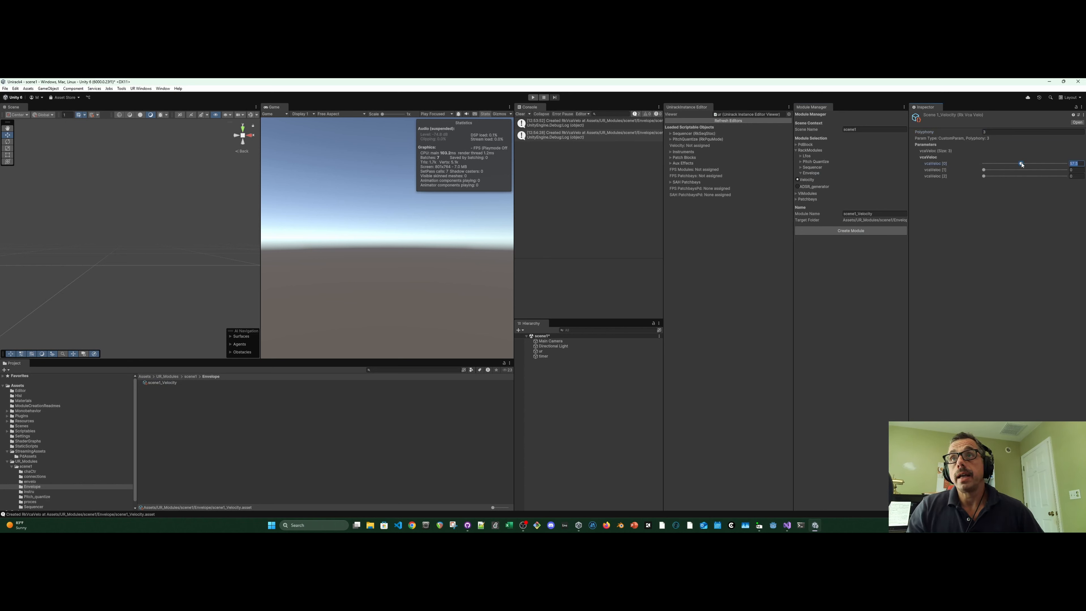
click(1022, 170)
click(1022, 176)
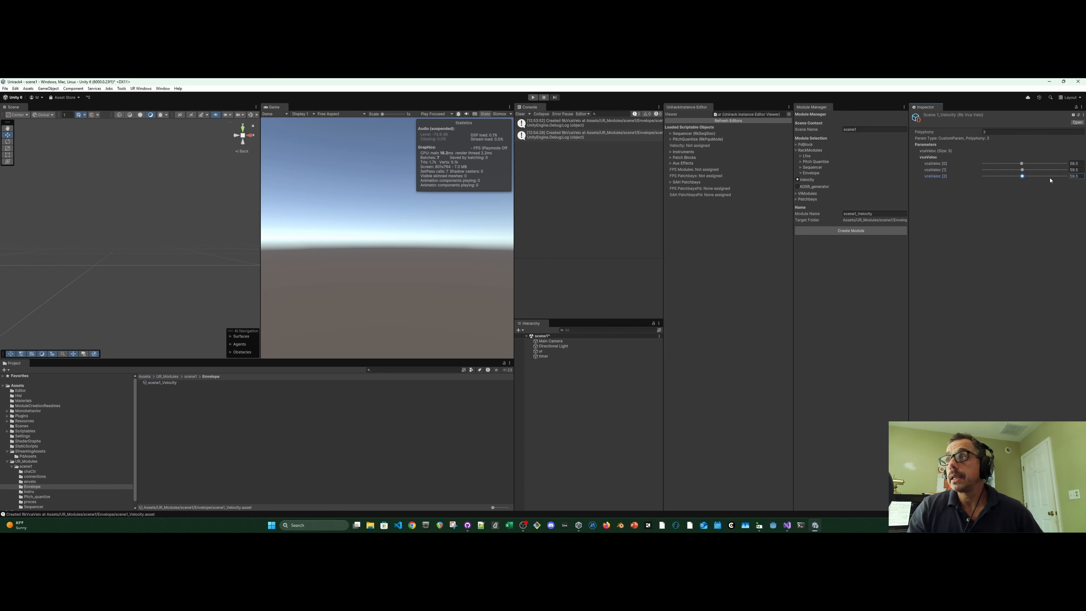
click(1020, 163)
mouse_move(1034, 161)
mouse_down()
mouse_move(1055, 157)
mouse_move(1021, 162)
mouse_up()
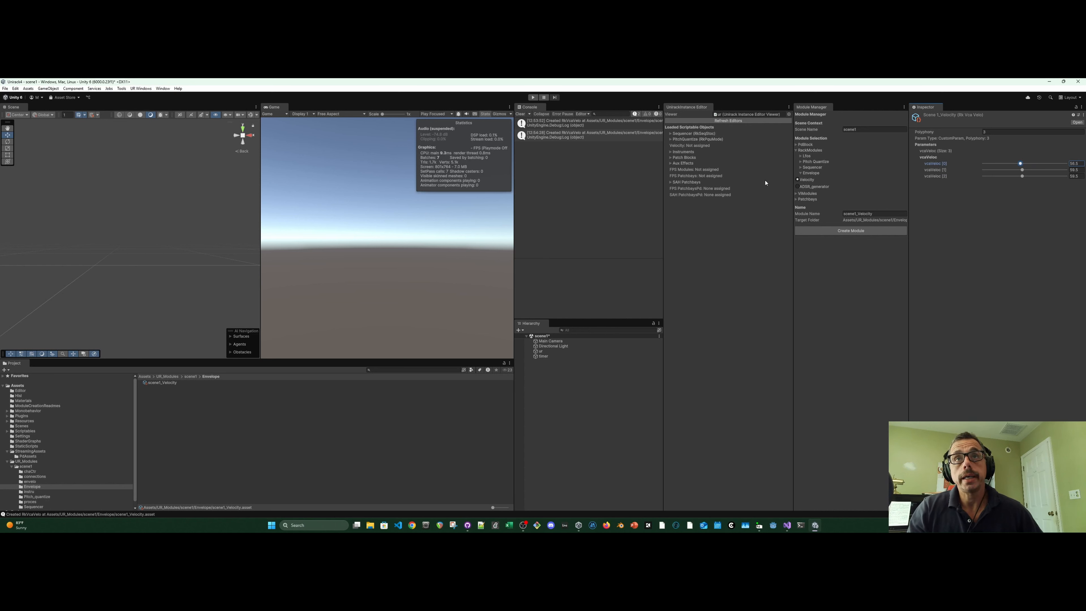
Create the patch key scene1_PatchVelo with controller scene1_Stochastic and target module scene1_Velocity, and sync its polyphony
click(820, 200)
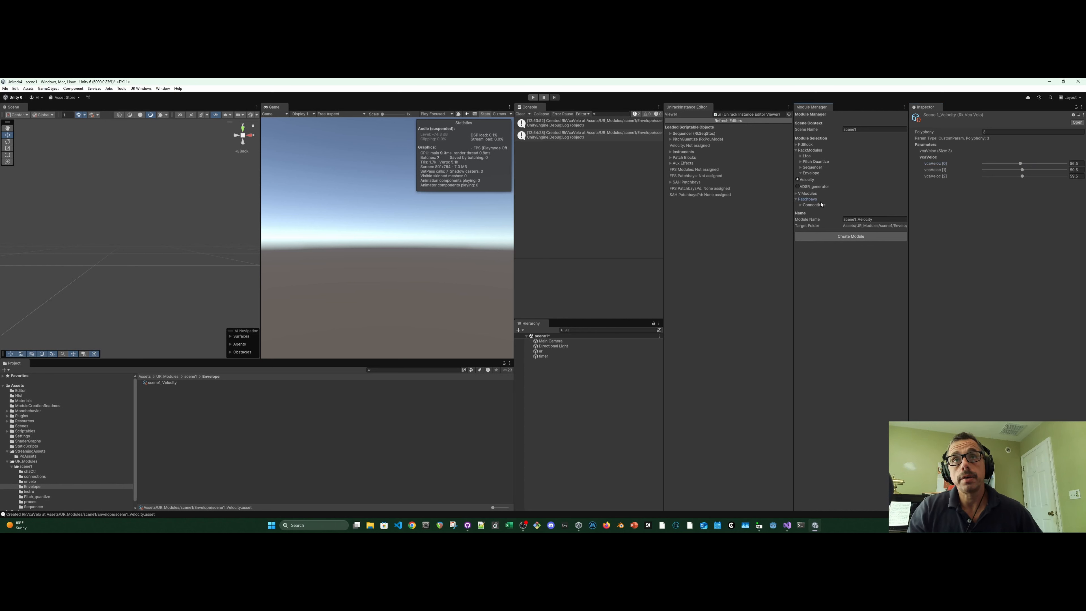
click(801, 206)
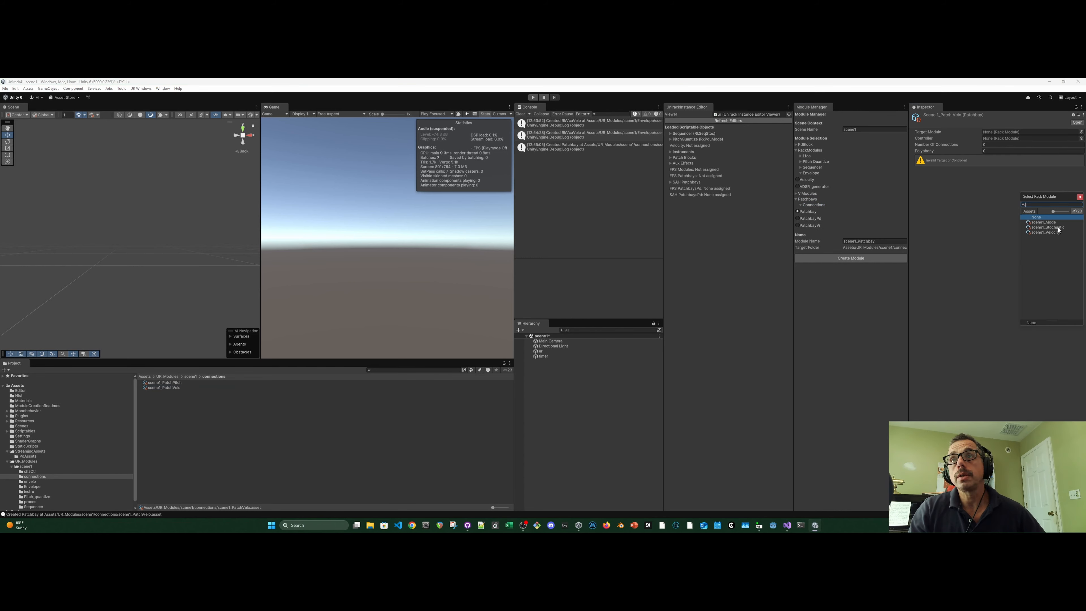
click(1058, 228)
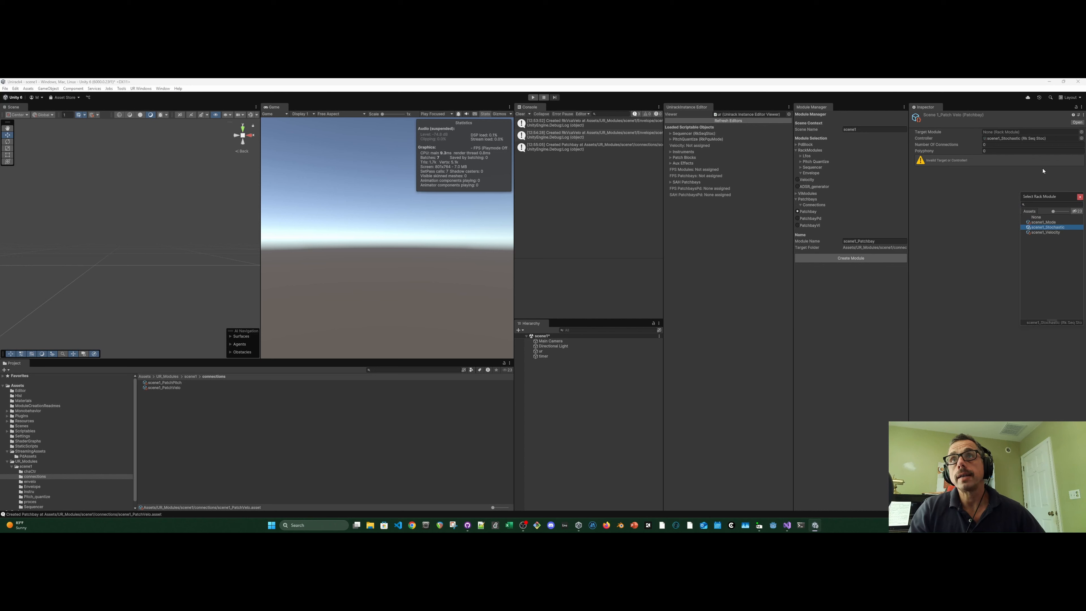
click(1081, 132)
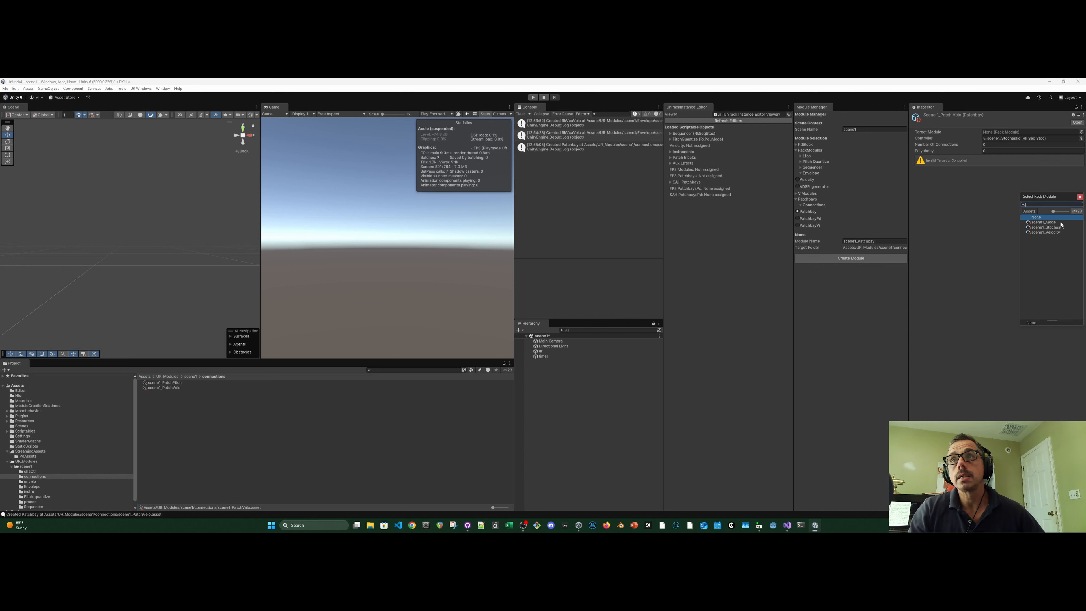
click(1055, 233)
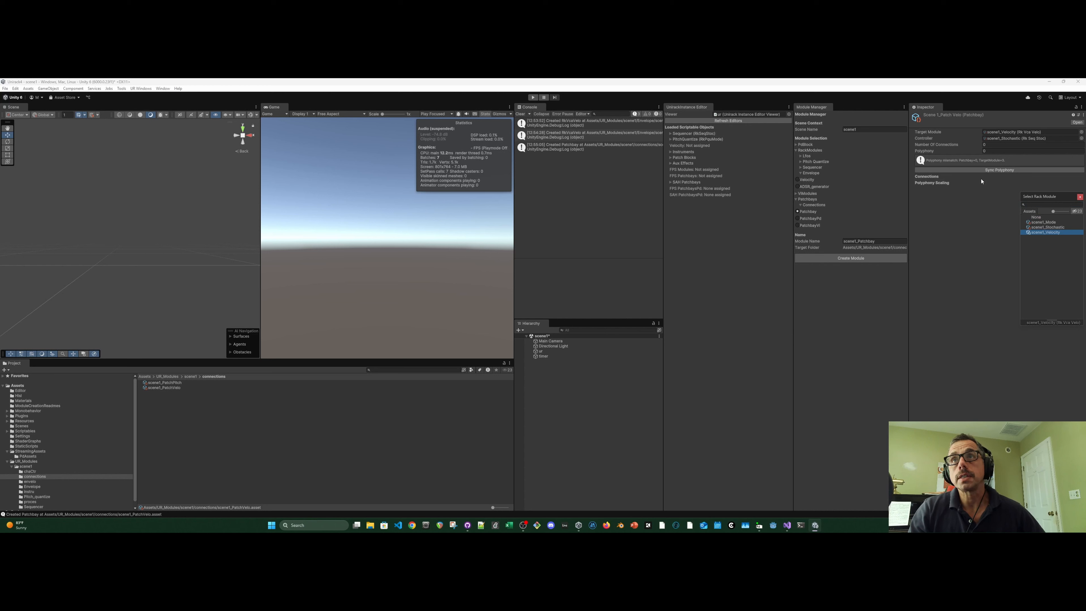
click(984, 171)
Add one connection to scene1_PatchVelo, with the voices' lower scaling at about 0.12 to 0.18 and upper scaling at about 0.82 to 0.86
click(997, 146)
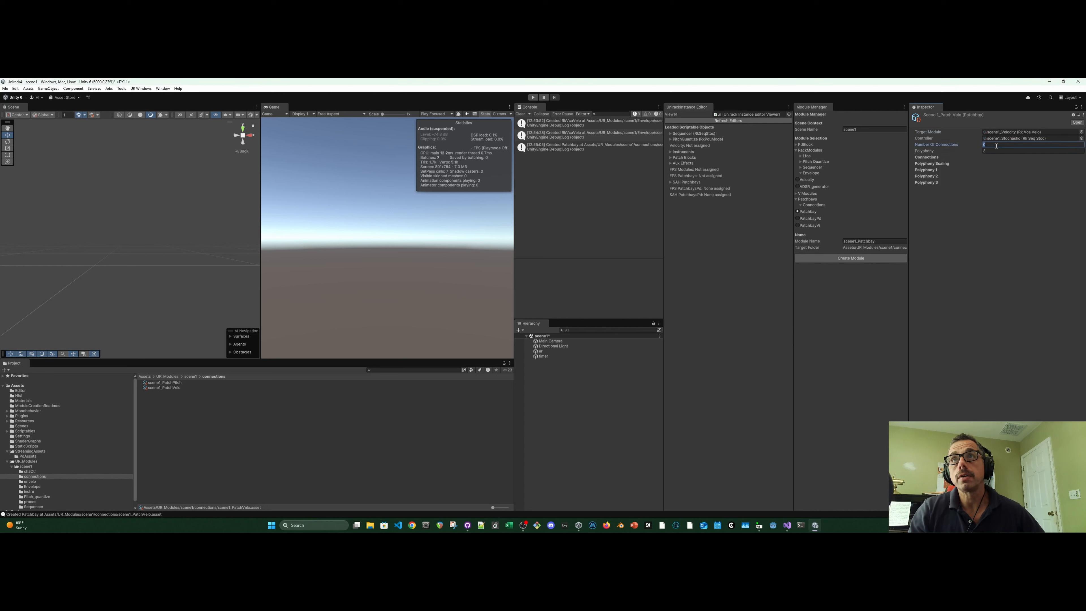
text(1)
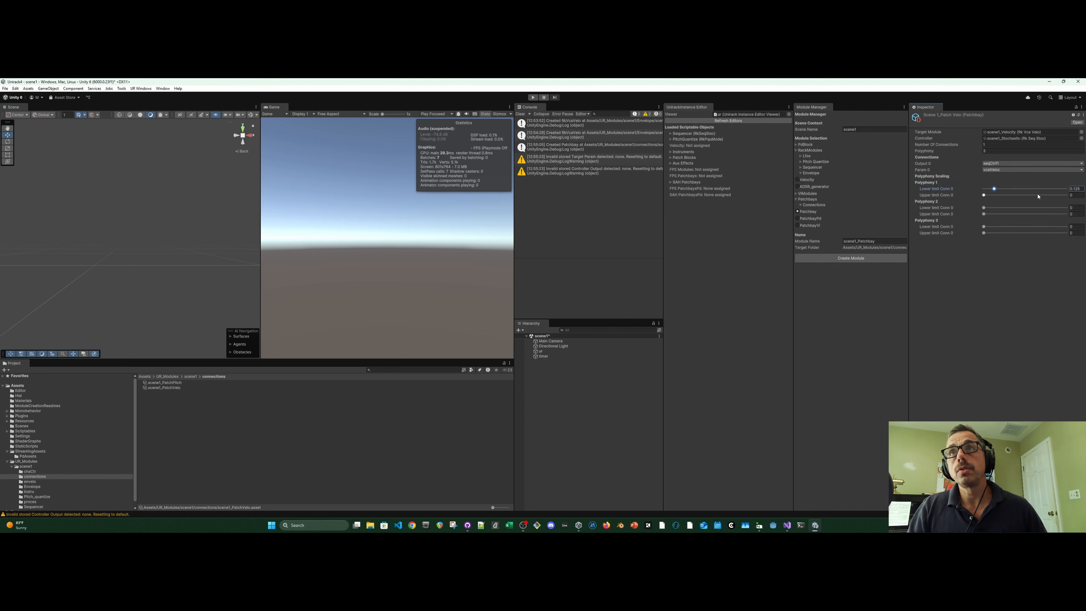
drag(1039, 196, 1051, 195)
click(996, 208)
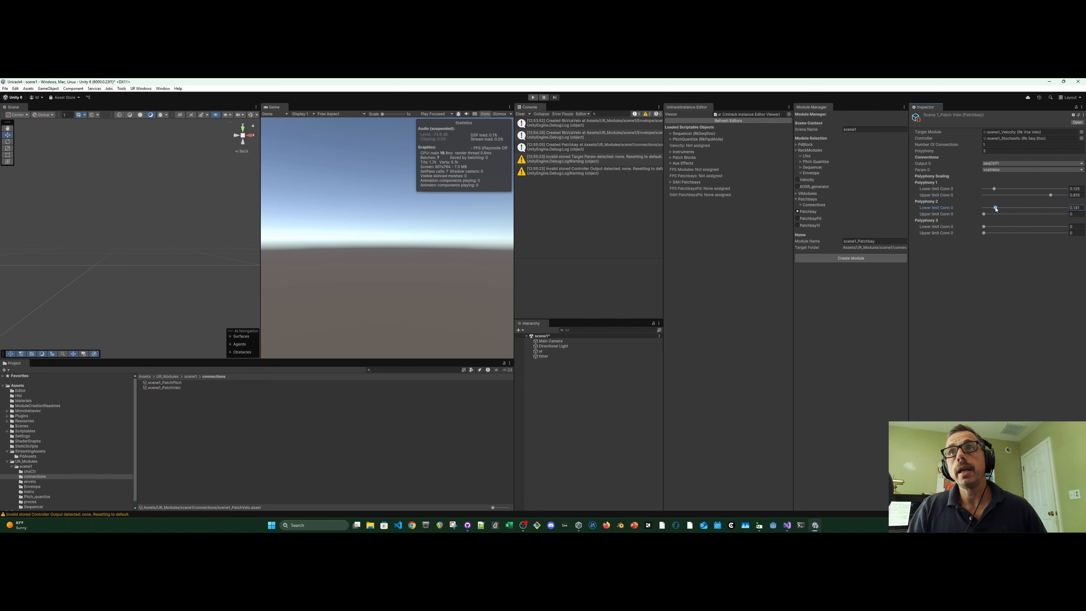
click(1055, 214)
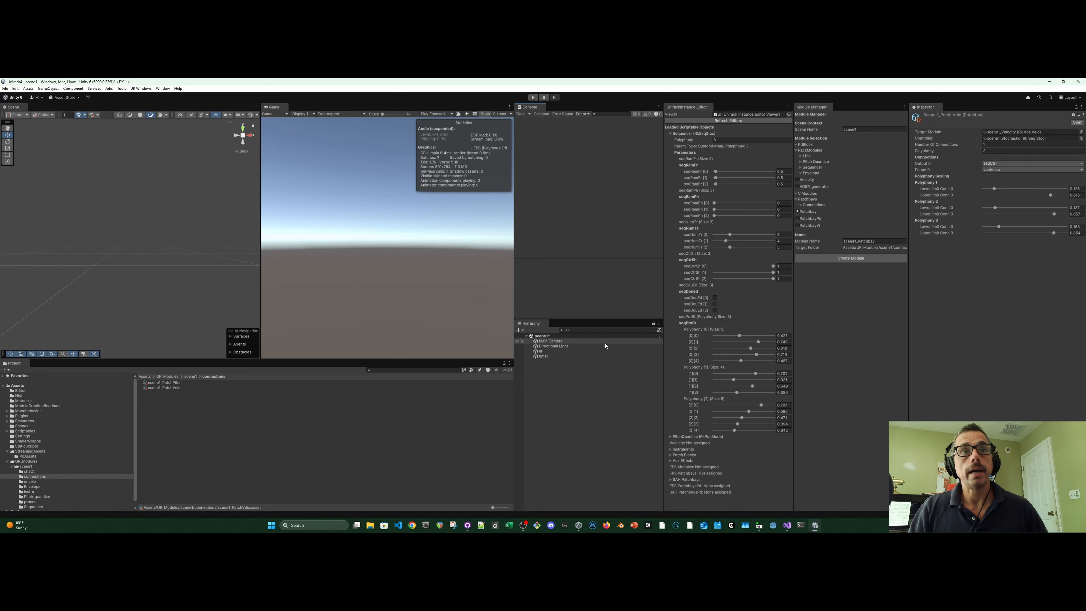
Assign scene1_Velocity as the velocity module of the ur object's Unirack instance and add scene1_PatchVelo to its SAH patch keys
click(557, 352)
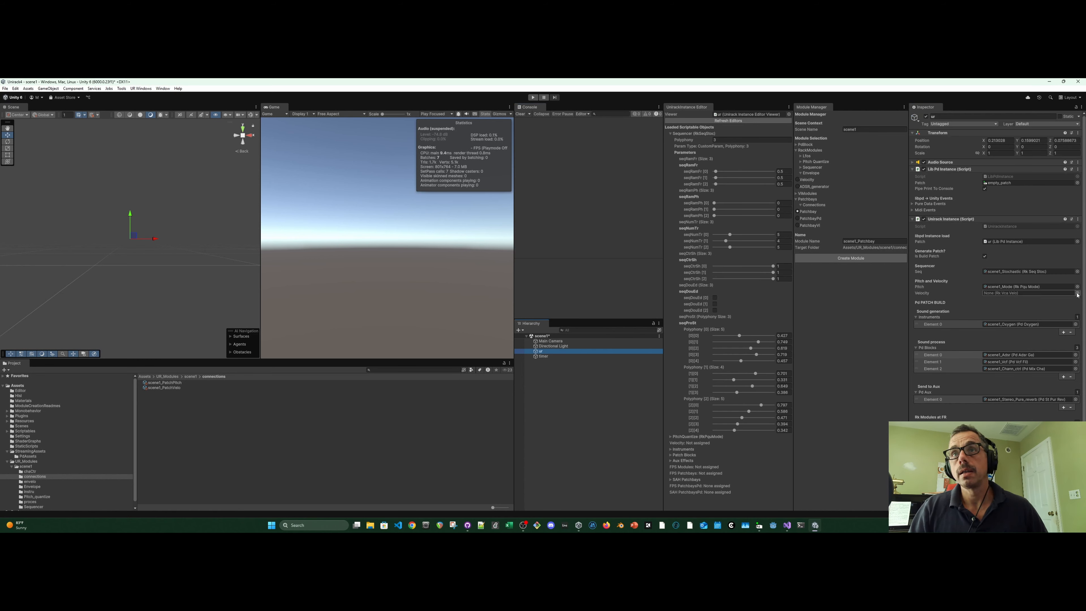
click(1078, 294)
double_click(1046, 313)
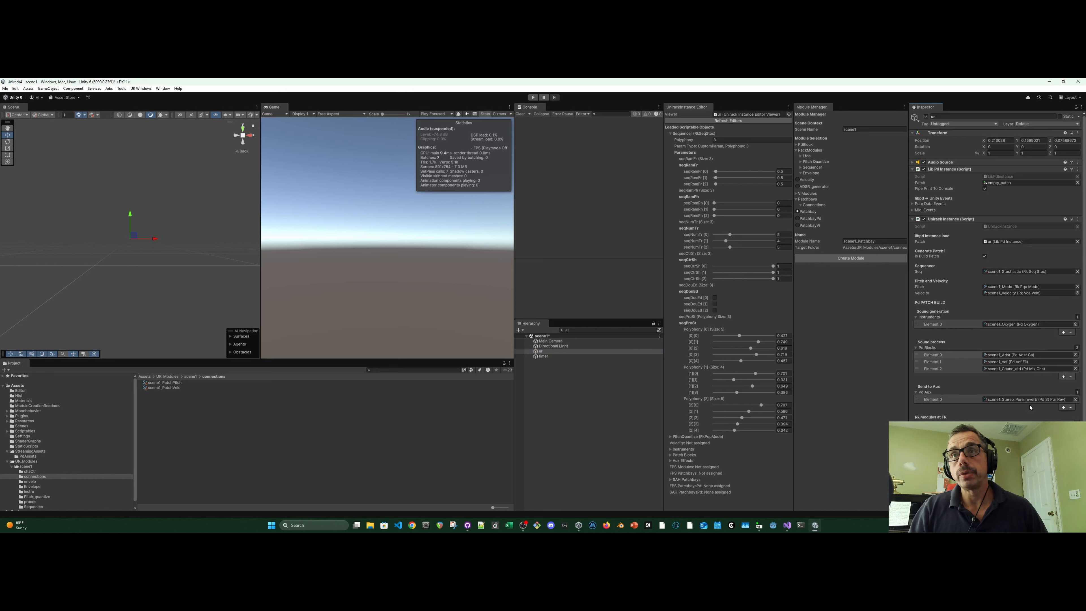
scroll(1053, 409, down, 3)
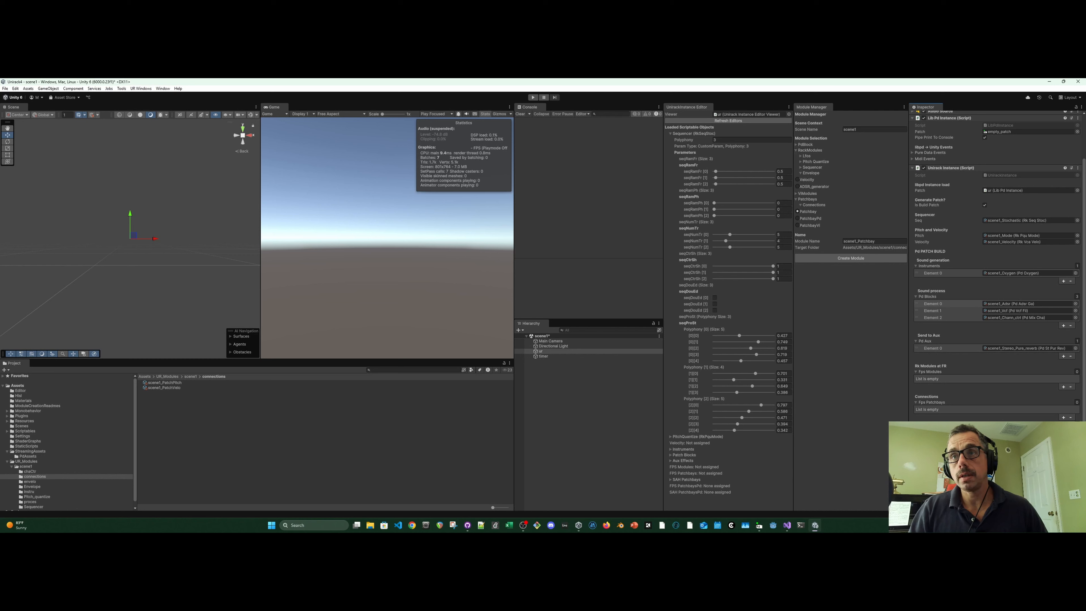
click(1076, 438)
double_click(1069, 418)
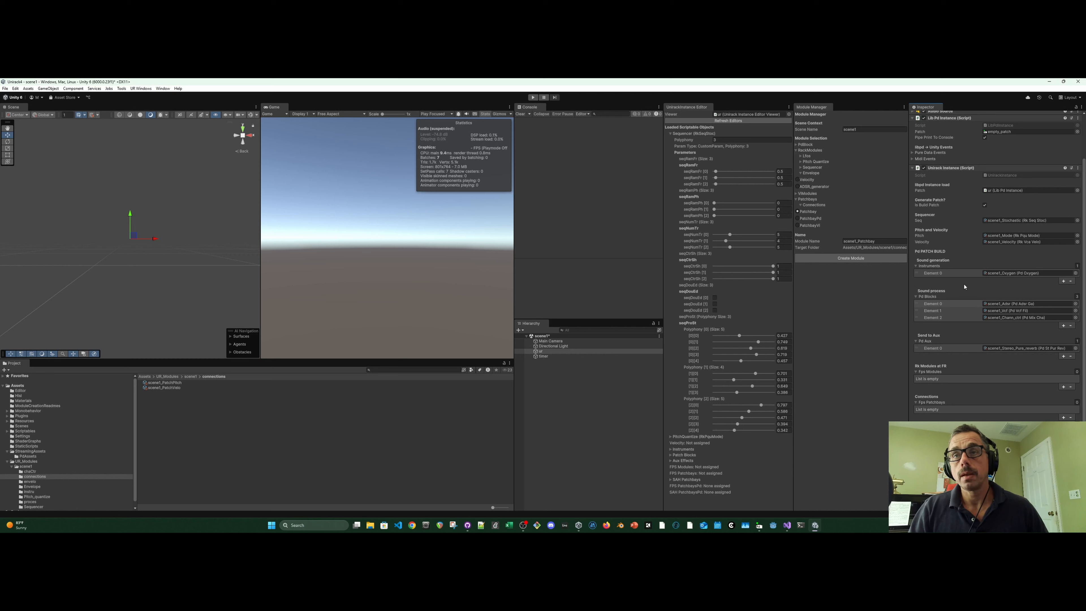
Run the scene, set sequencer probabilities [0][1], [0][2], [1][1] and [2][1] to about 0.33, 0.29, 0.83 and 0.7, and stop playback
click(533, 97)
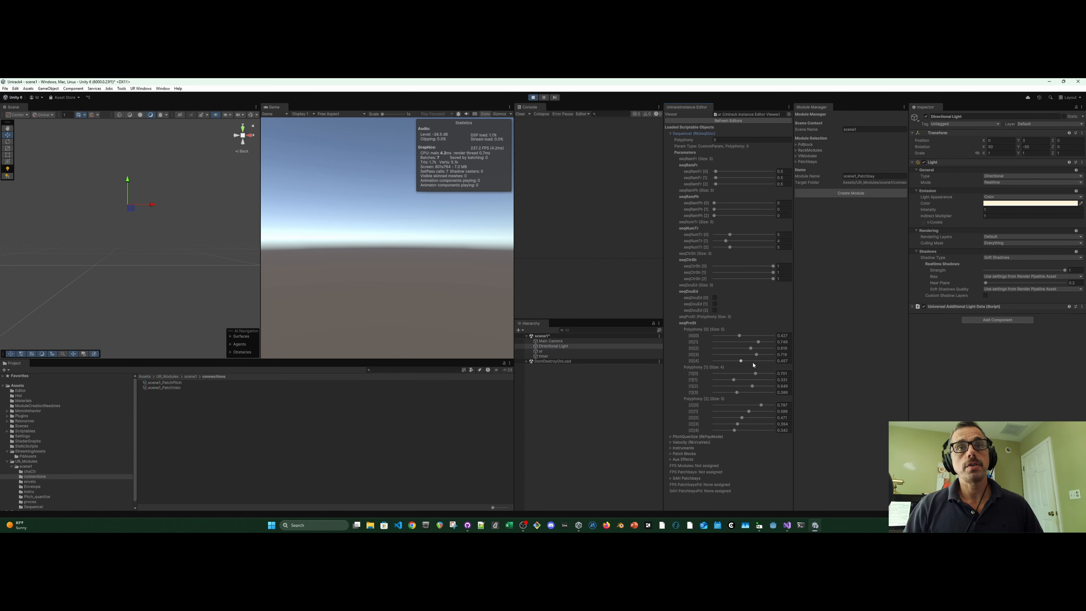
drag(740, 343, 733, 343)
click(731, 349)
drag(759, 381, 764, 381)
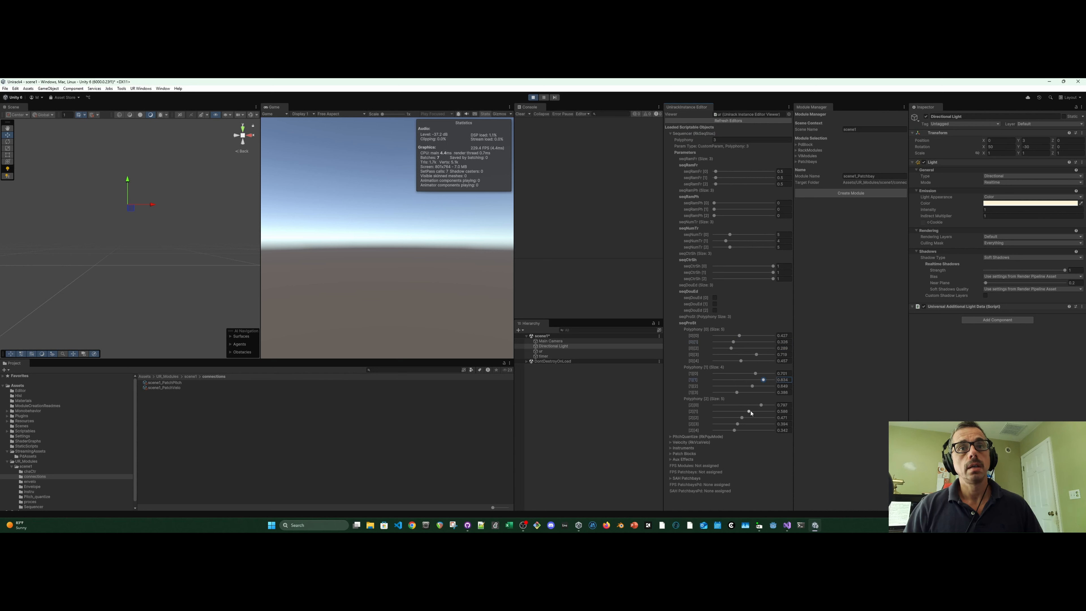
drag(749, 412, 756, 413)
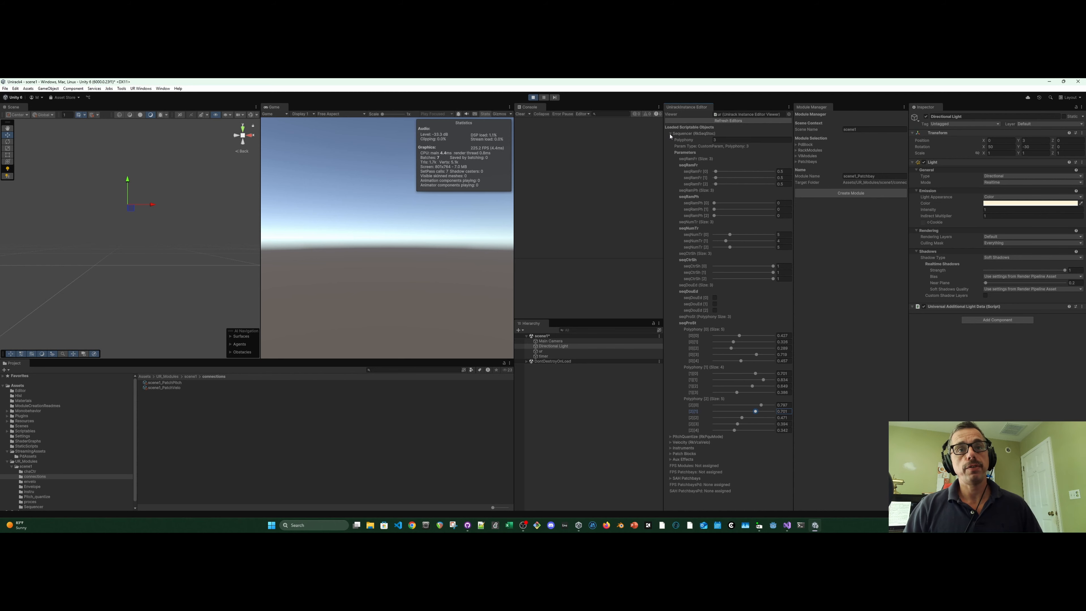
click(671, 134)
key(ctrl+p)
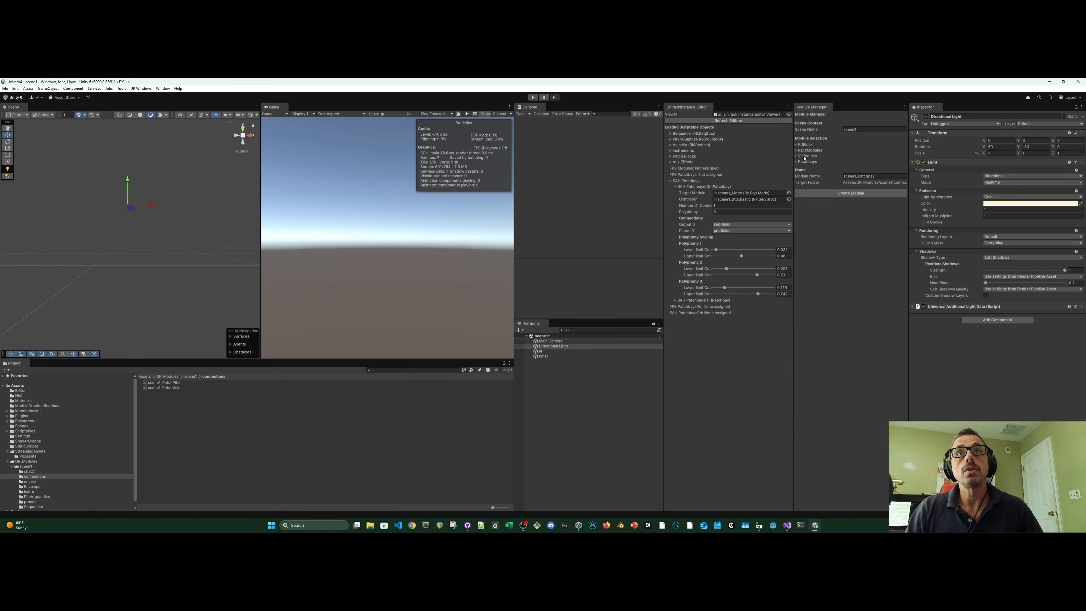
Create a Single_Lfo rack module named scene1_Single_Lfo
click(796, 151)
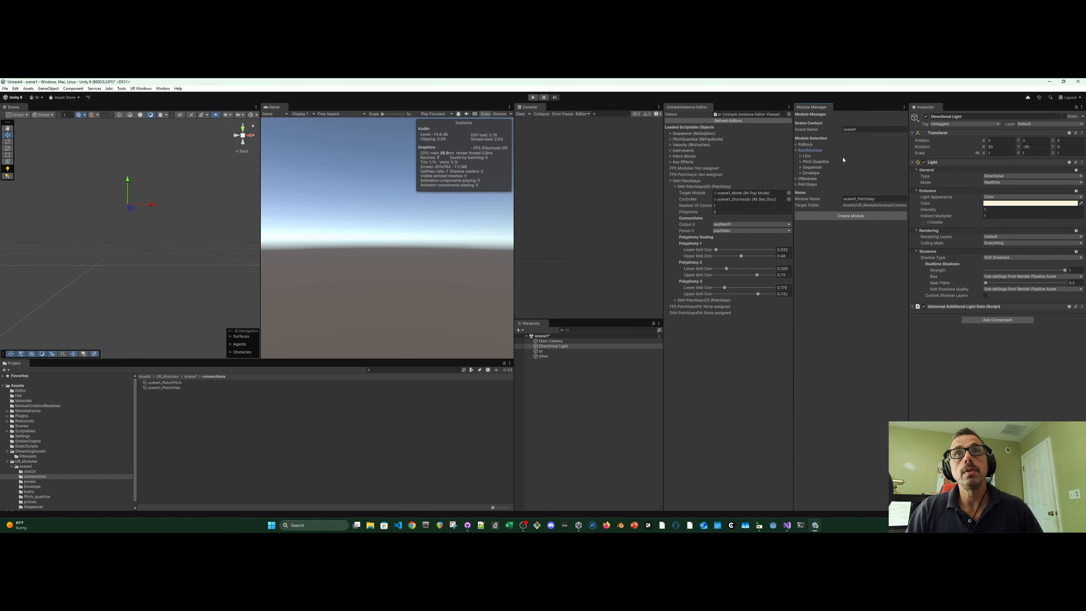
click(801, 156)
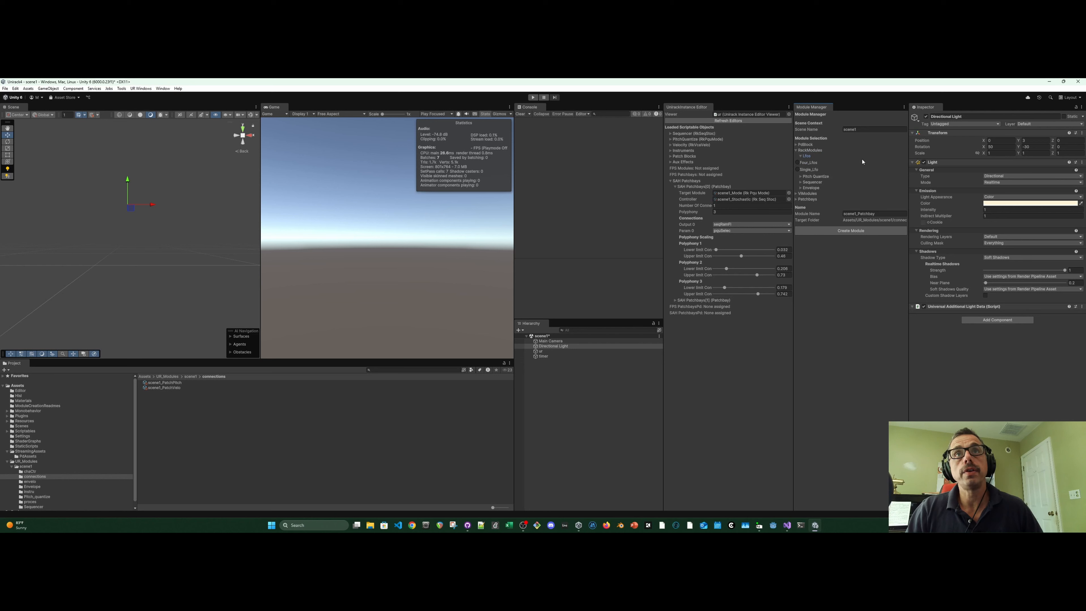
click(805, 171)
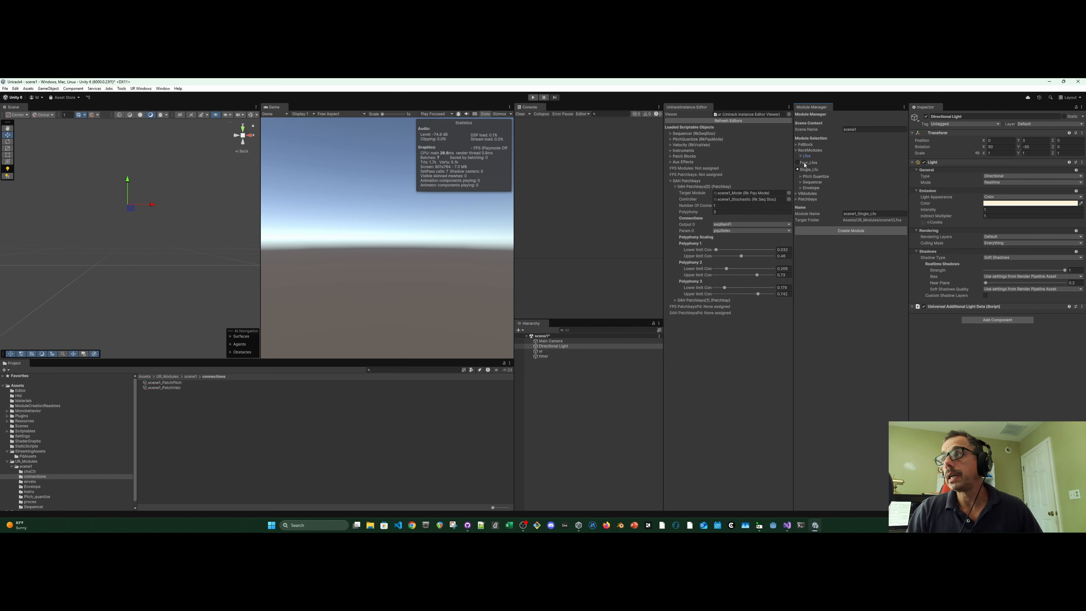
click(851, 231)
Set scene1_Single_Lfo's polyphony to 3 and its three voice frequencies to 0.2, 0.3 and 0.5
click(990, 131)
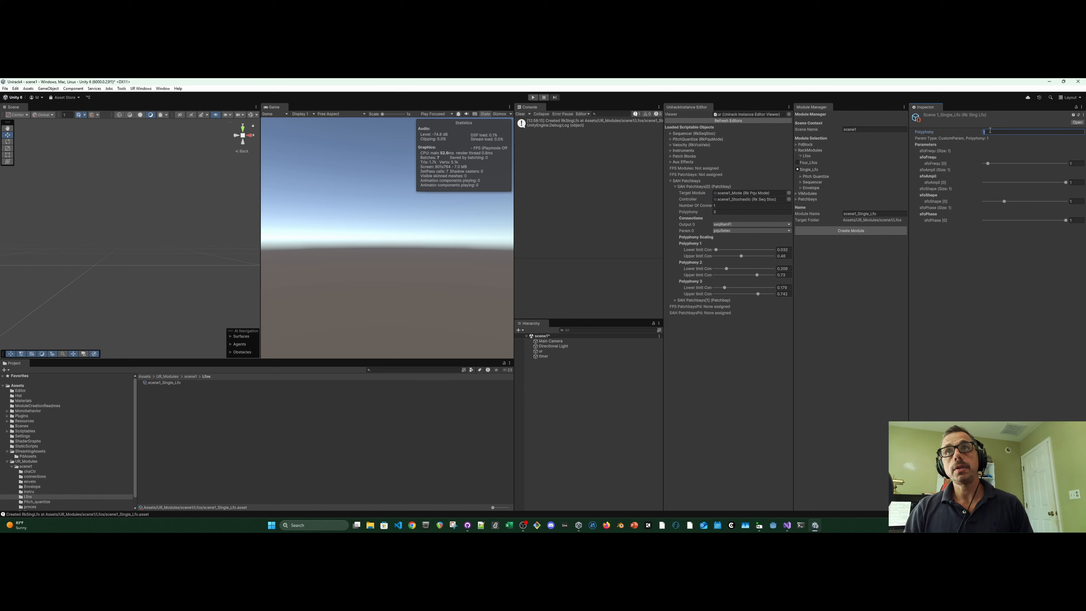
text(3)
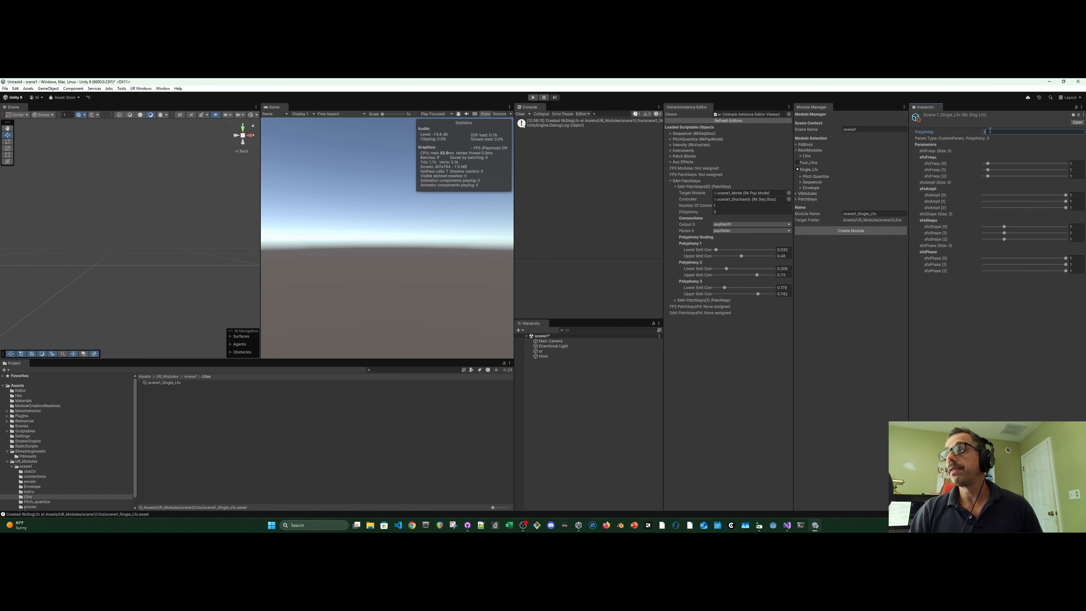
key(Tab)
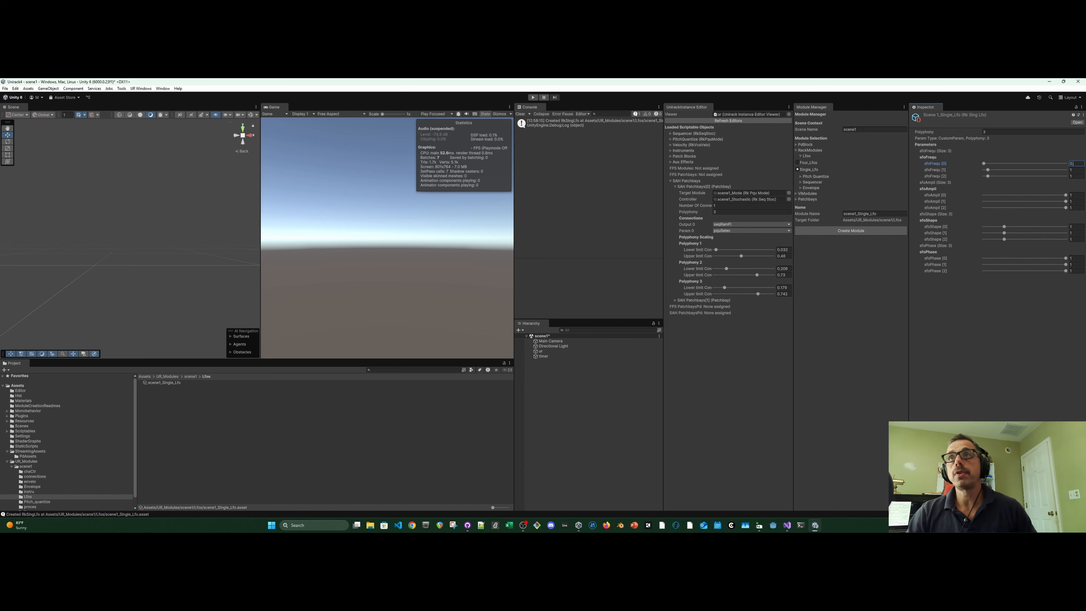
text(0.2)
key(Tab)
text(0.3)
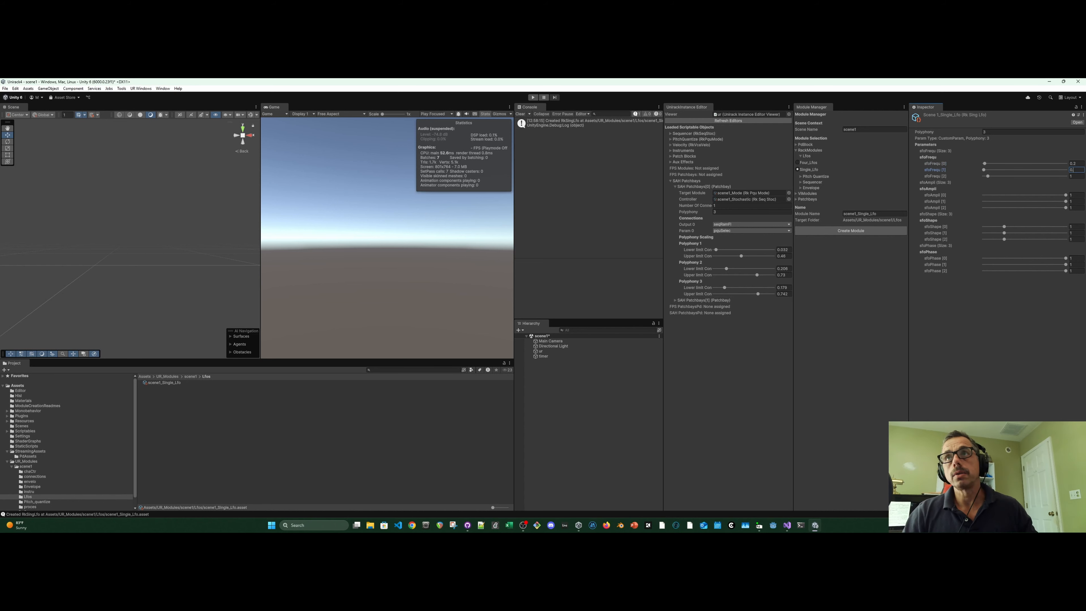
key(Tab)
text(0.5)
click(1005, 226)
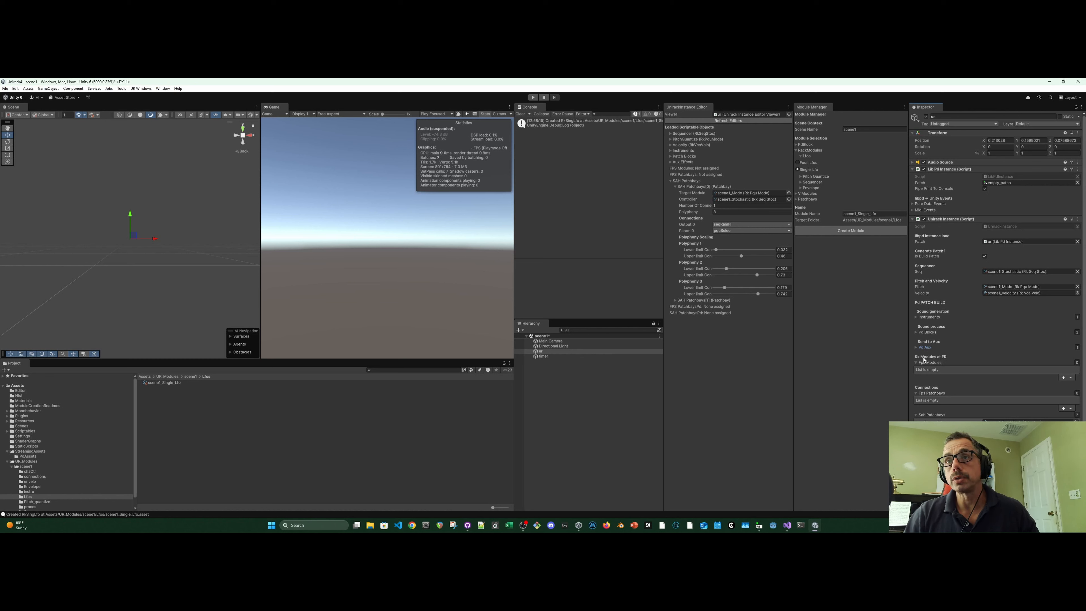
Add scene1_Single_Lfo to the Fps Modules list of the ur object's Unirack instance
click(1064, 378)
click(1078, 370)
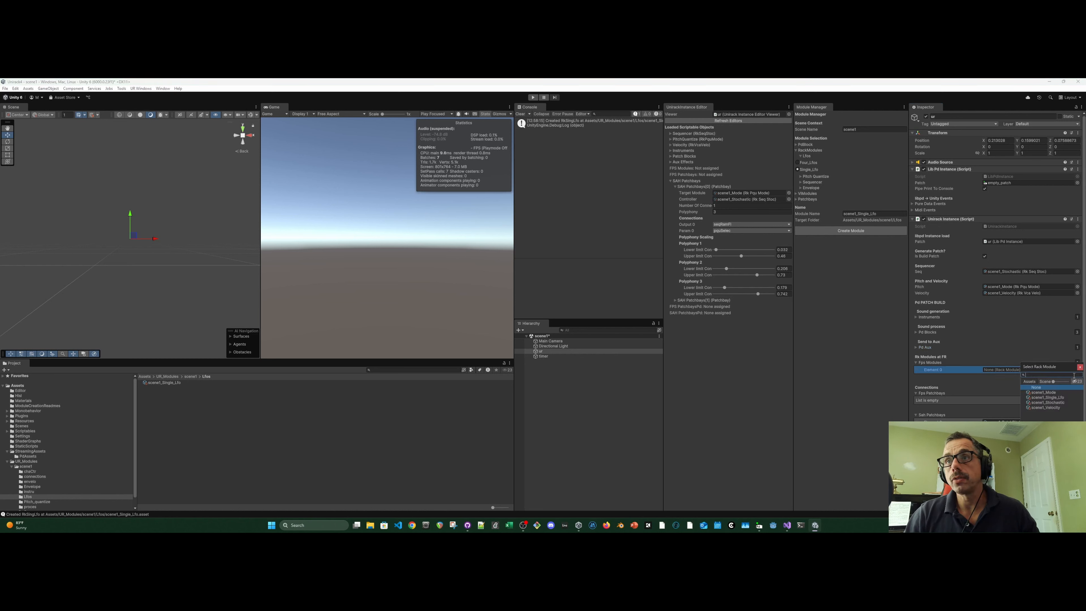
double_click(1050, 397)
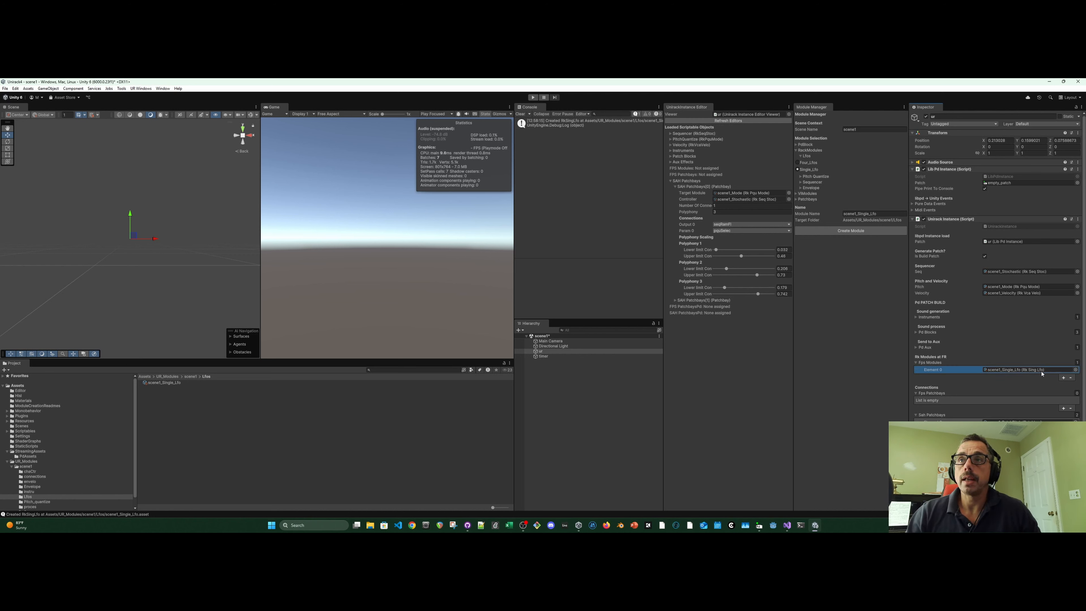
click(944, 370)
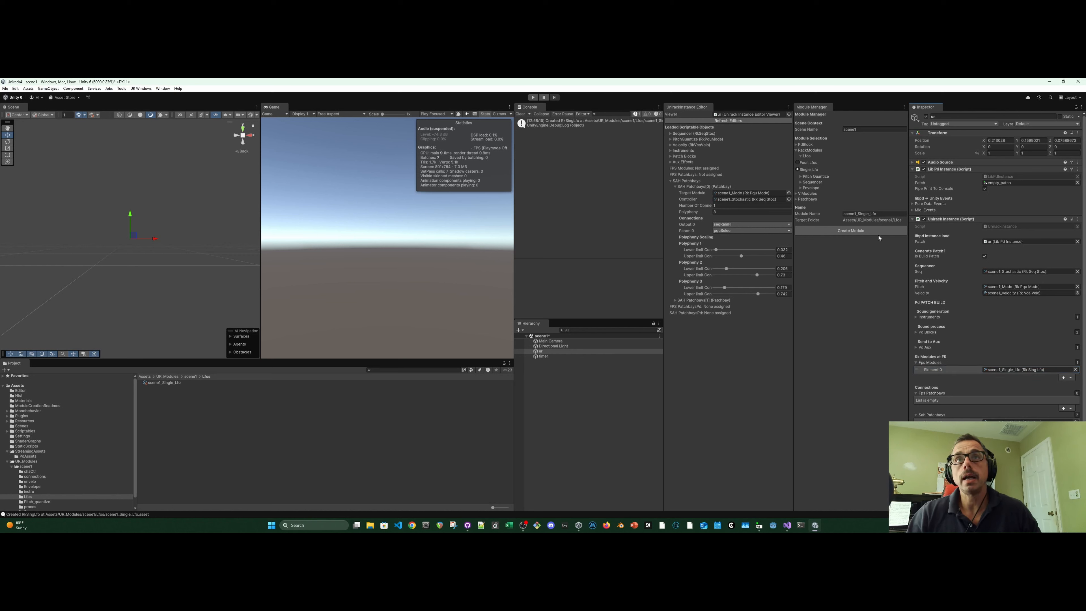
Create a PatchkeyPd connection module named scene1_PatchPdCutoff
click(797, 200)
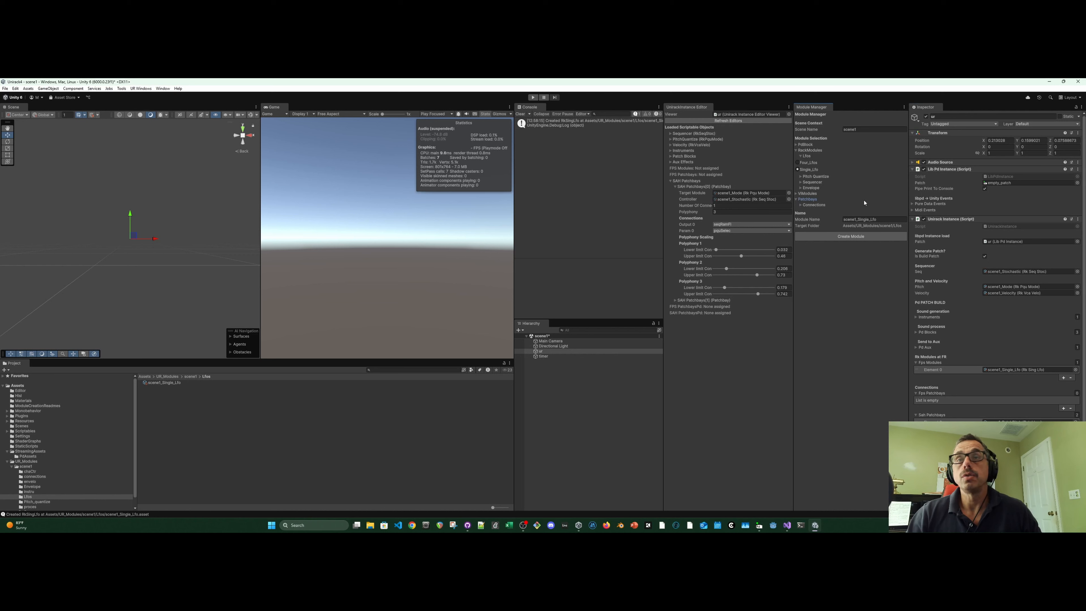
click(803, 206)
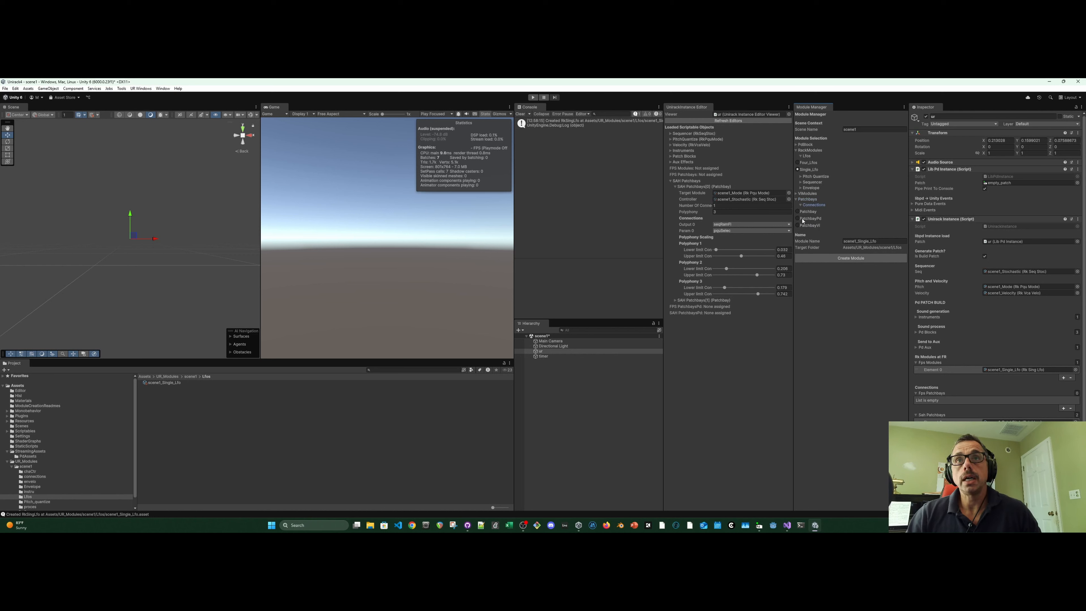
click(798, 219)
double_click(882, 242)
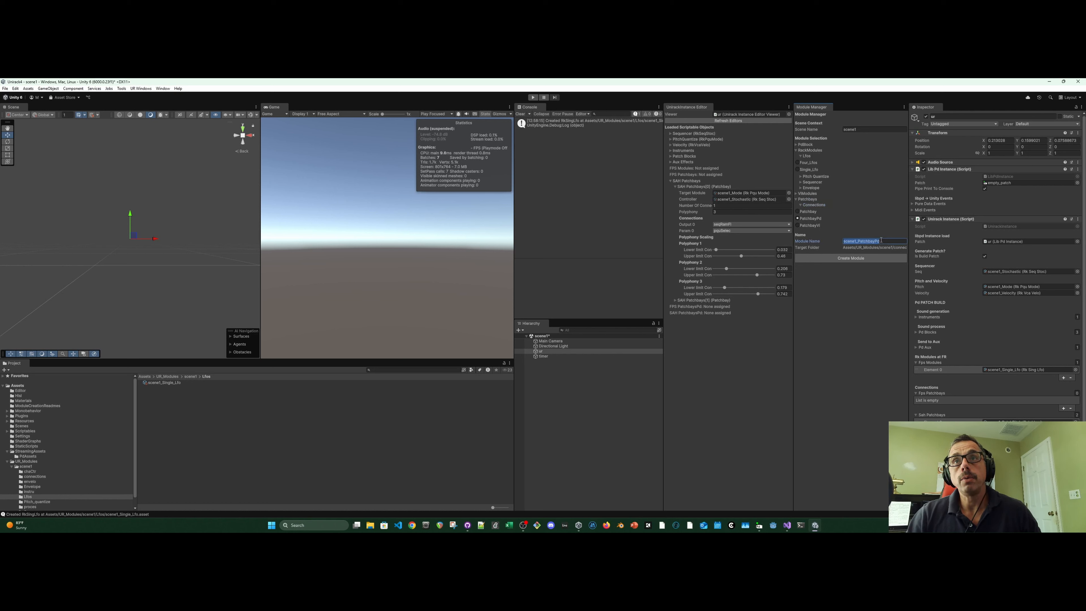
click(889, 243)
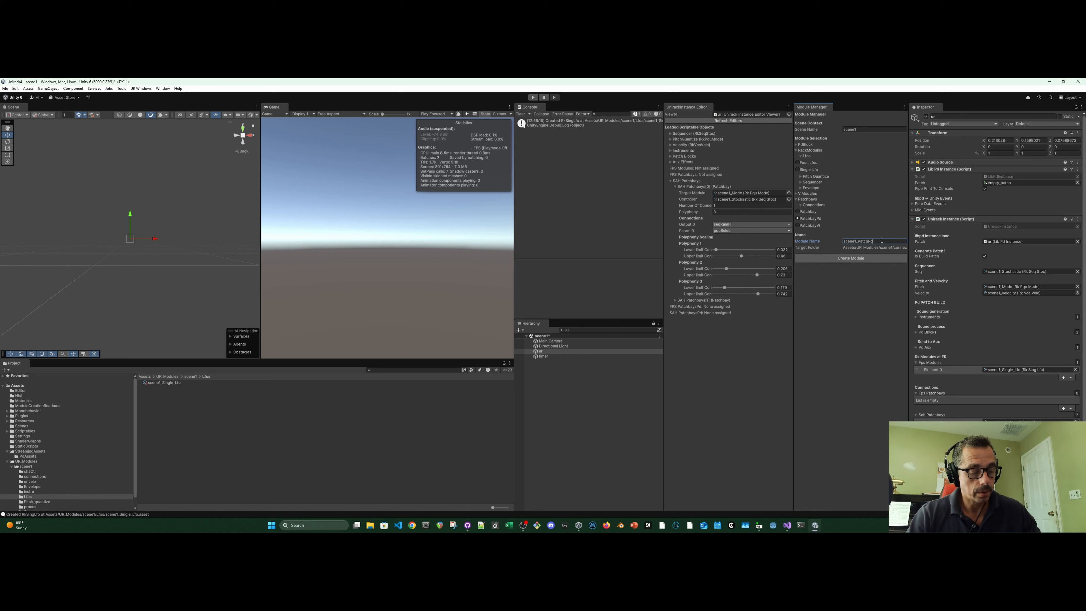
text(Cutoff)
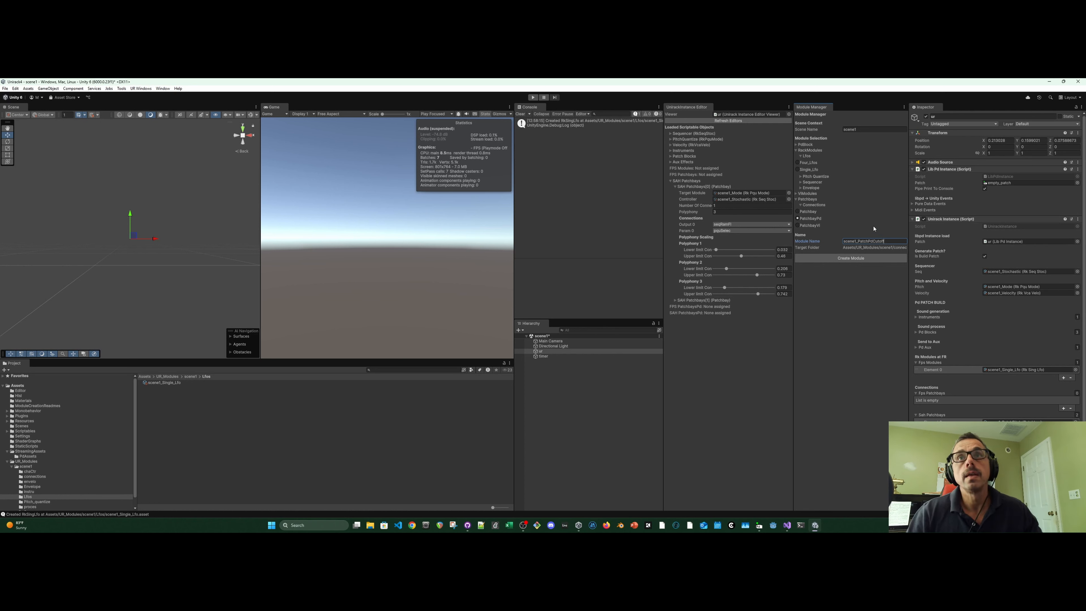
click(883, 257)
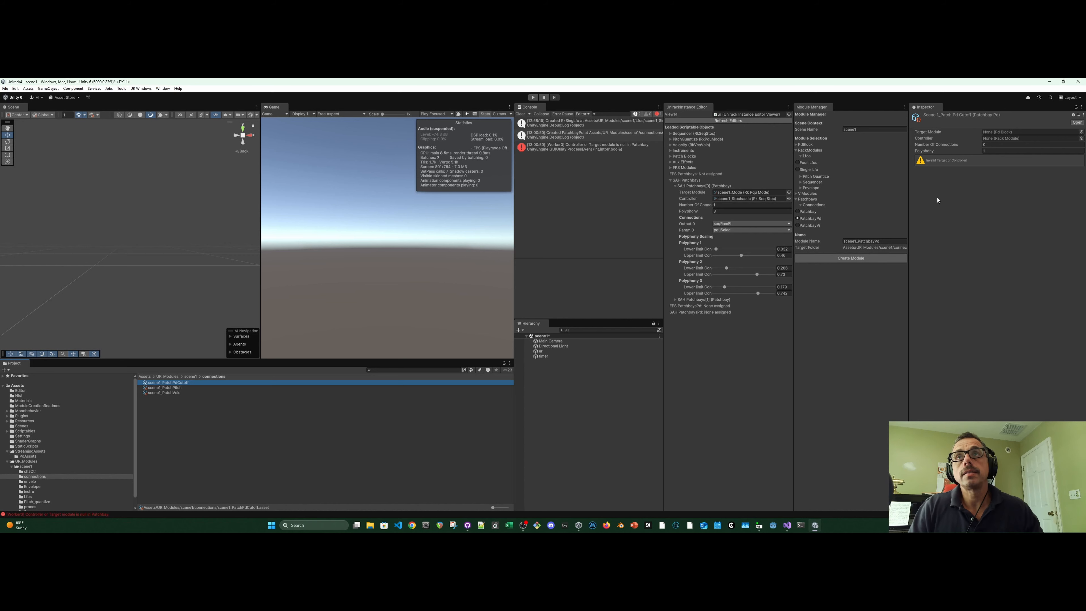
Give scene1_PatchPdCutoff the controller scene1_Single_Lfo, the target scene1_Vcf, synced polyphony and 1 connection
click(1081, 138)
click(1057, 228)
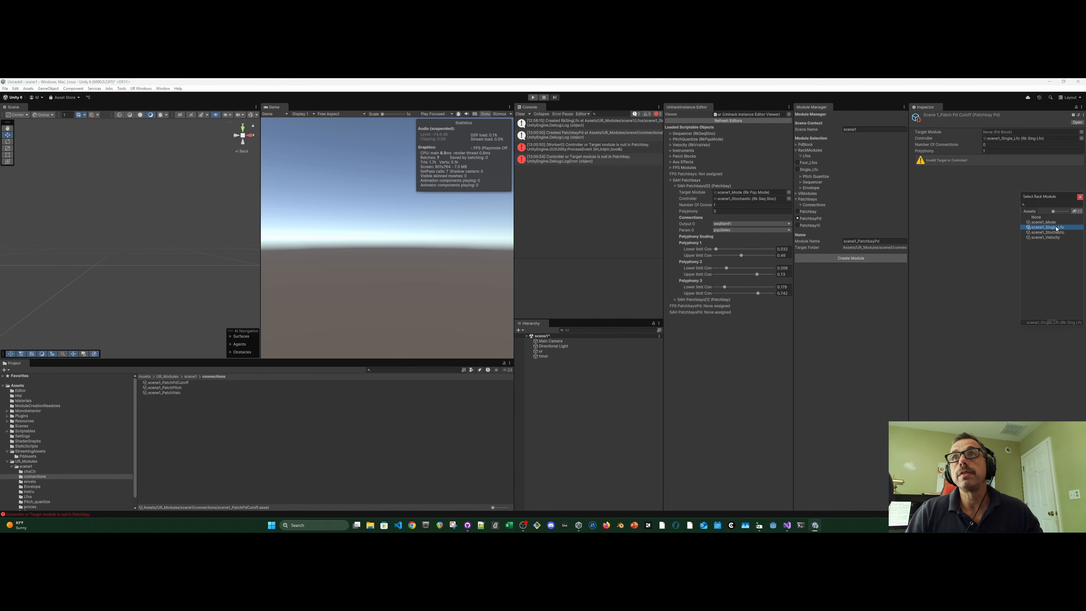
click(1082, 132)
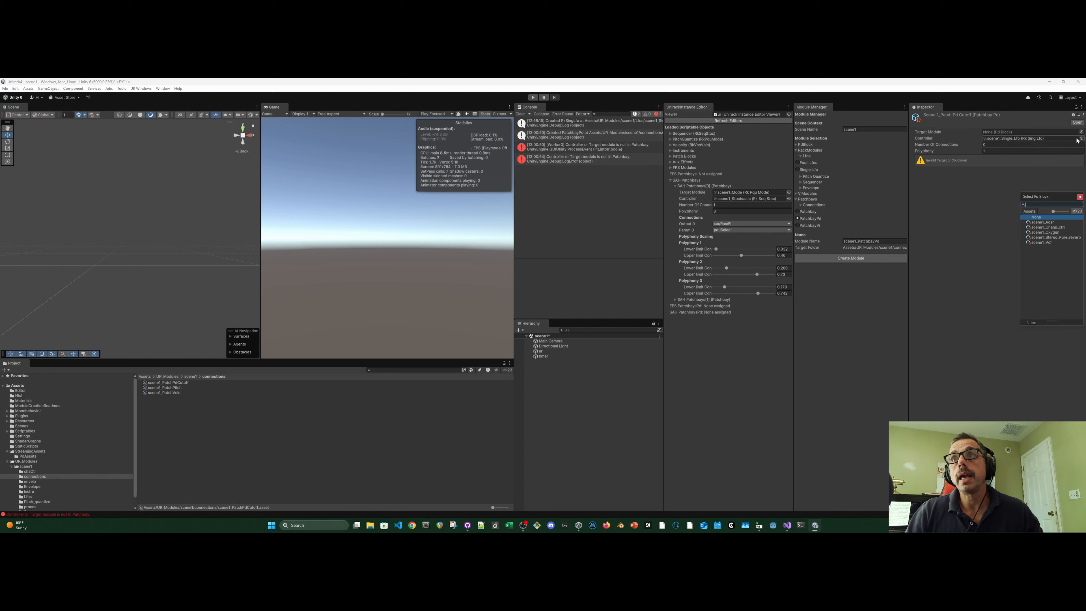
double_click(1043, 243)
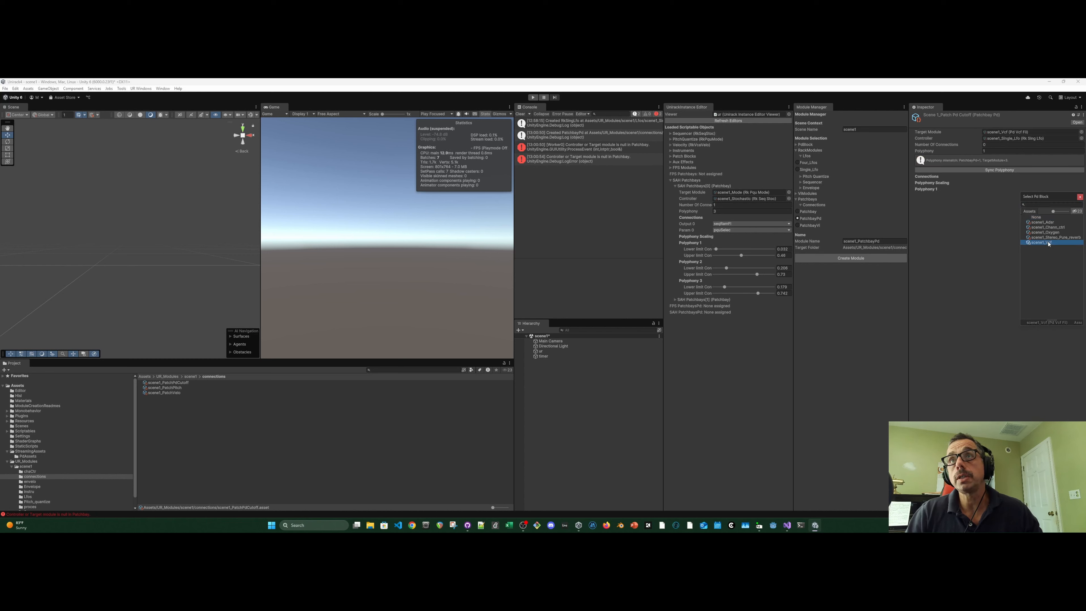
click(1018, 145)
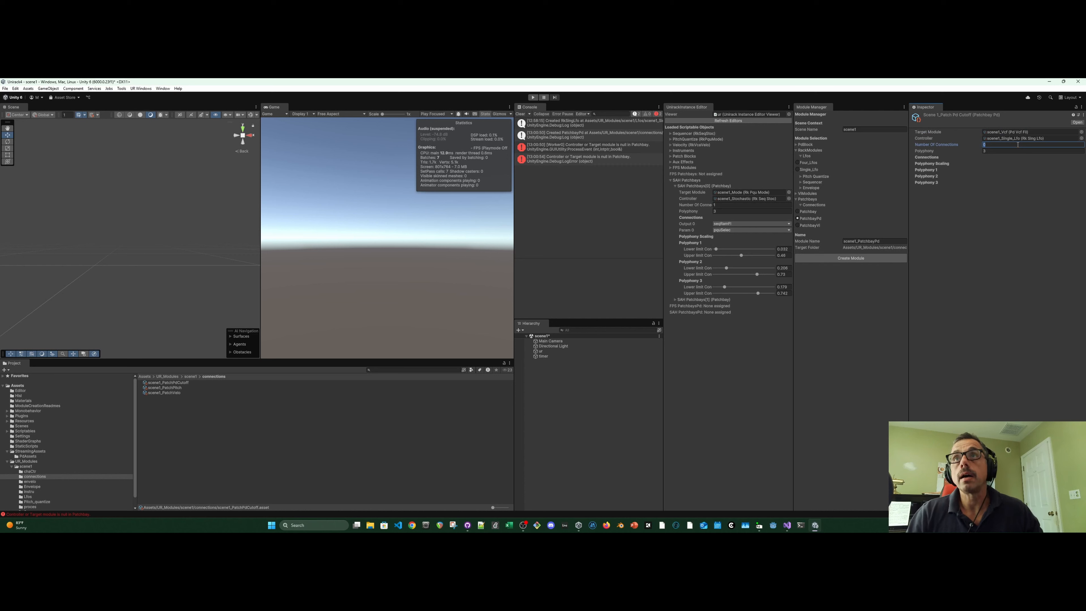
text(1)
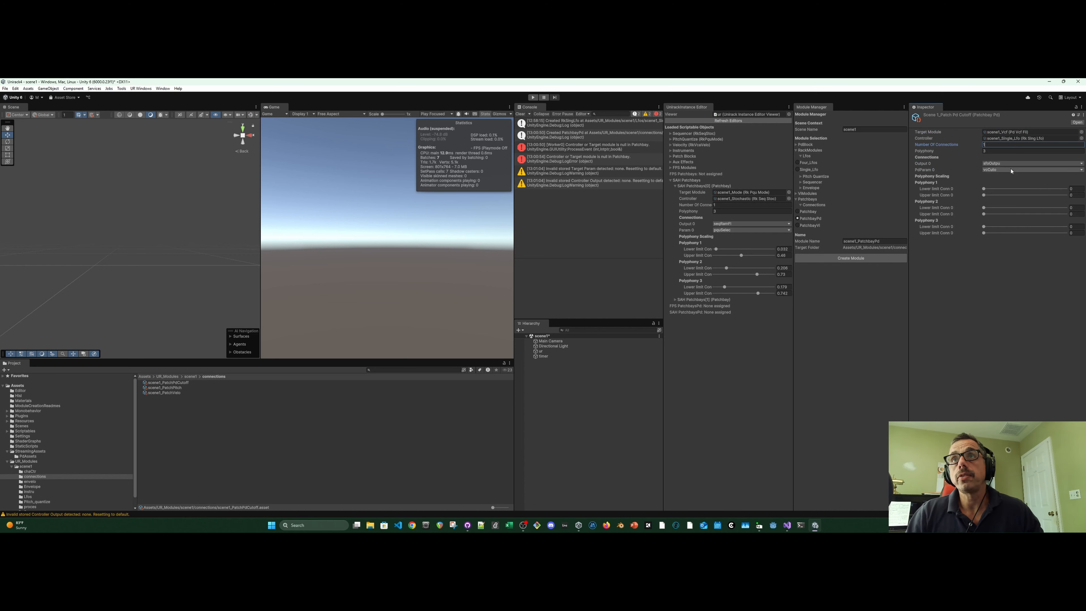
Route the LFO output to vcCuto and set the three voices' lower/upper scaling limits to about 0.28/0.71, 0.31/0.71 and 0.33/0.78
click(1004, 165)
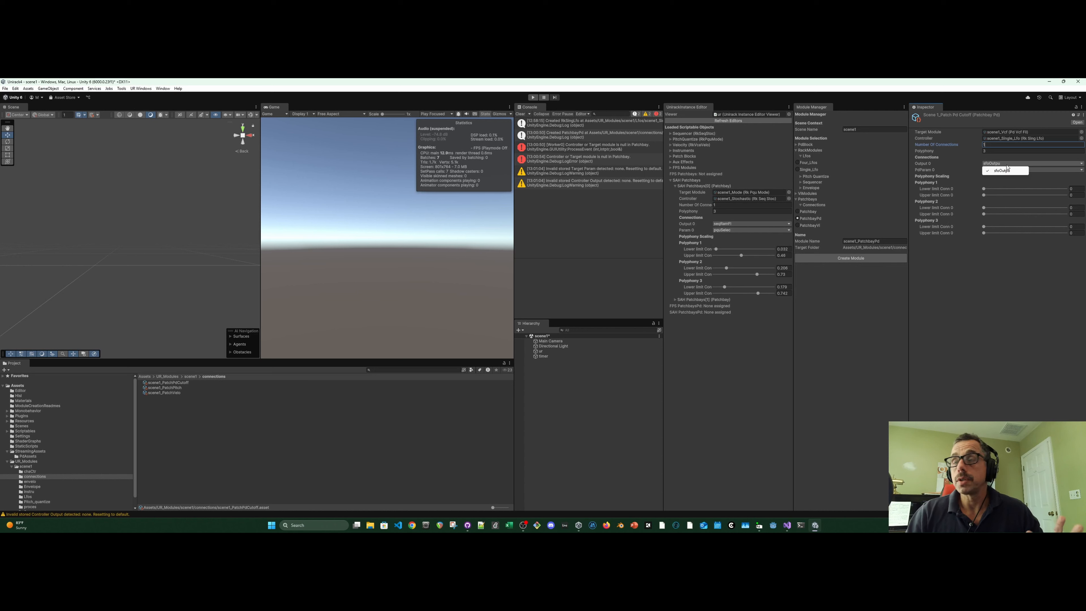
click(965, 178)
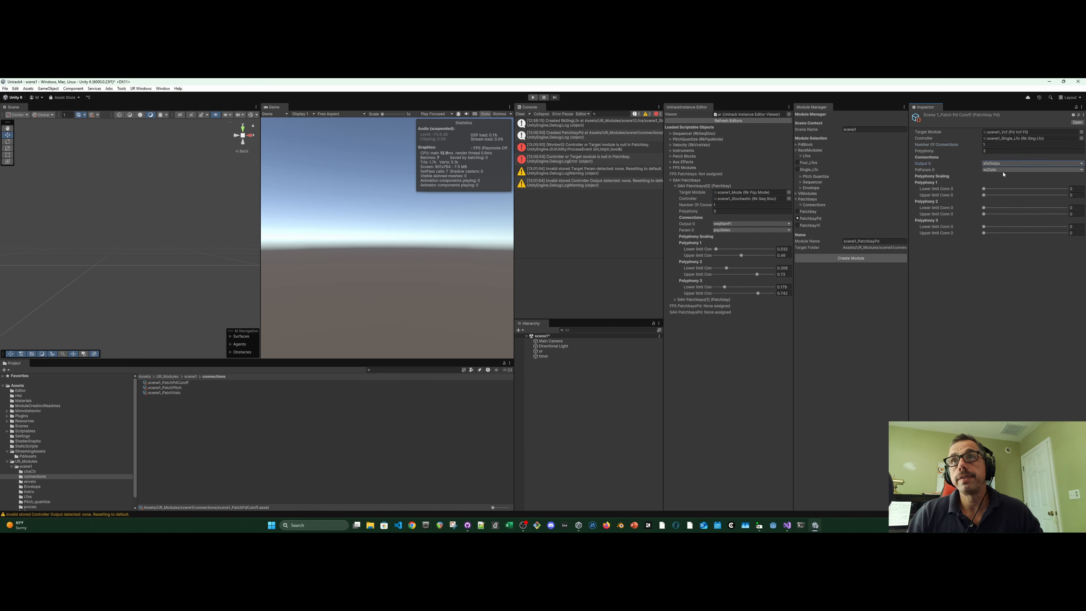
click(1005, 170)
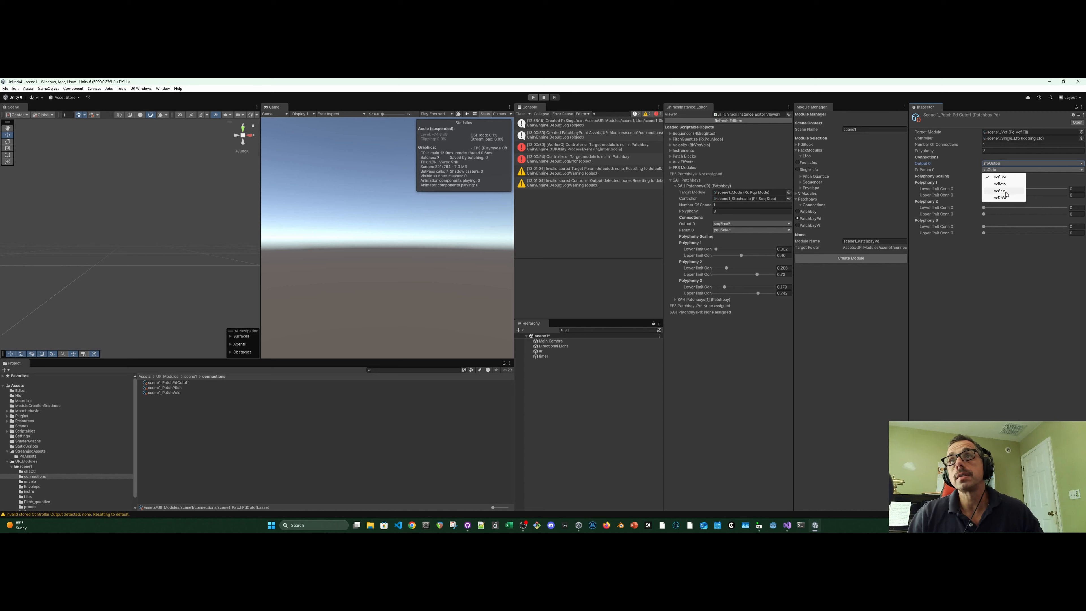
click(999, 198)
drag(1000, 189, 1011, 227)
click(1039, 214)
click(1047, 233)
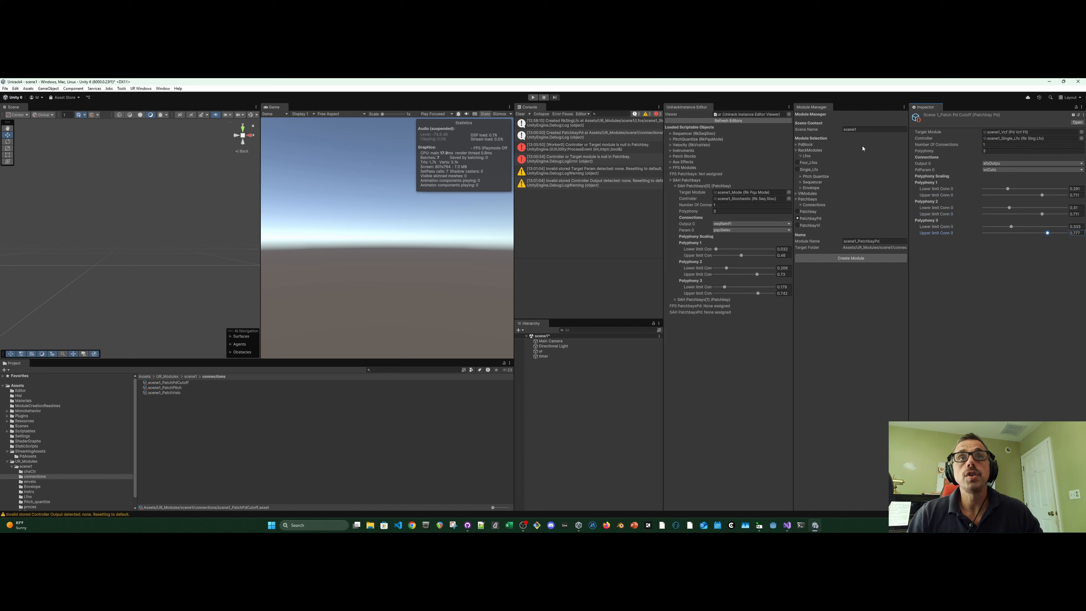
Add scene1_PatchPdCutoff to the FPS Pd patch keys of the ur object's Unirack instance and clear the console
click(671, 180)
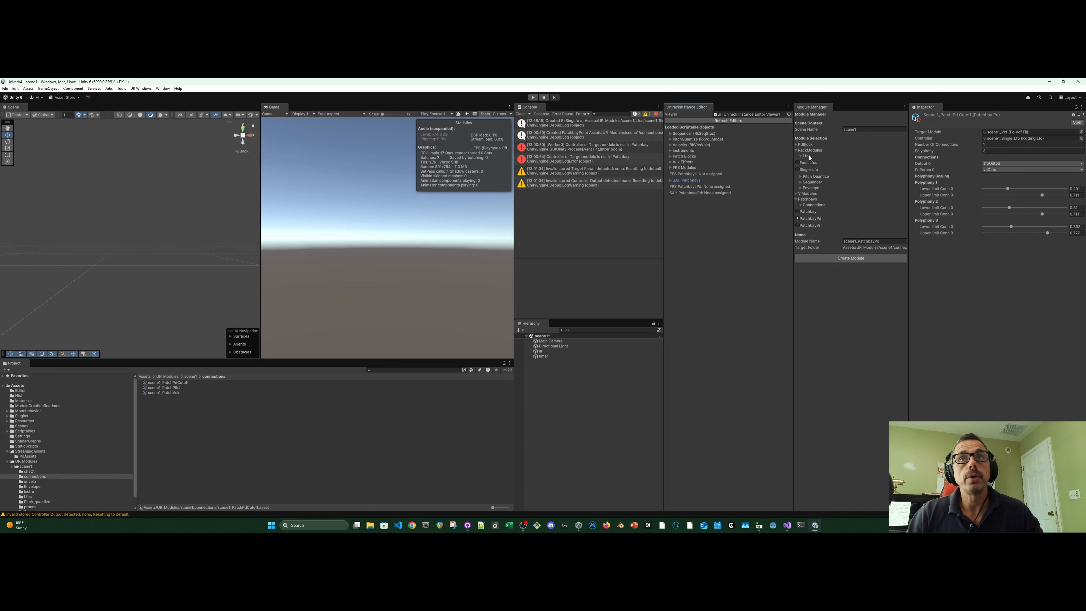
click(540, 350)
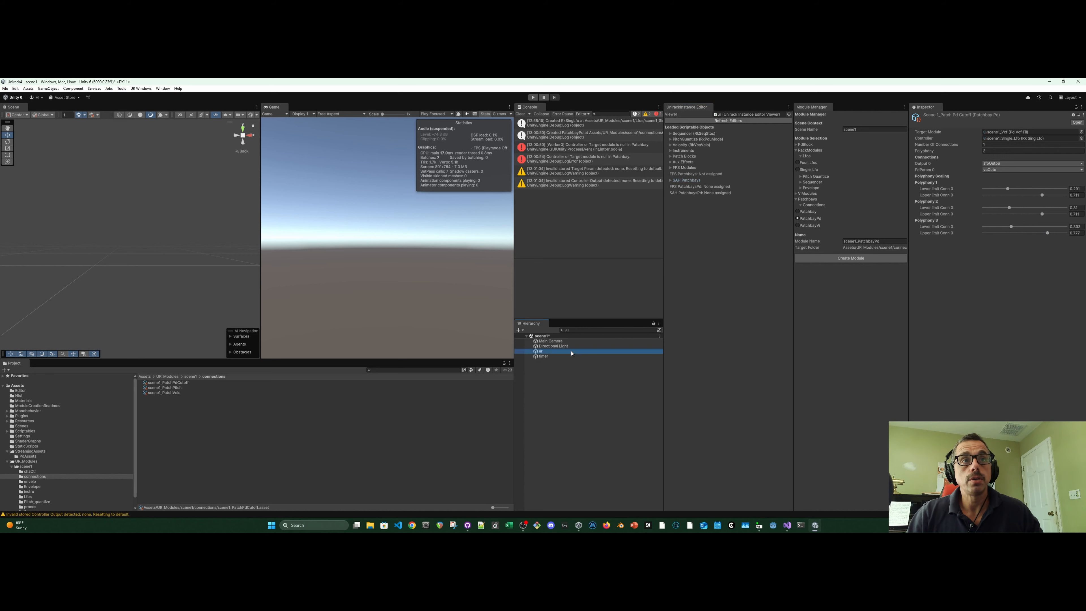
scroll(1013, 381, down, 1)
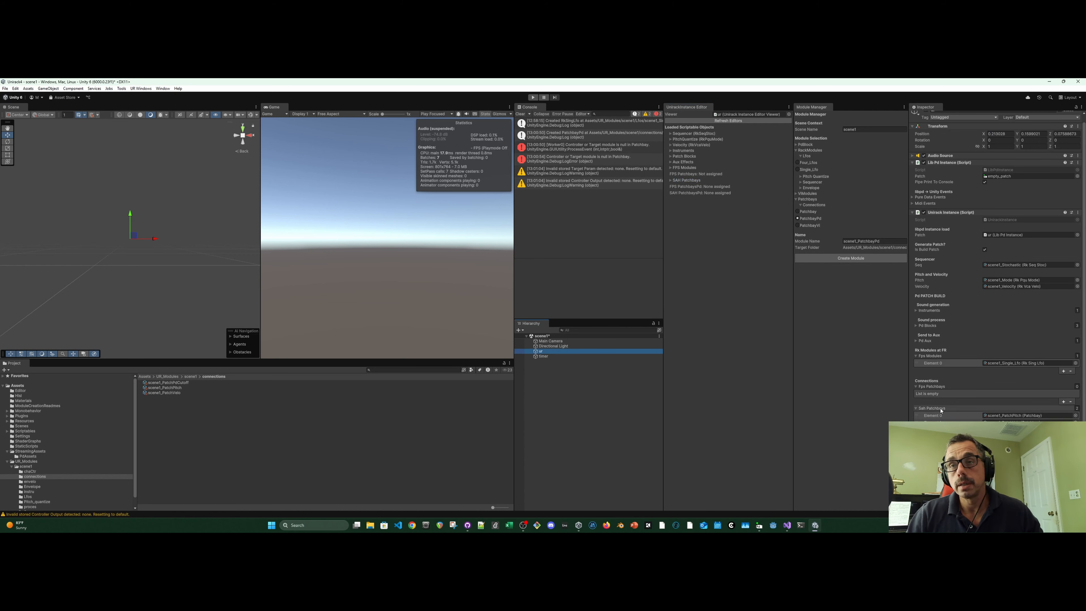
click(956, 364)
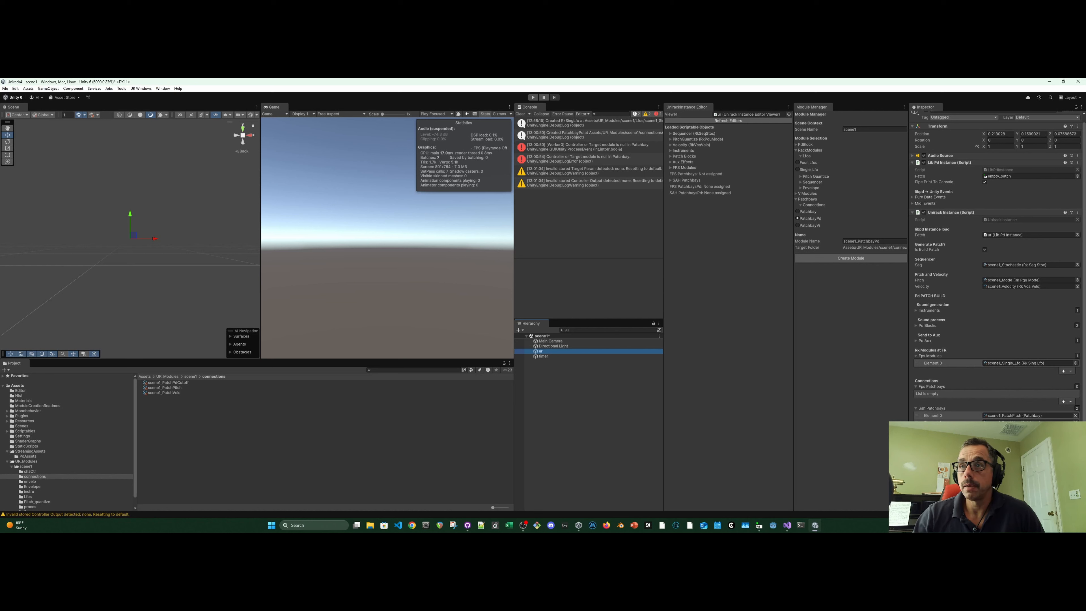
click(992, 463)
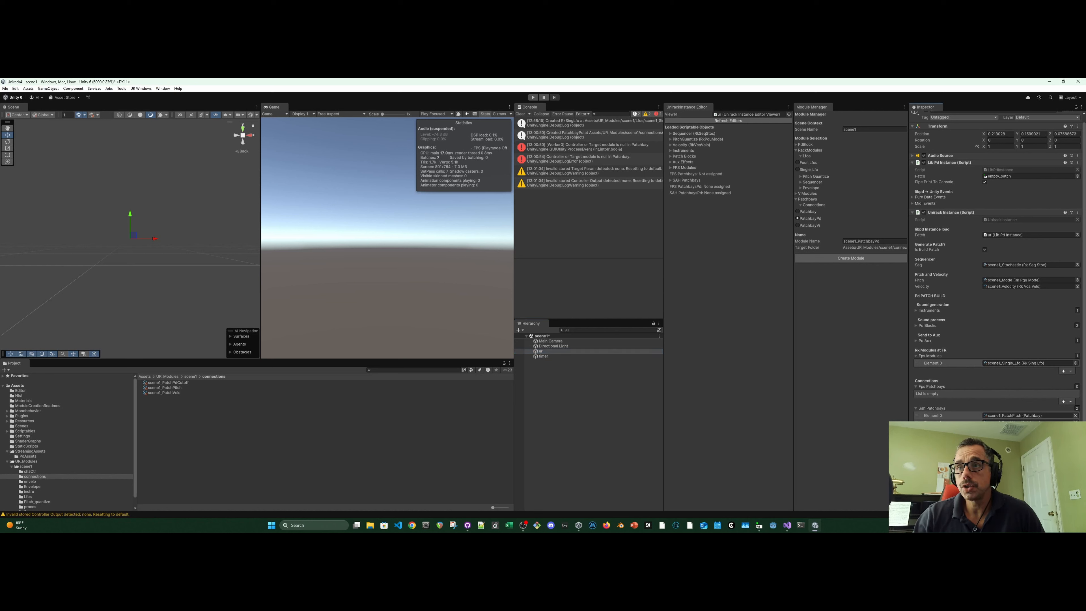
click(1076, 445)
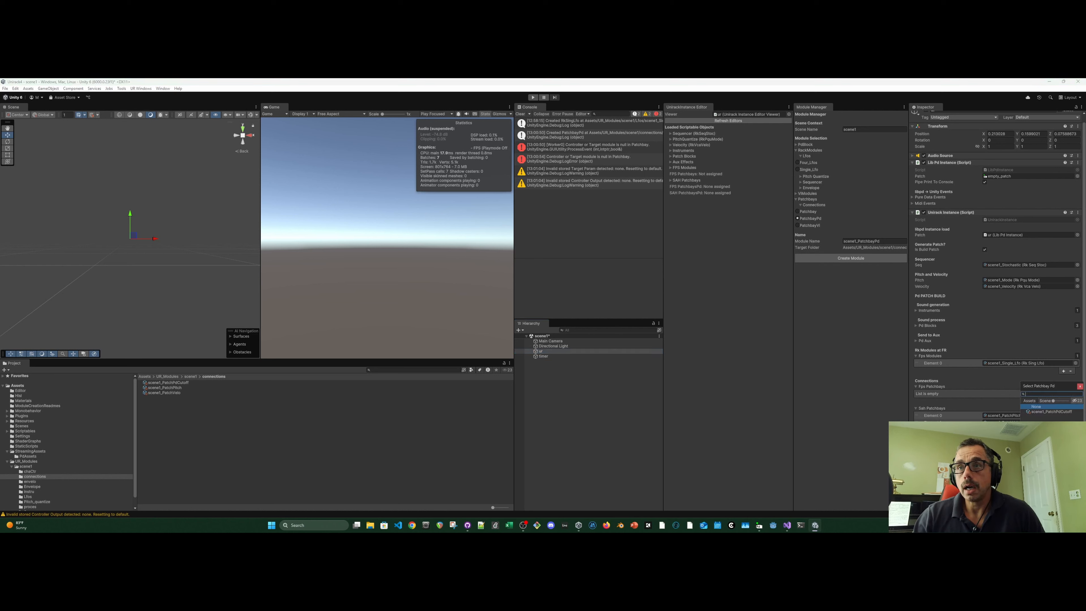
double_click(1067, 412)
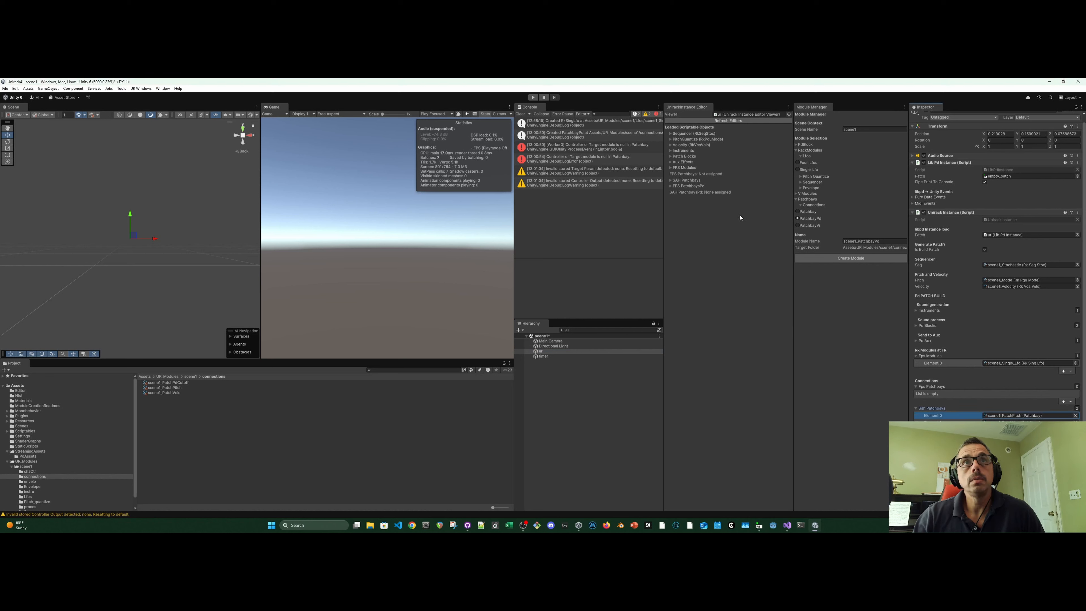
click(521, 114)
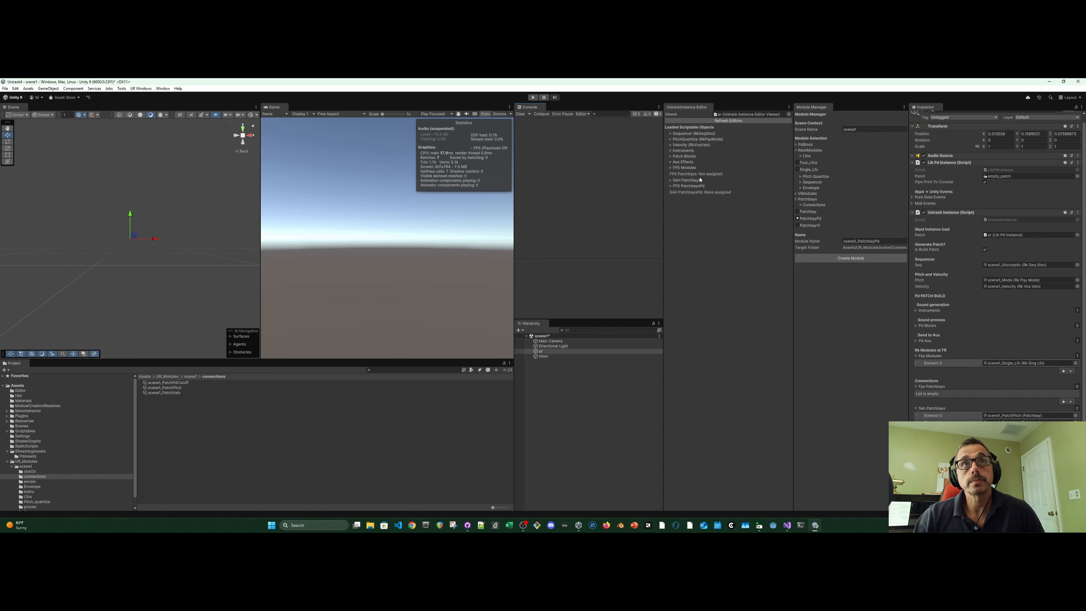
Examine the modules, connection and polyphony scaling of the first FPS PatchkeyPd entry in the instance editor
click(670, 186)
click(676, 191)
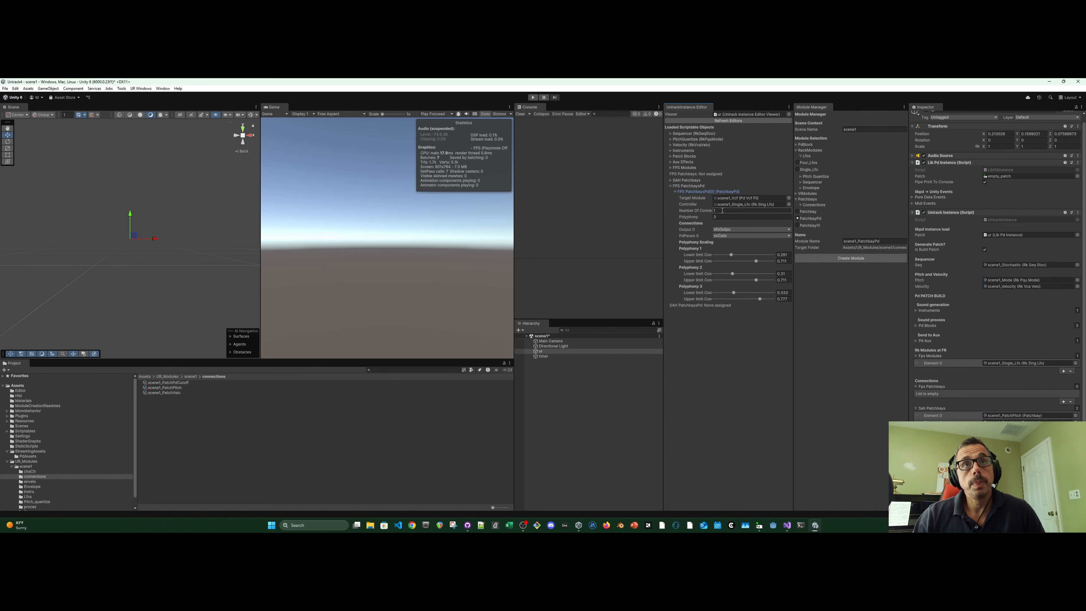
click(676, 192)
click(671, 186)
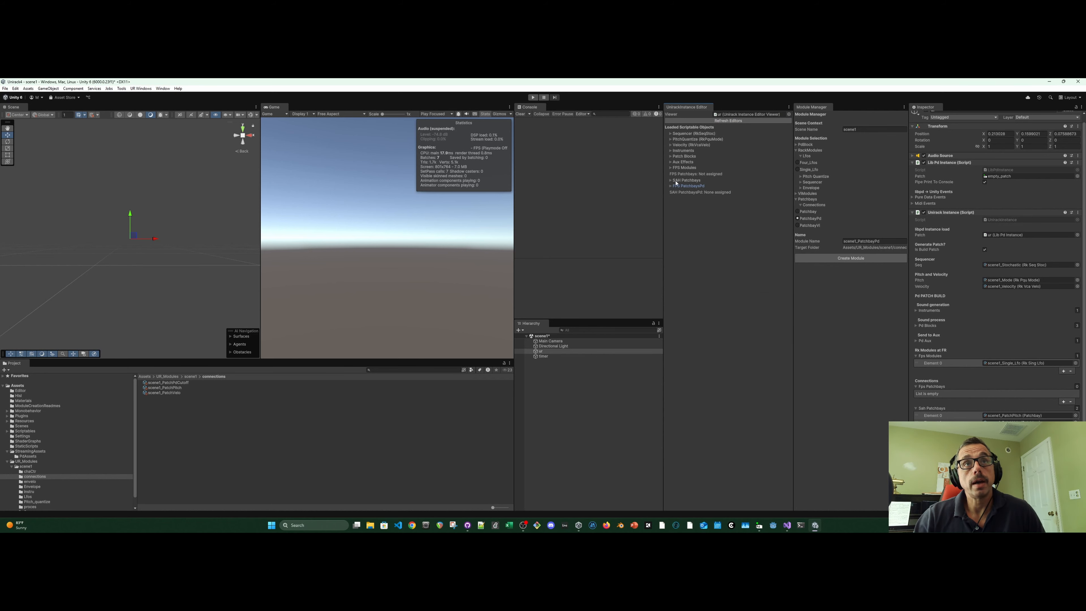
Run the scene and set the VCF patch block's three vcReso values to about 0.82, 0.82 and 0.81
click(533, 98)
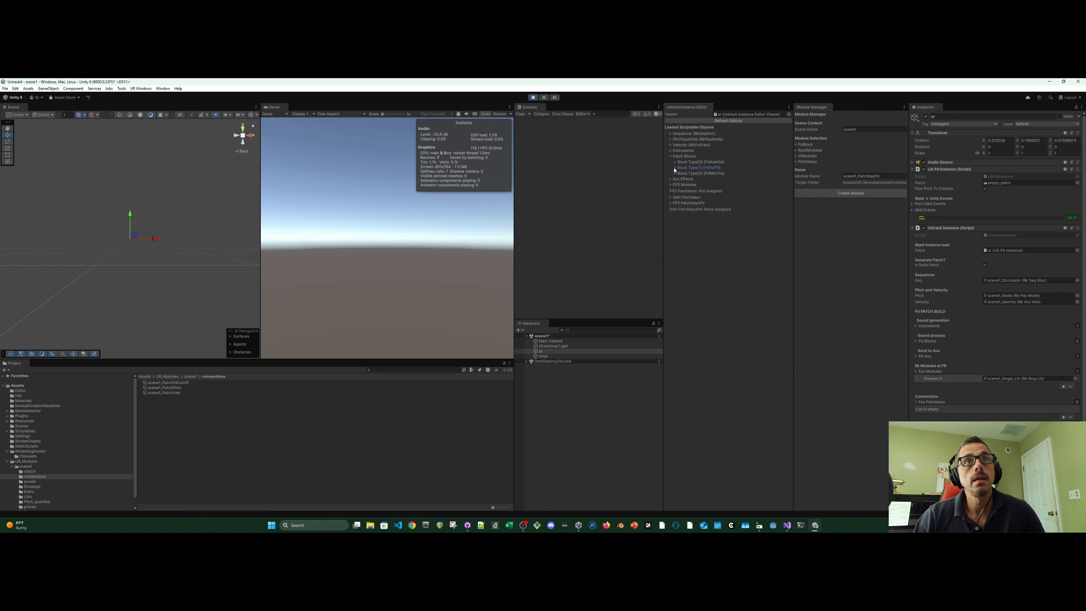
click(675, 168)
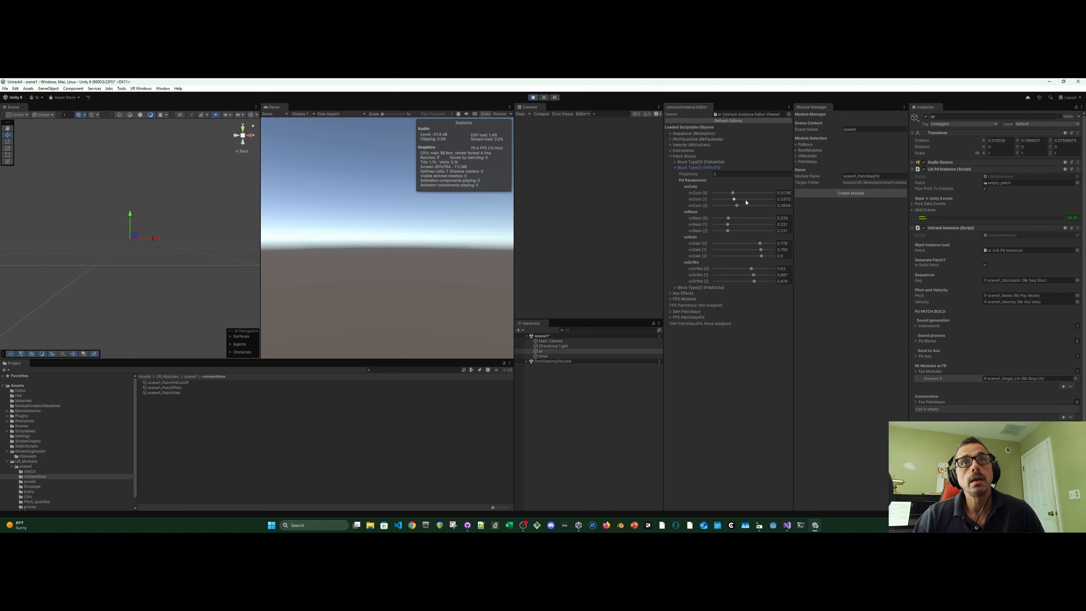
click(763, 219)
click(763, 225)
click(762, 231)
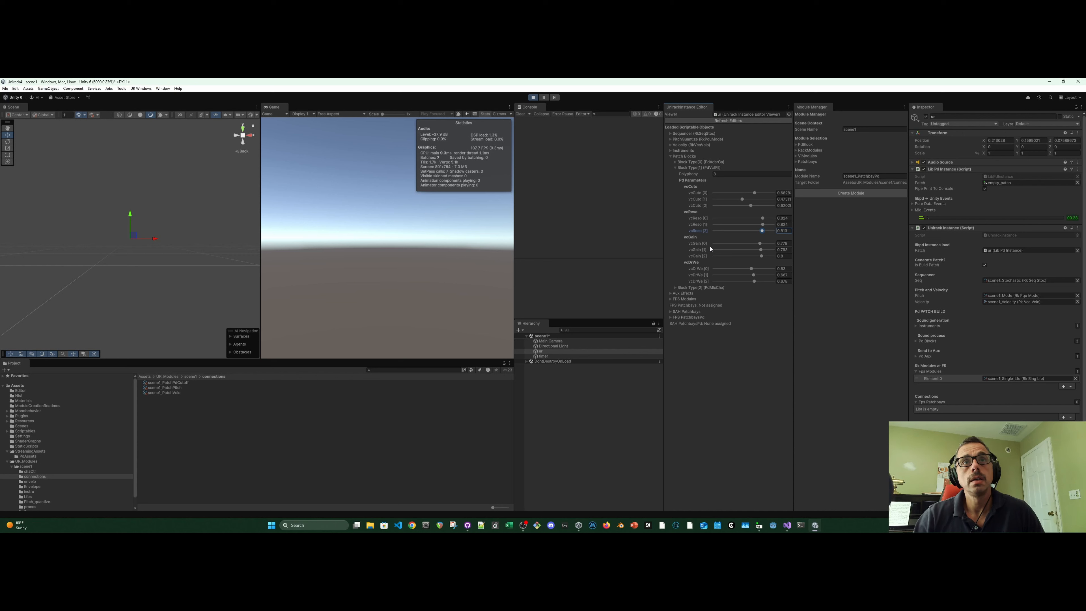
Set the VCF block's three vcDrWe values to about 0.95, 0.97 and 0.94 and its vcReso values to about 0.32, 0.35 and 0.39
click(770, 269)
click(771, 275)
click(769, 282)
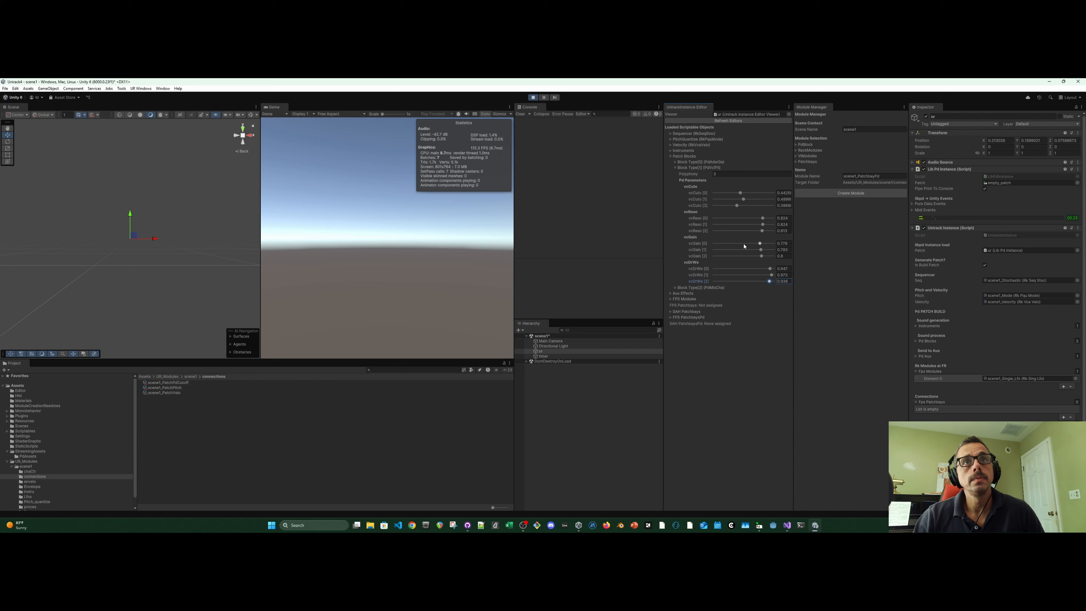
click(733, 219)
click(735, 224)
click(737, 230)
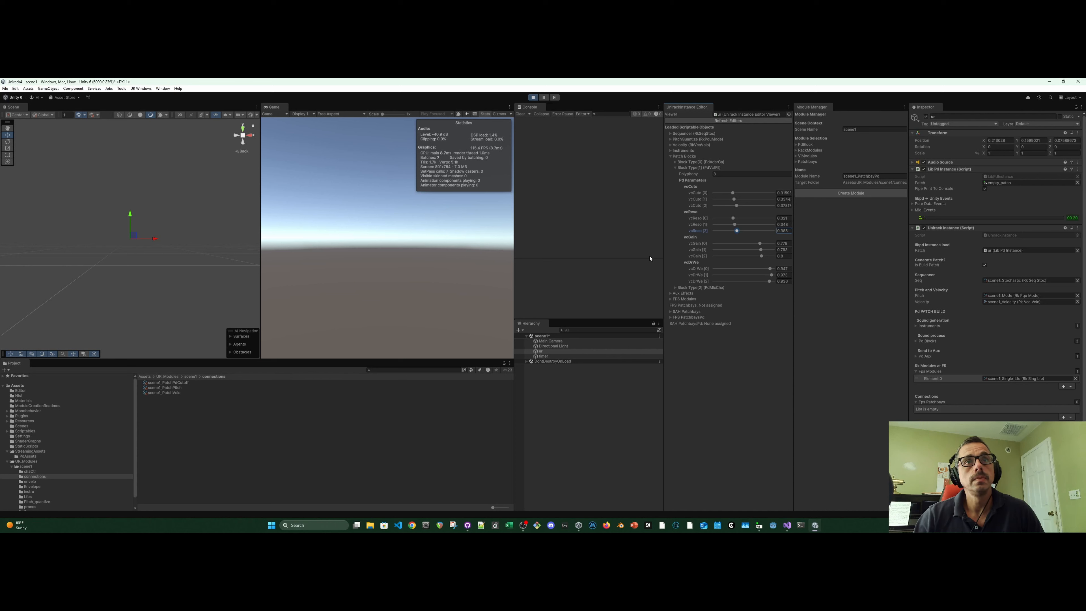
Set puBrig [0] of the reverb aux effect to about 0.63
click(680, 293)
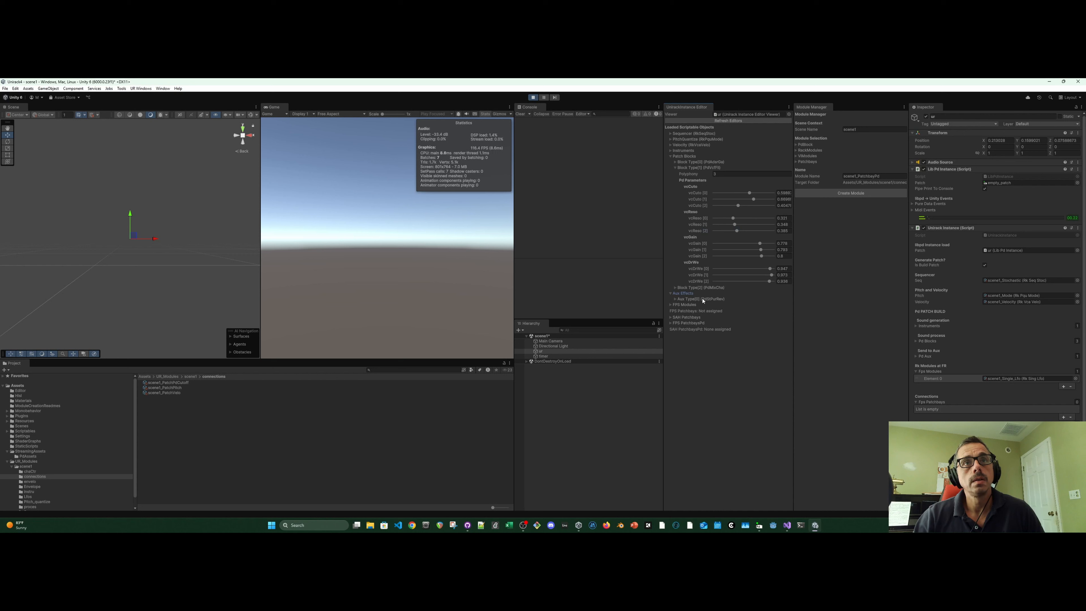
click(679, 299)
click(749, 325)
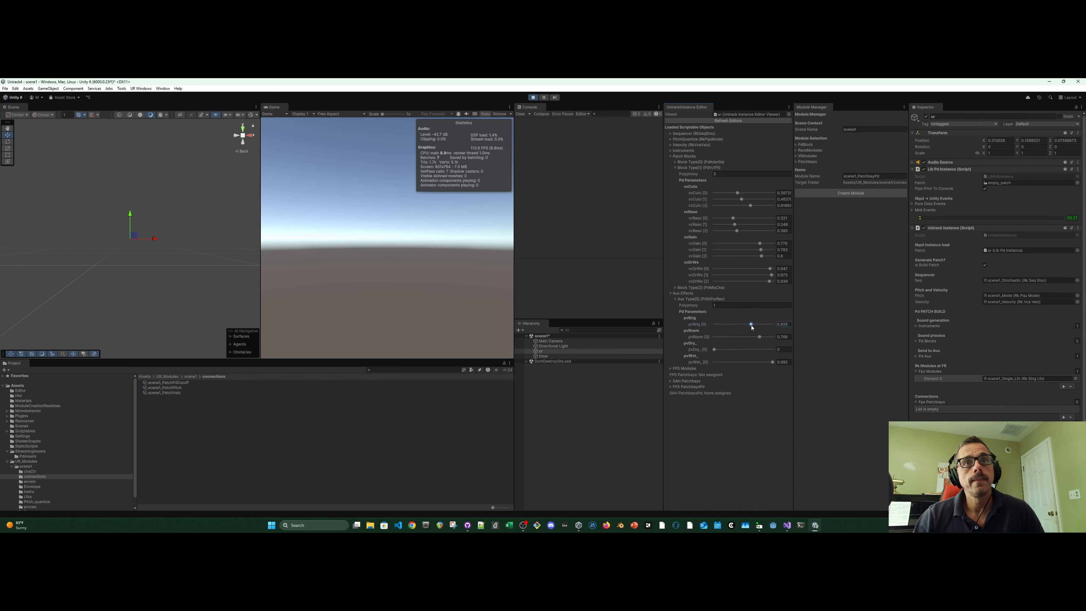
Set the reverb's puBrig [0] to about 0.45 and raise Block Type[2]'s three send A values, the first two to about 0.83 and 0.86
drag(749, 326, 741, 326)
click(676, 288)
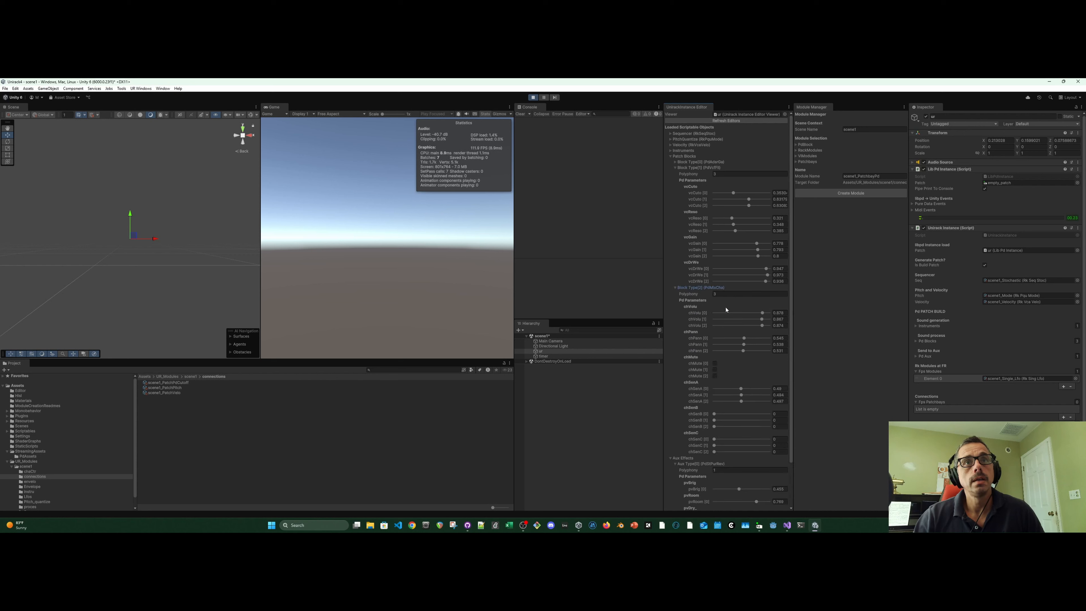
click(759, 388)
click(762, 395)
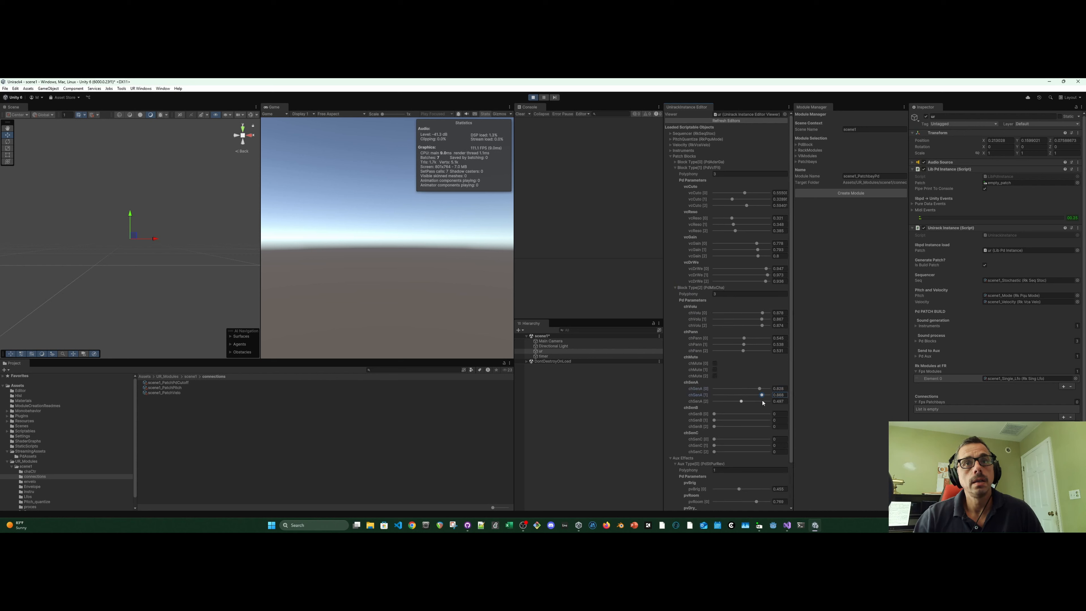
click(762, 402)
click(676, 288)
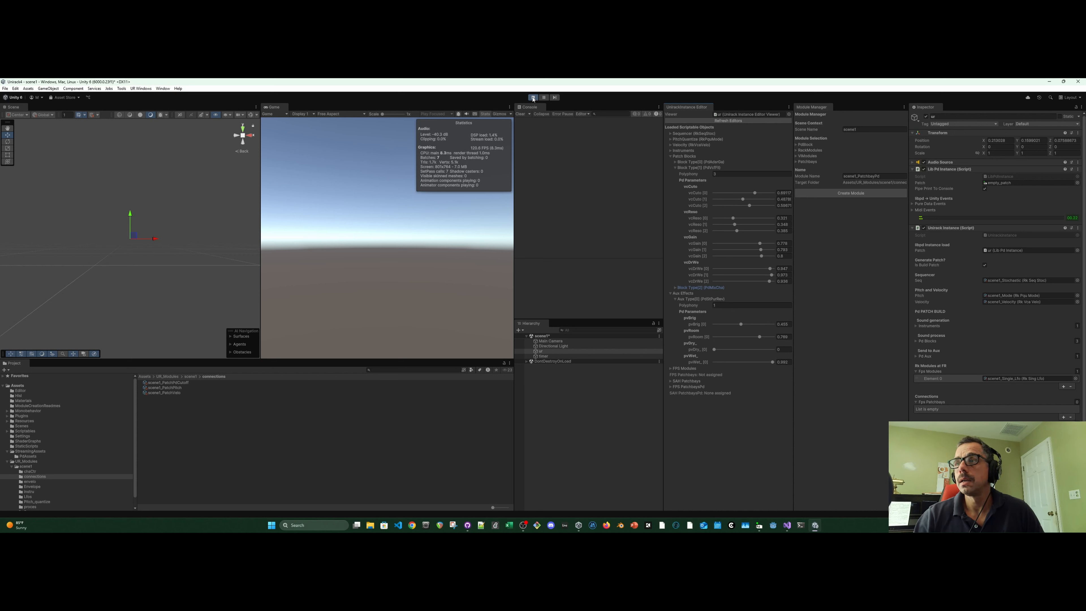
Stop the scene and expand the Unirack instance's Instruments list to review its instrument and Fps Modules assignments
click(533, 98)
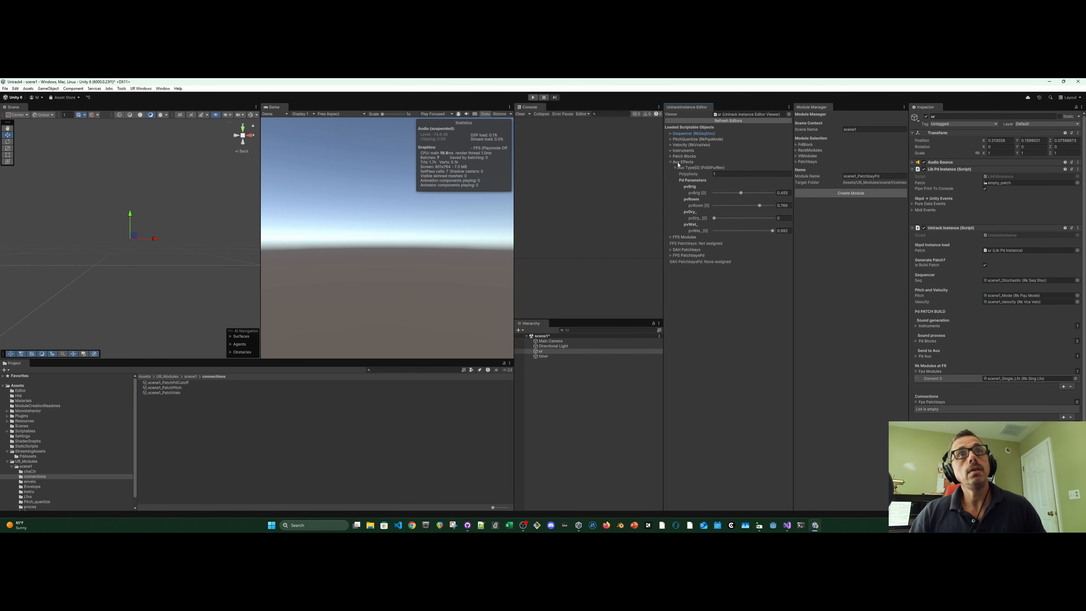
click(671, 162)
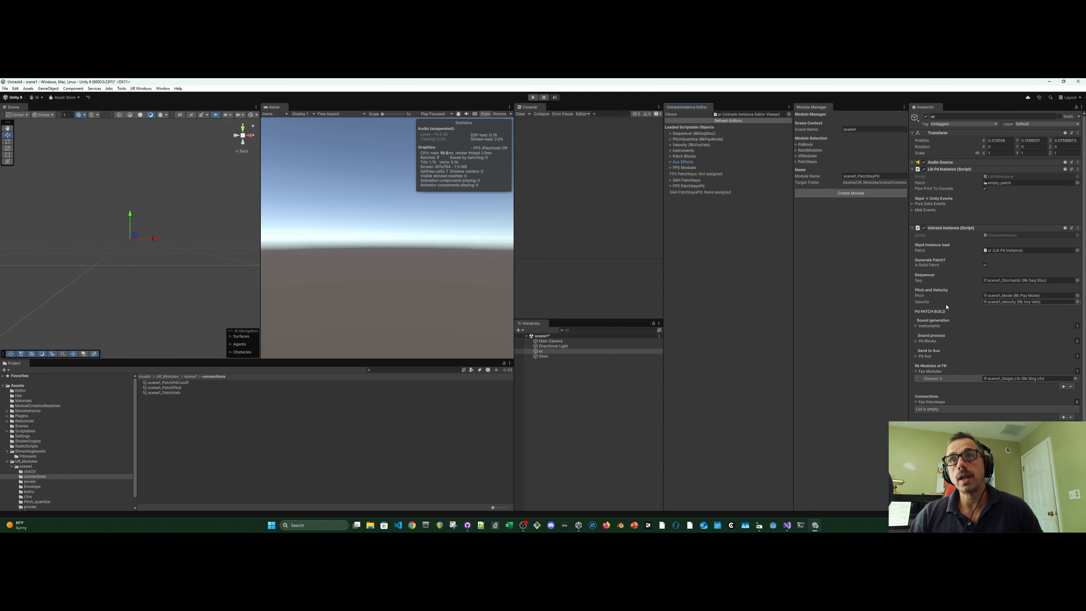
click(915, 326)
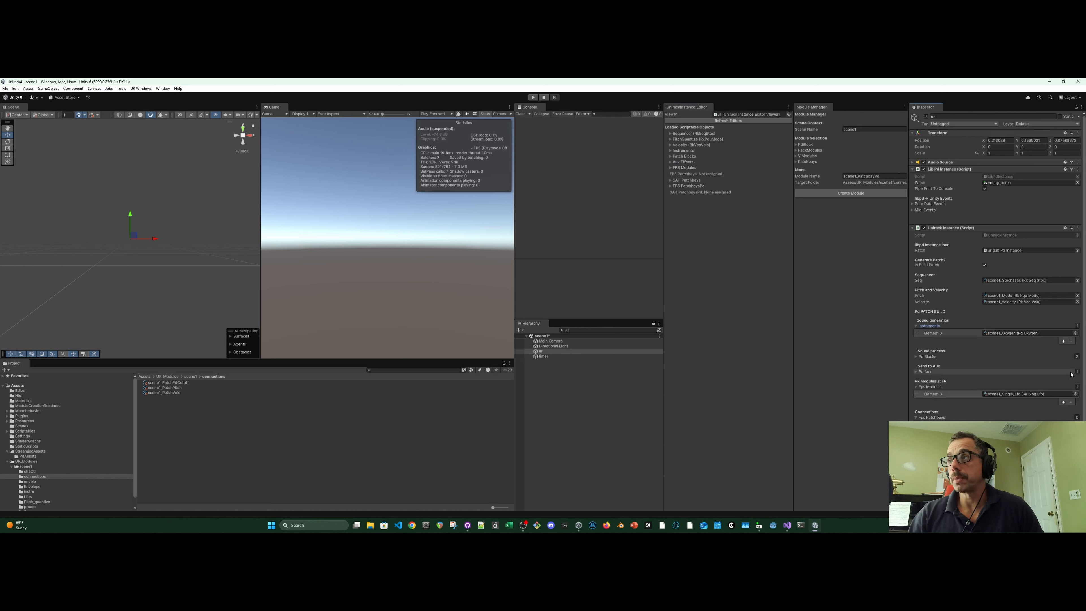
click(991, 393)
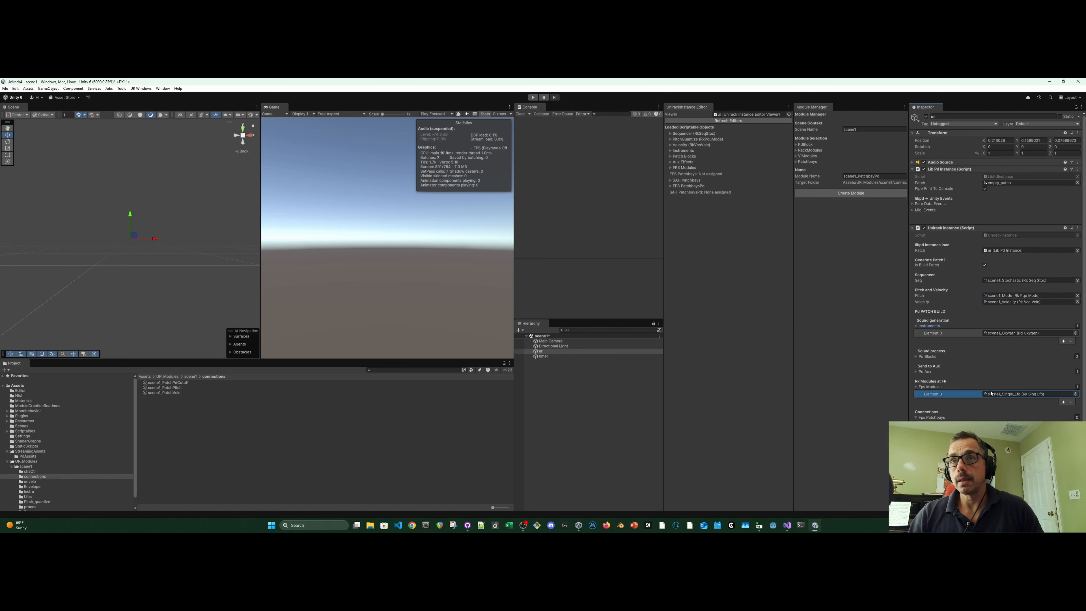